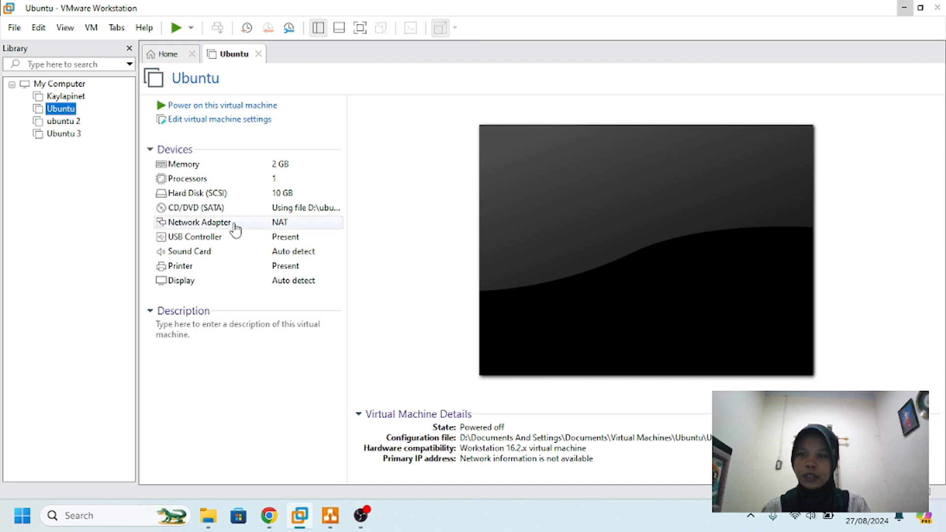
- Check the Ubuntu virtual machine's network adapter connection type, then open the Virtual Network Editor to view the VMnet subnets
{"action": "double_click", "coordinate": [235, 224]}
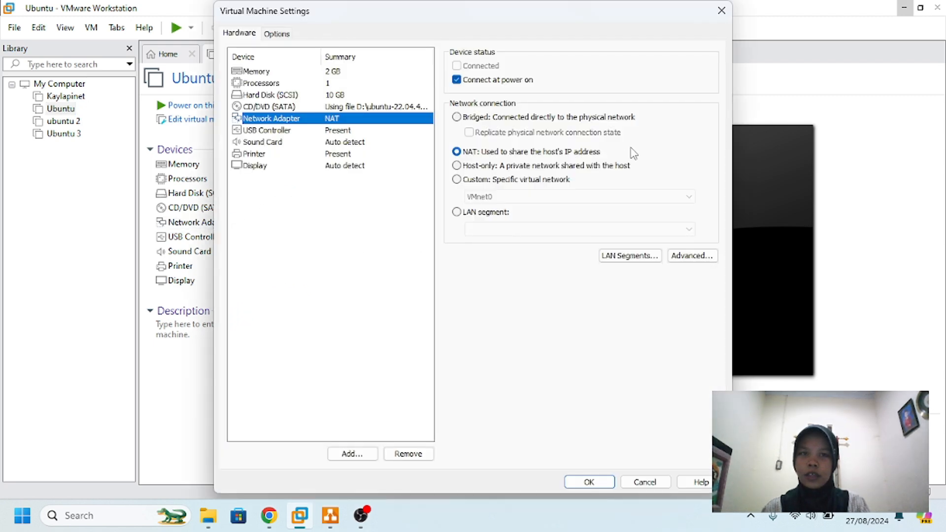
{"action": "left_click", "coordinate": [721, 11]}
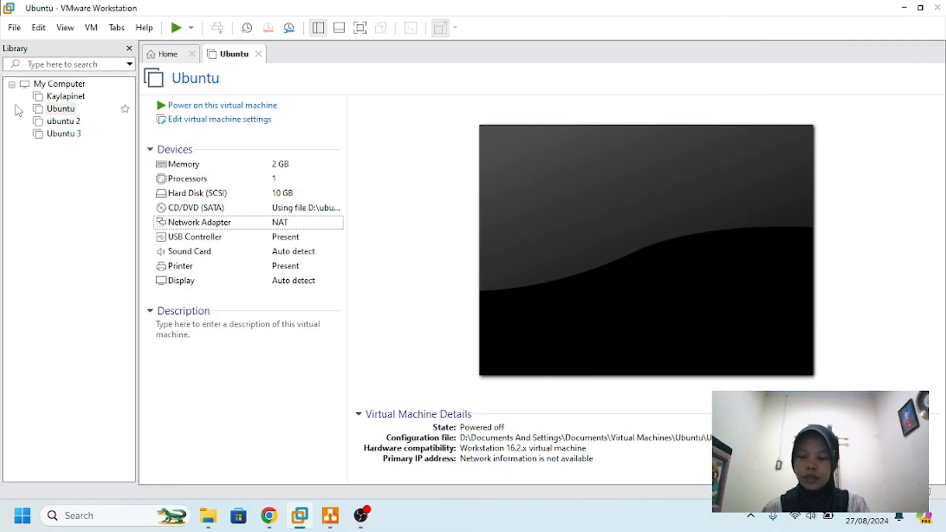
{"action": "left_click", "coordinate": [38, 29]}
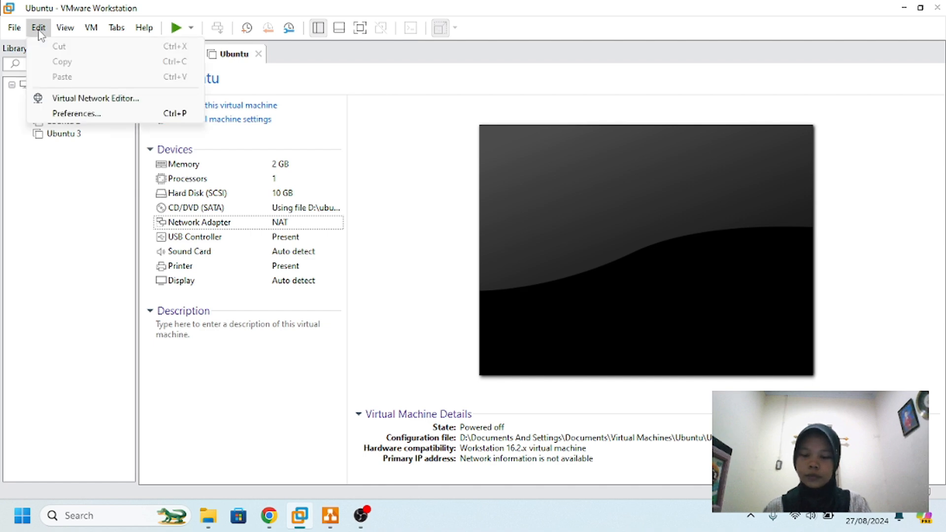
{"action": "left_click", "coordinate": [98, 99]}
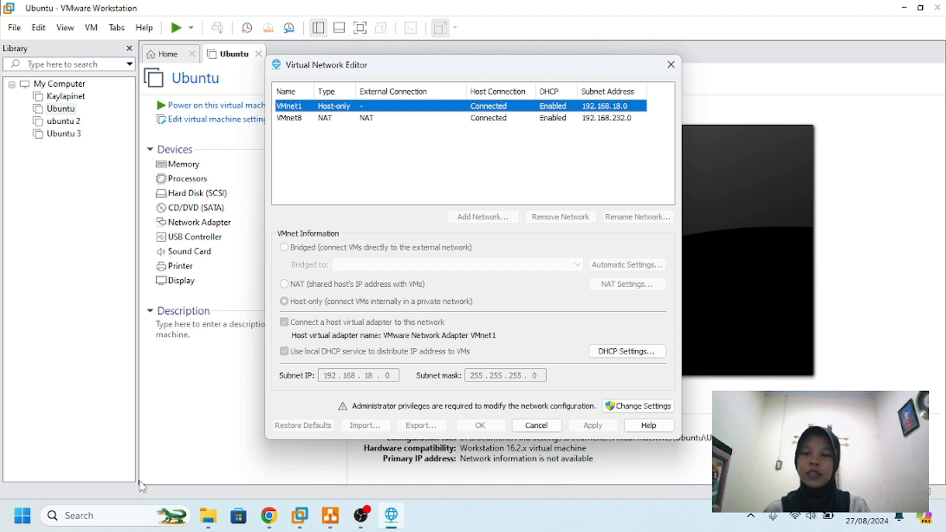
- Open the connection details of VMware Network Adapter VMnet8 from the Windows network connections
{"action": "left_click", "coordinate": [126, 514]}
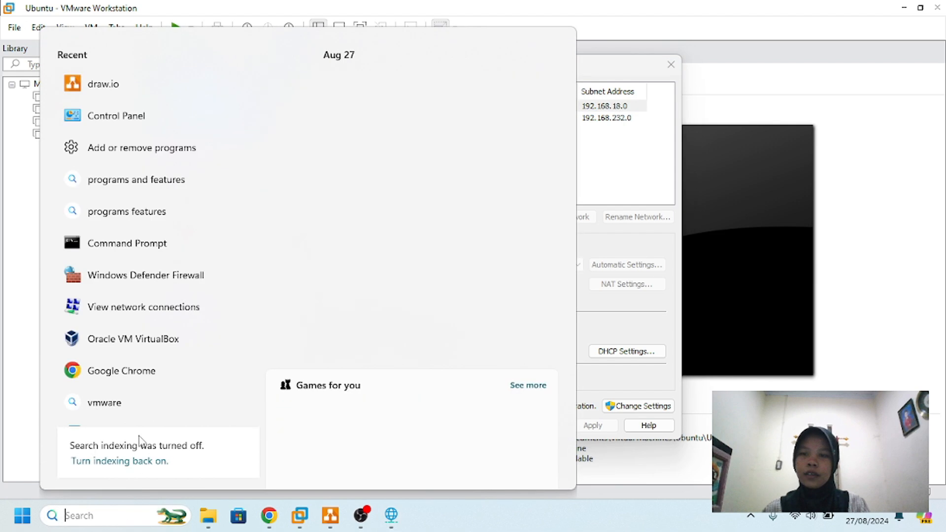
{"action": "left_click", "coordinate": [146, 115]}
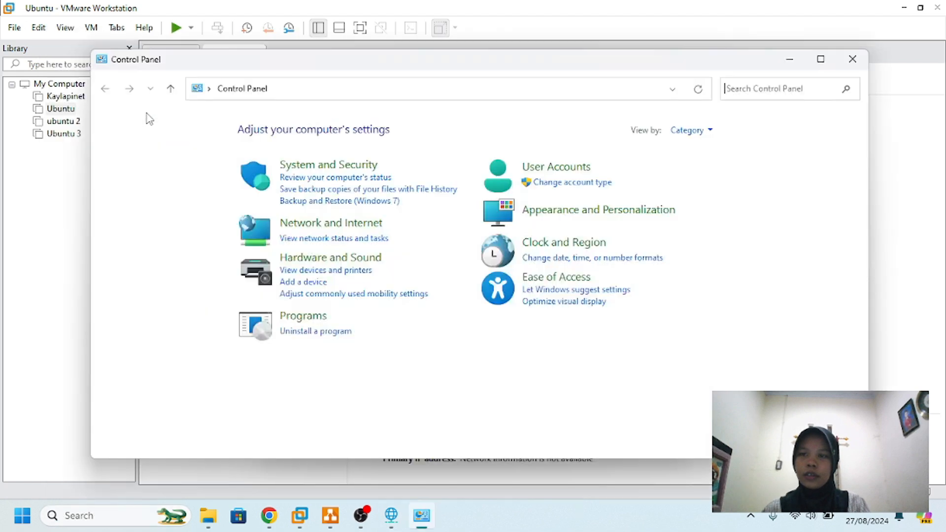
{"action": "left_click", "coordinate": [311, 225]}
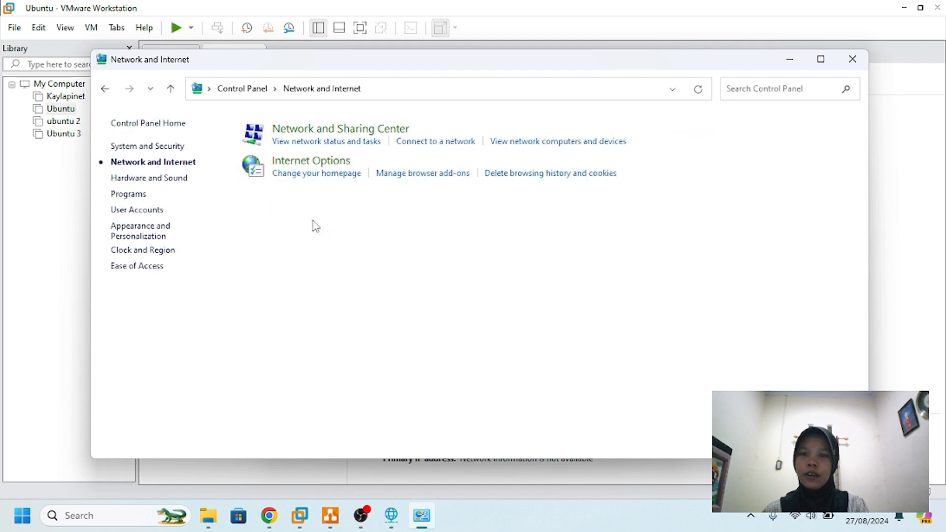
{"action": "left_click", "coordinate": [335, 130]}
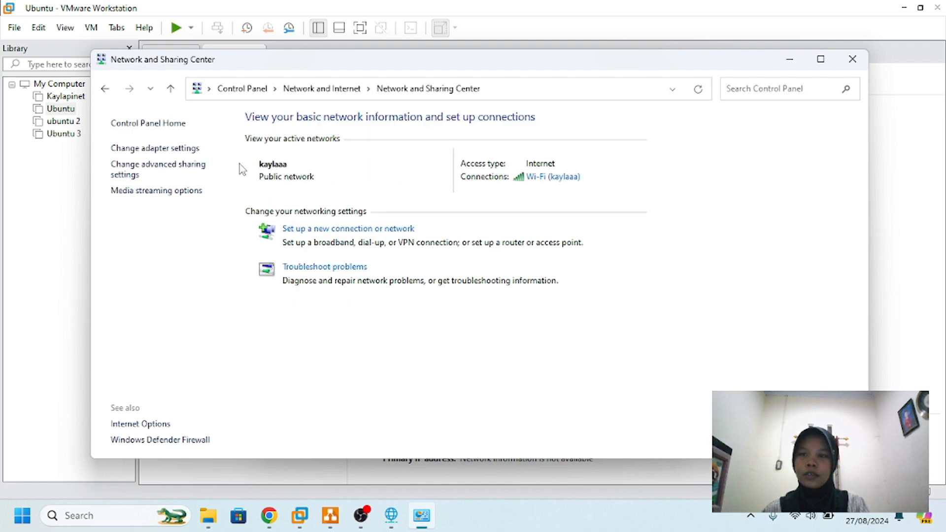
{"action": "left_click", "coordinate": [186, 149]}
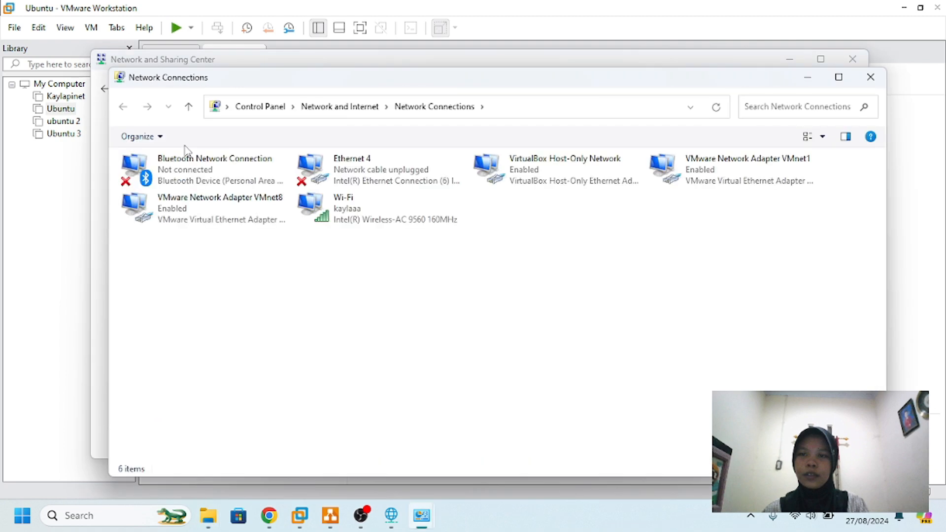
{"action": "left_click", "coordinate": [208, 211]}
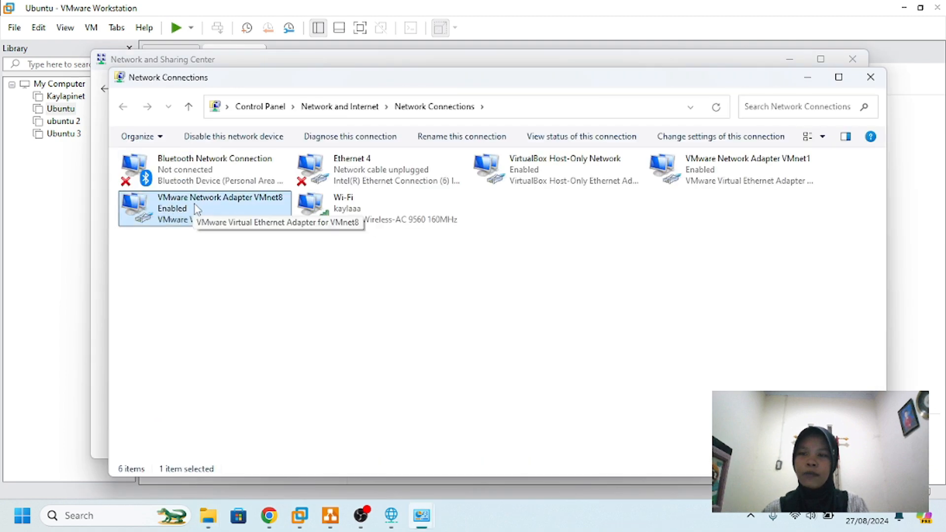
{"action": "double_click", "coordinate": [270, 209]}
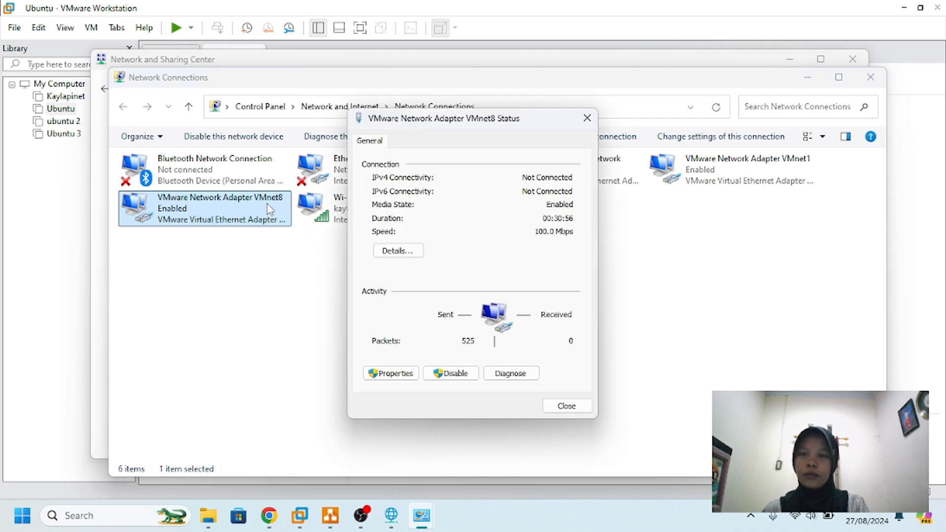
{"action": "left_click", "coordinate": [400, 251]}
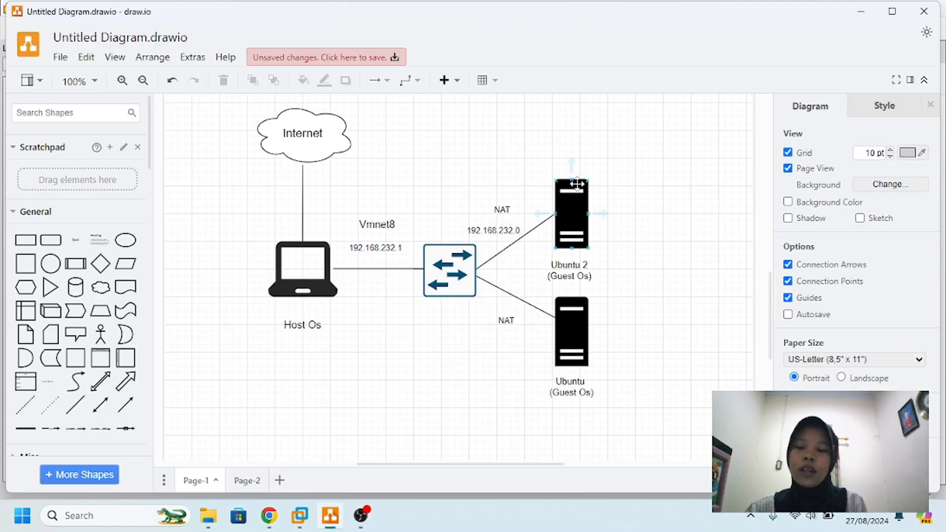
- Examine the draw.io network diagram, covering the two Ubuntu guests, the switch, and the Vmnet8 and NAT address labels
{"action": "left_click", "coordinate": [572, 309]}
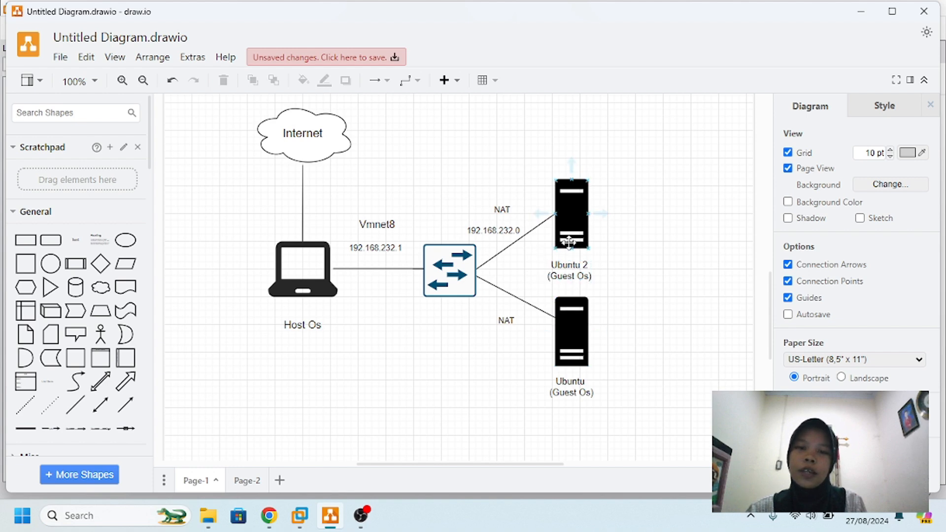
{"action": "left_click", "coordinate": [465, 292]}
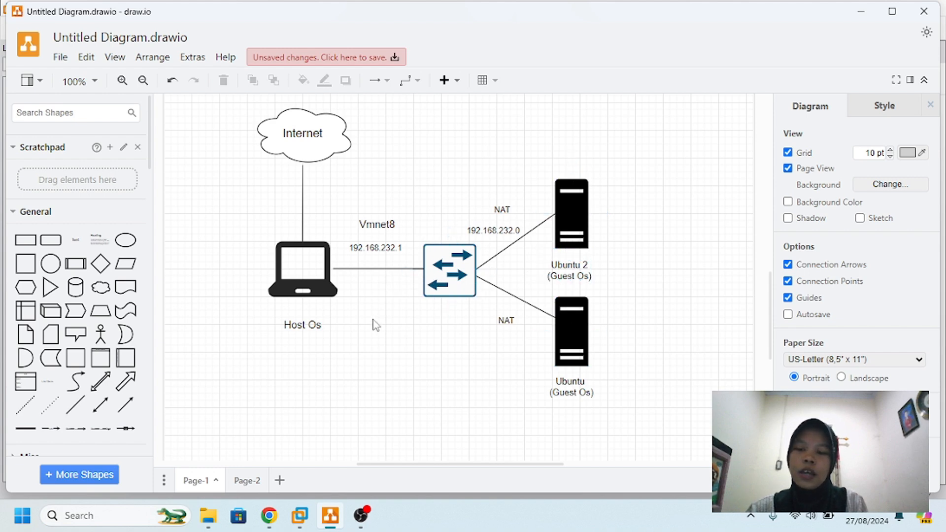
{"action": "left_click", "coordinate": [422, 339]}
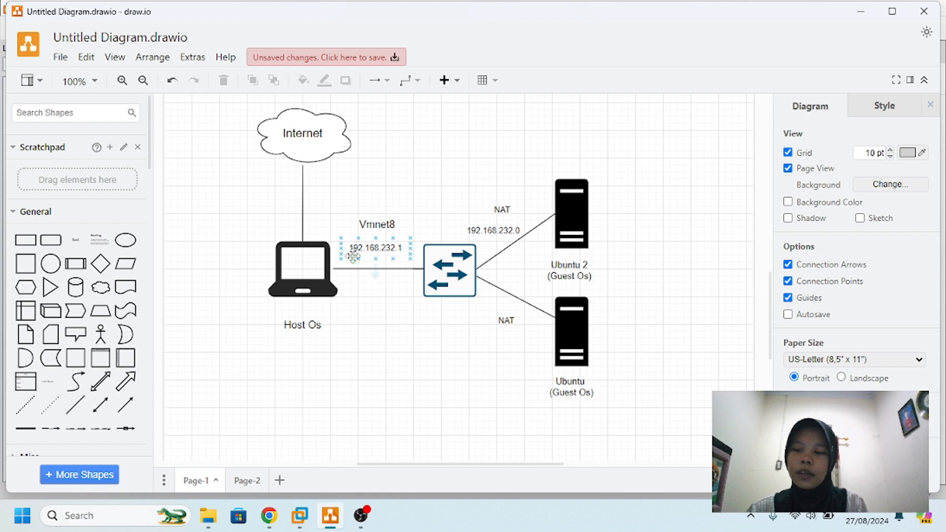
{"action": "left_click", "coordinate": [376, 251]}
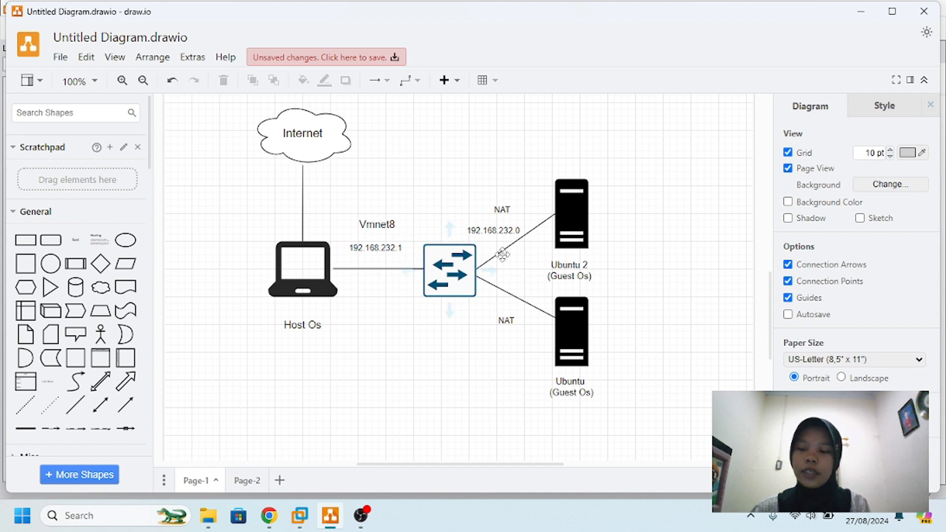
{"action": "left_click", "coordinate": [482, 241]}
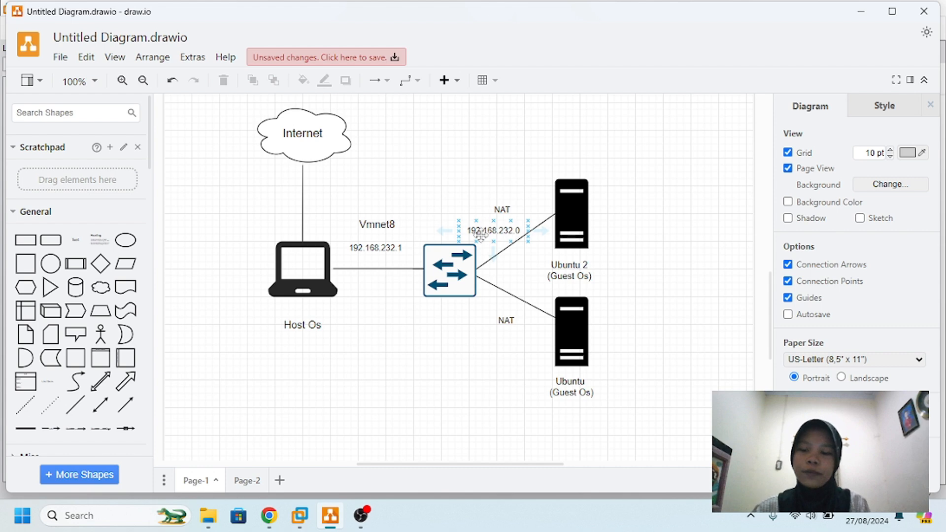
- Switch to VMware Workstation, power on the Ubuntu virtual machine and run "ip address" in its console
{"action": "key", "text": "alt+Tab"}
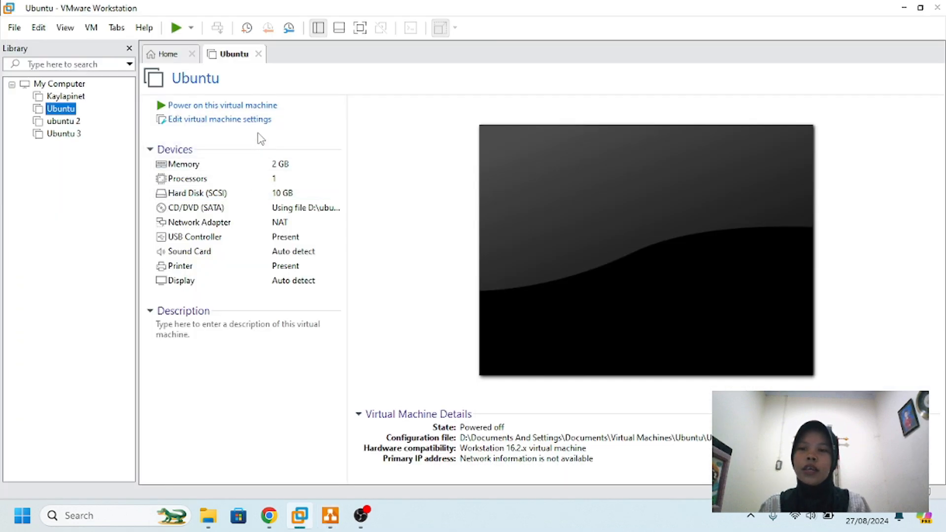
{"action": "left_click", "coordinate": [277, 106]}
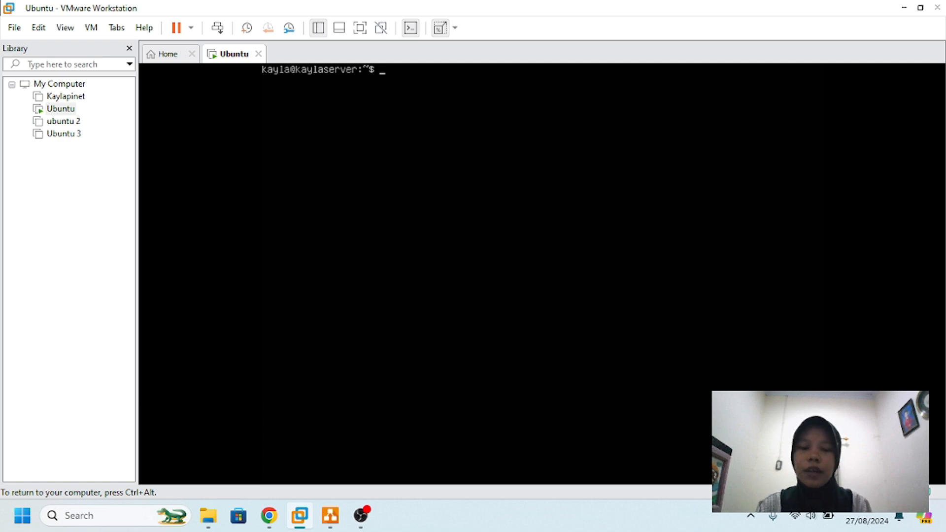
{"action": "type", "text": "ip"}
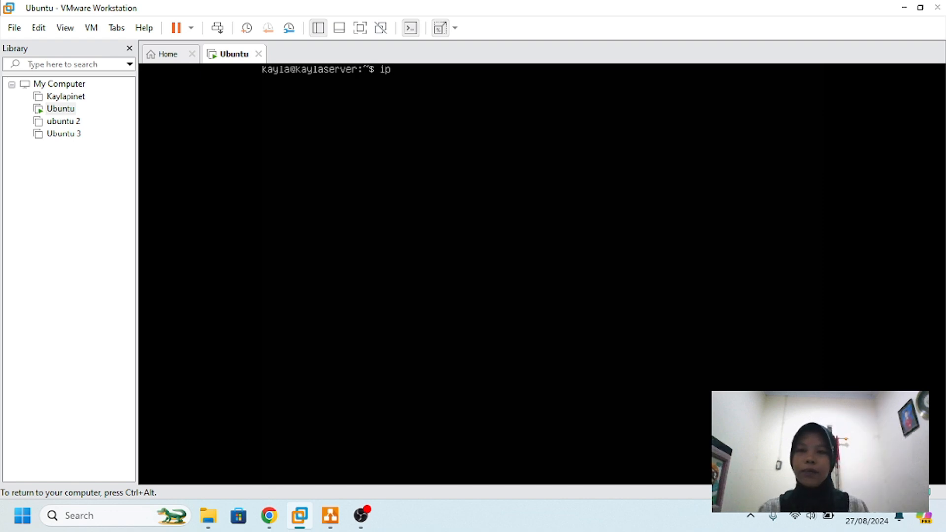
{"action": "type", "text": "address"}
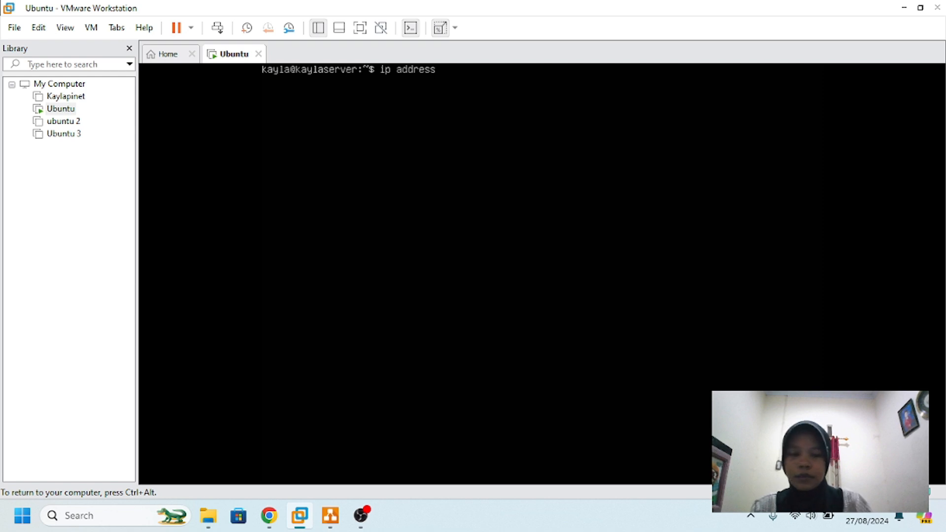
{"action": "key", "text": "Return"}
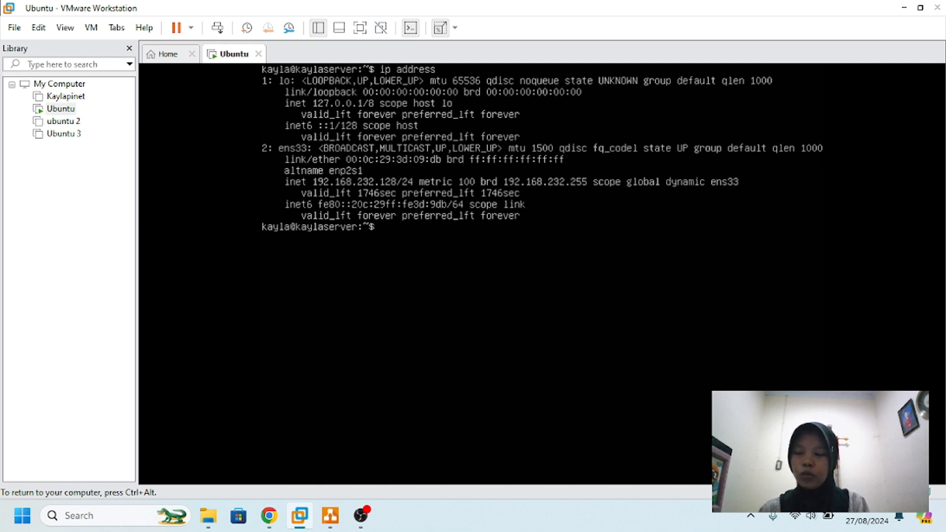
{"action": "key", "text": "ctrl+alt"}
{"action": "left_click", "coordinate": [369, 69]}
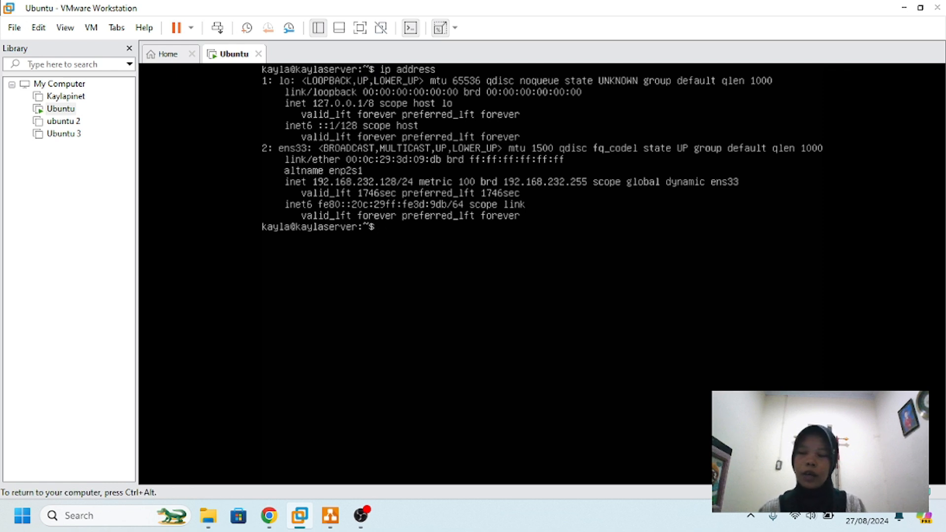
{"action": "key", "text": "ctrl+alt"}
{"action": "left_click", "coordinate": [667, 70]}
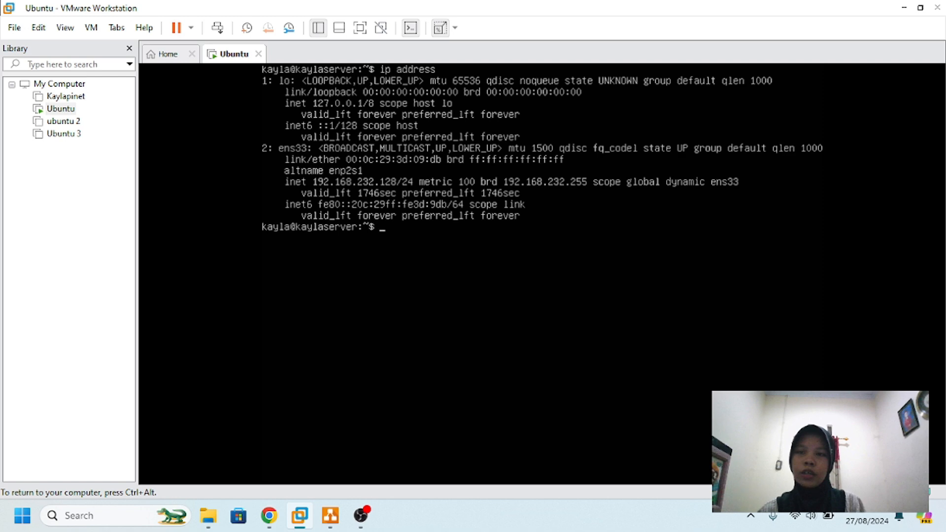
- Open the ubuntu 2 virtual machine and run "ip address" in its console
{"action": "key", "text": "ctrl+alt"}
{"action": "left_click", "coordinate": [64, 120]}
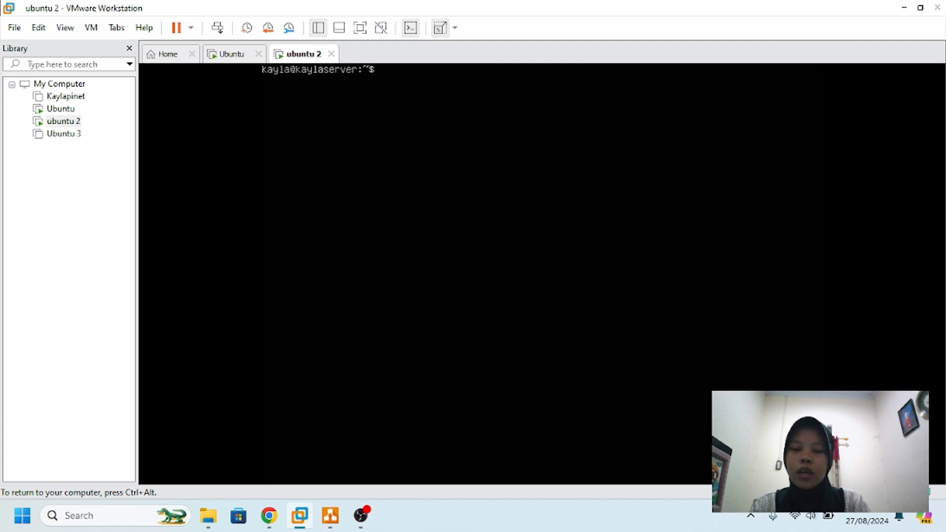
{"action": "type", "text": "l"}
{"action": "type", "text": "p"}
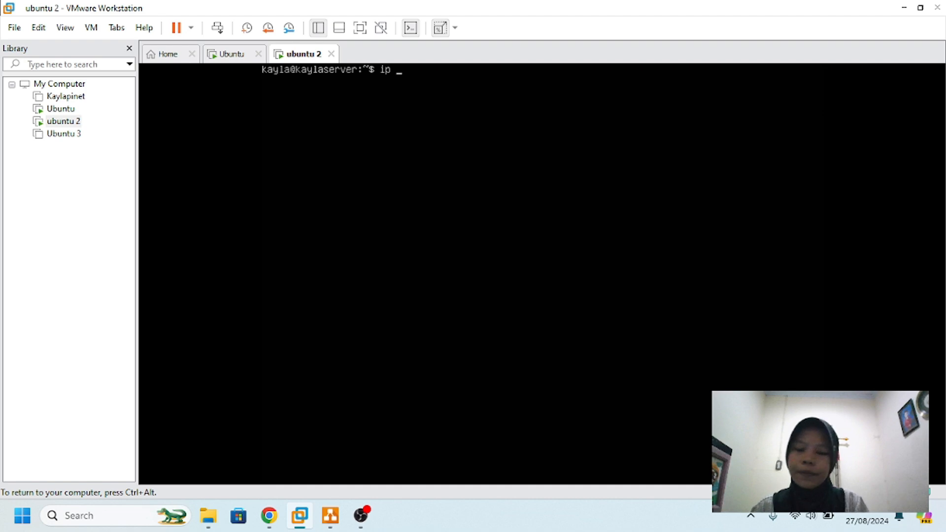
{"action": "type", "text": " addr"}
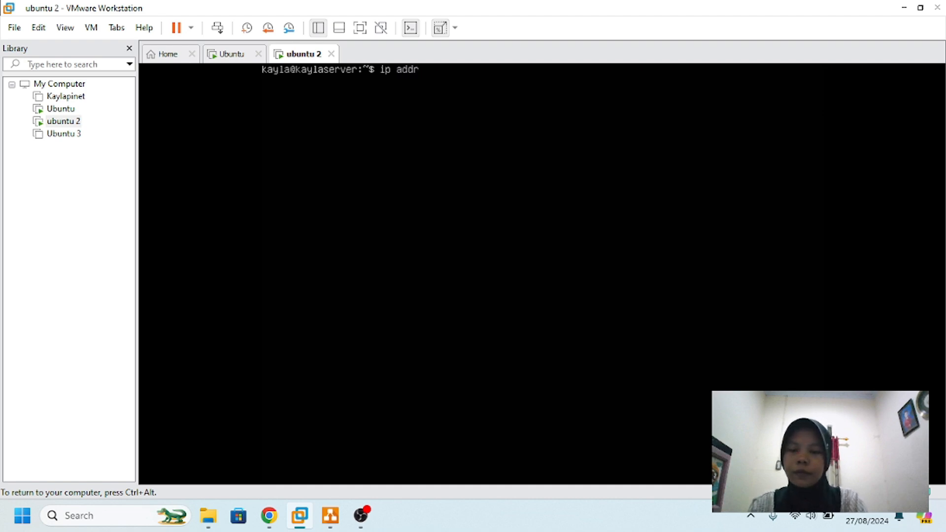
{"action": "type", "text": "ess"}
{"action": "key", "text": "Return"}
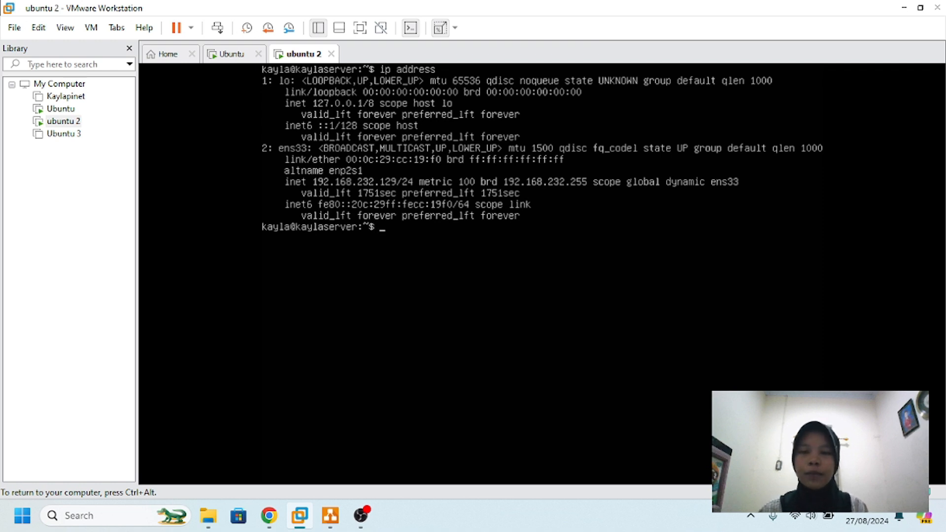
- Release the DHCP lease in the ubuntu 2 console with "sudo dhclient -r ens33" and enter the sudo password
{"action": "type", "text": "suddo"}
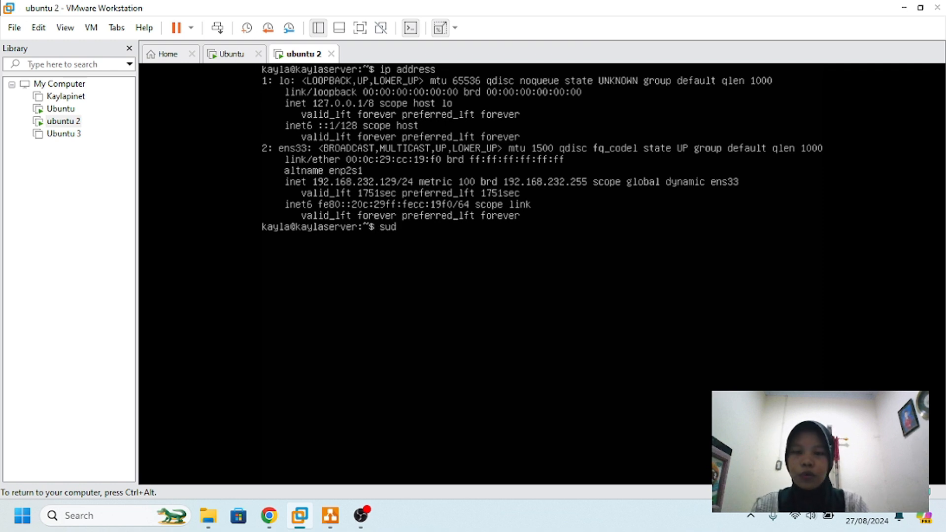
{"action": "key", "text": "BackSpace"}
{"action": "key", "text": "BackSpace"}
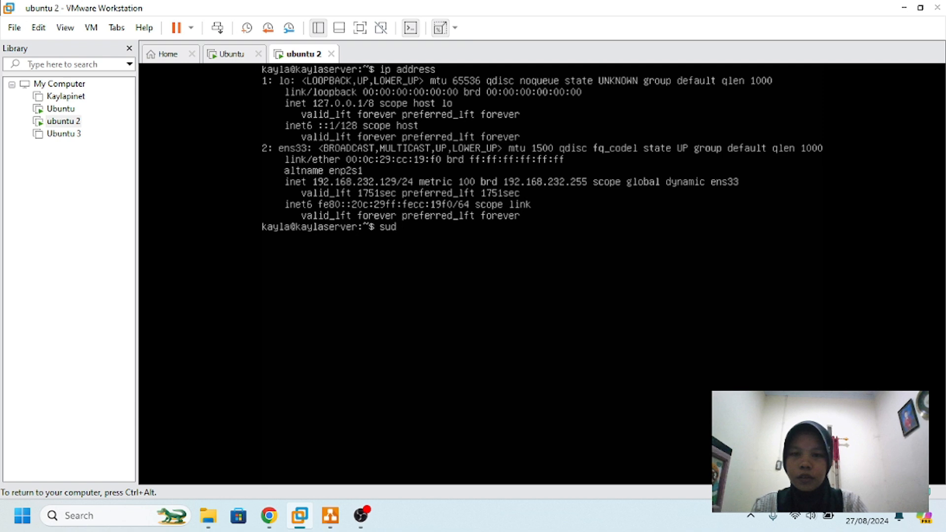
{"action": "type", "text": "o dh"}
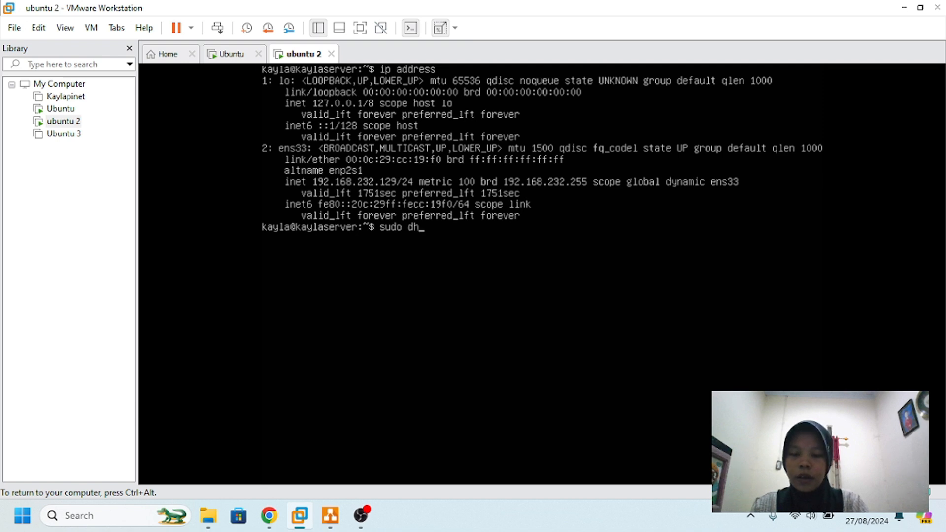
{"action": "type", "text": "client "}
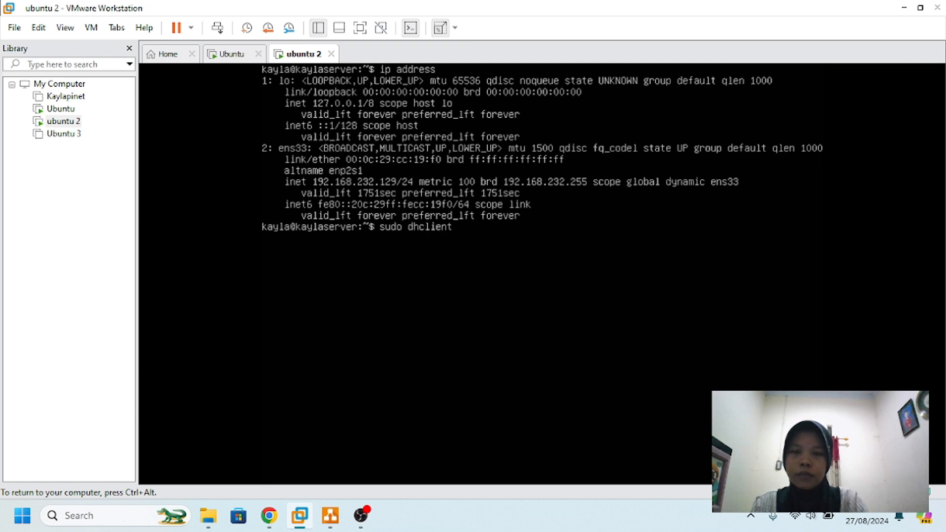
{"action": "type", "text": "-"}
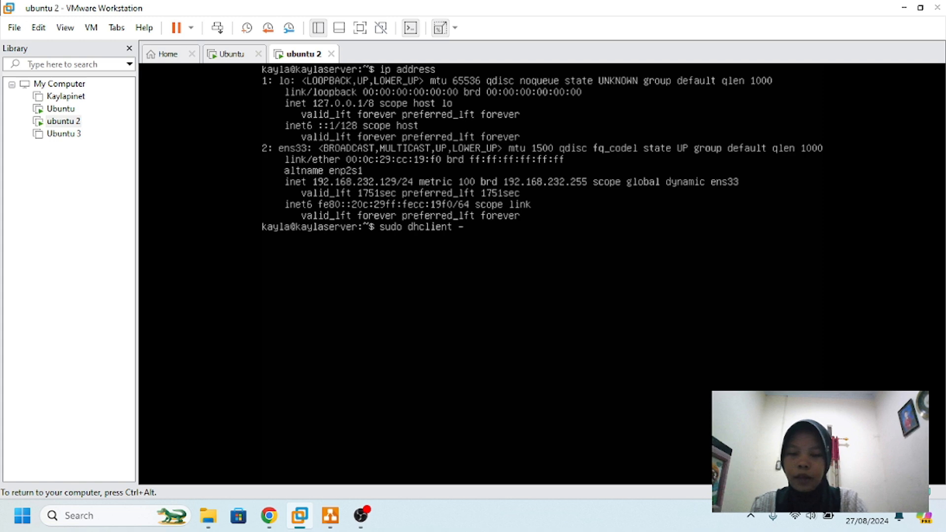
{"action": "type", "text": "r ens"}
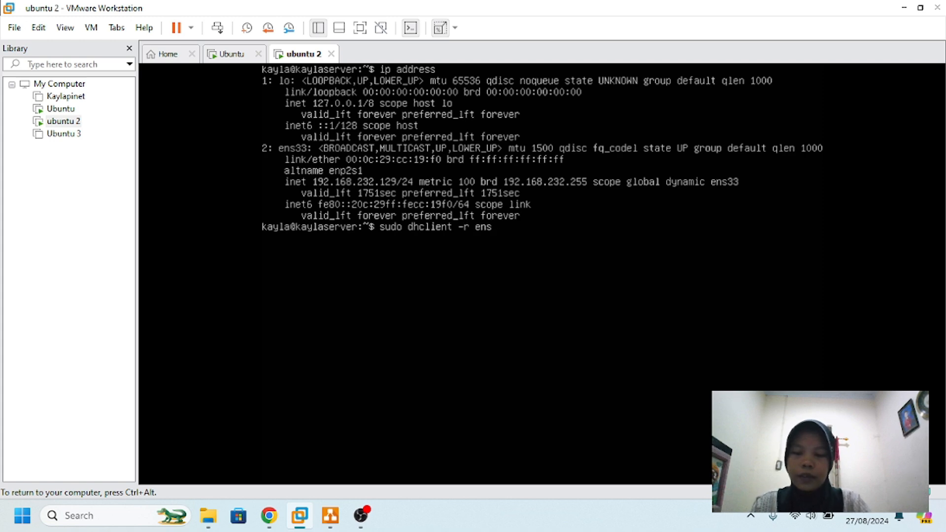
{"action": "type", "text": "33"}
{"action": "key", "text": "Return"}
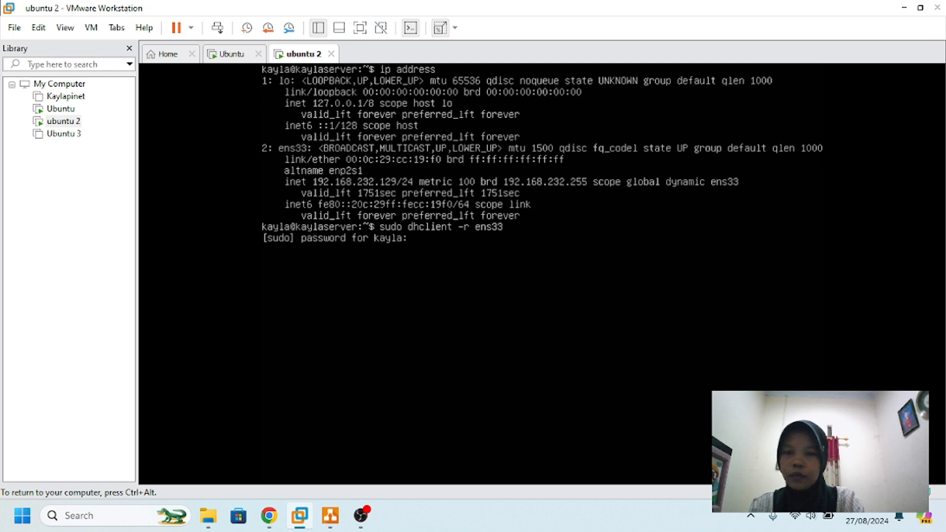
{"action": "key", "text": "Return"}
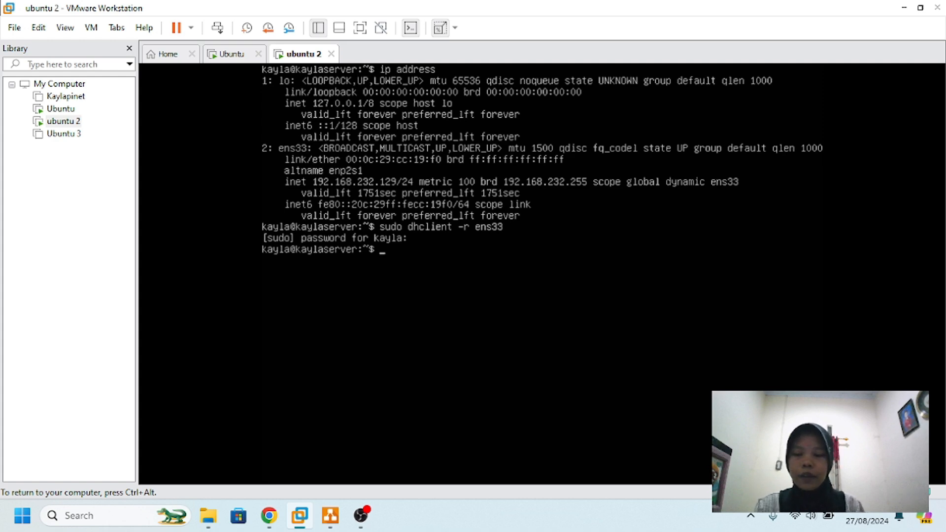
- Request a new DHCP lease for the network interface by running "sudo dhclient ens33"
{"action": "type", "text": "sdu"}
{"action": "key", "text": "BackSpace"}
{"action": "key", "text": "BackSpace"}
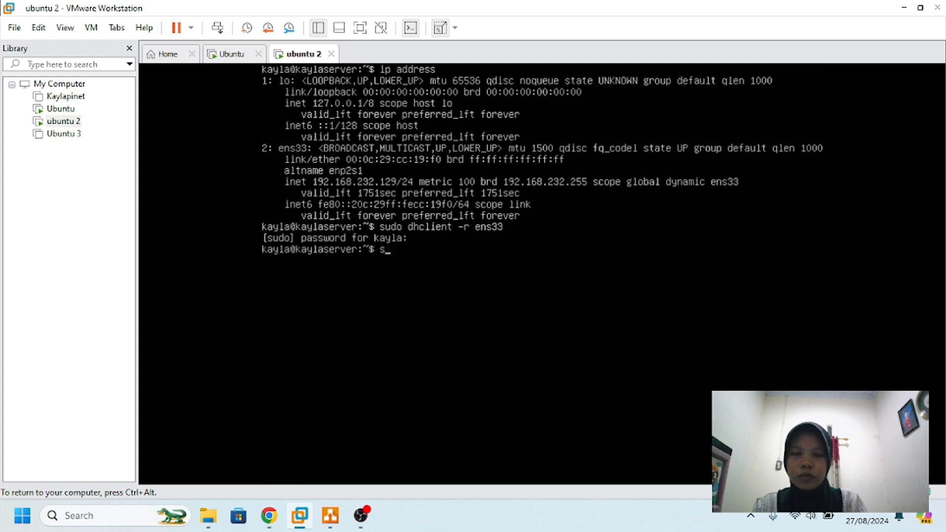
{"action": "type", "text": "ud"}
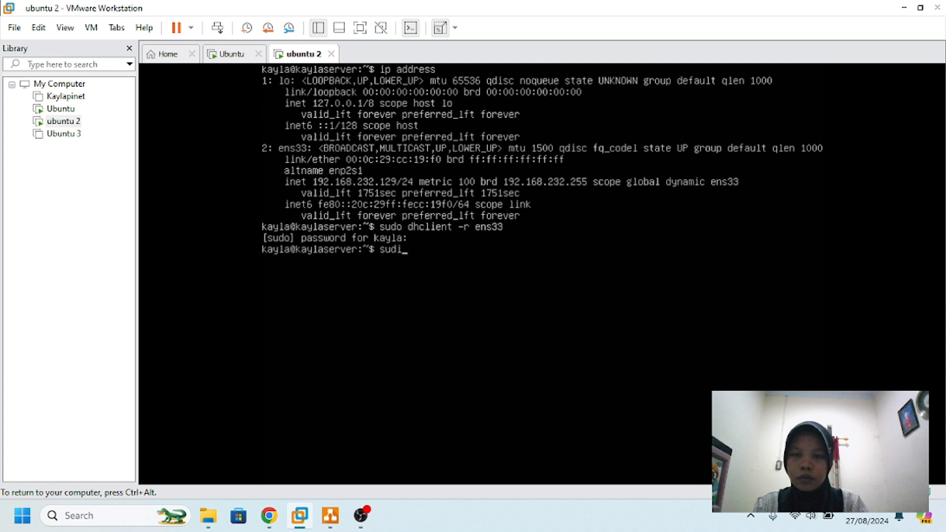
{"action": "type", "text": "o"}
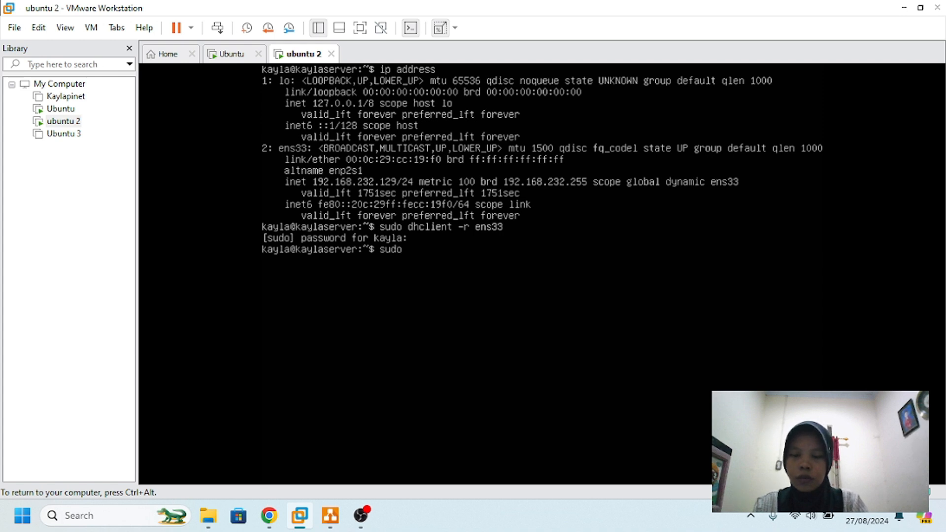
{"action": "type", "text": " dhc"}
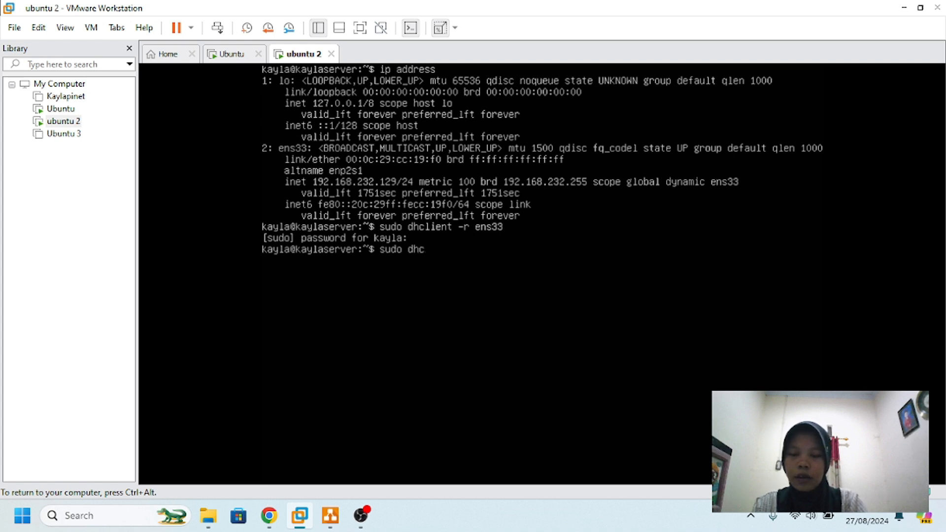
{"action": "type", "text": "lient "}
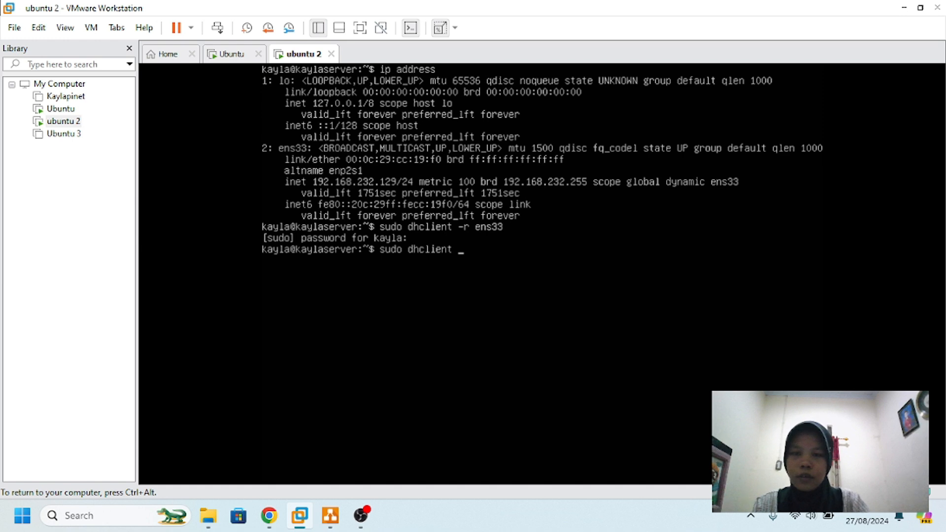
{"action": "type", "text": "en"}
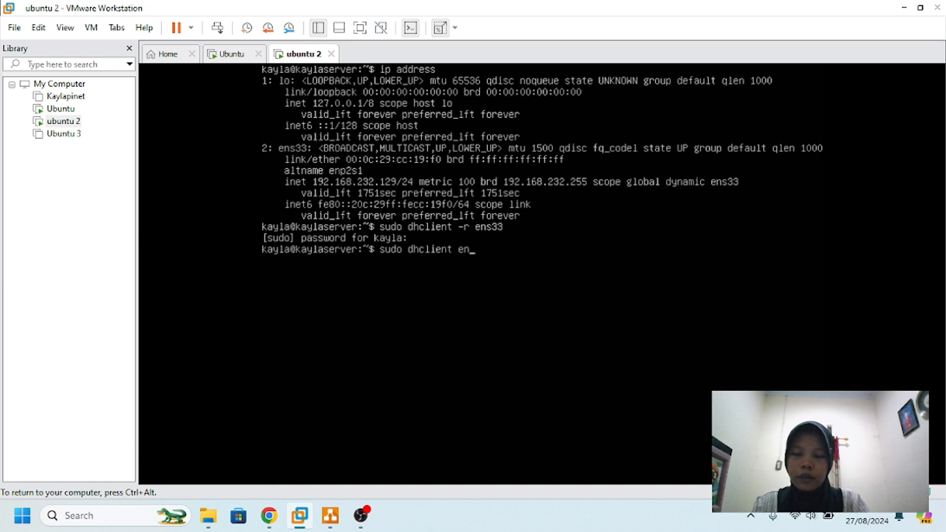
{"action": "type", "text": "s33"}
{"action": "key", "text": "Return"}
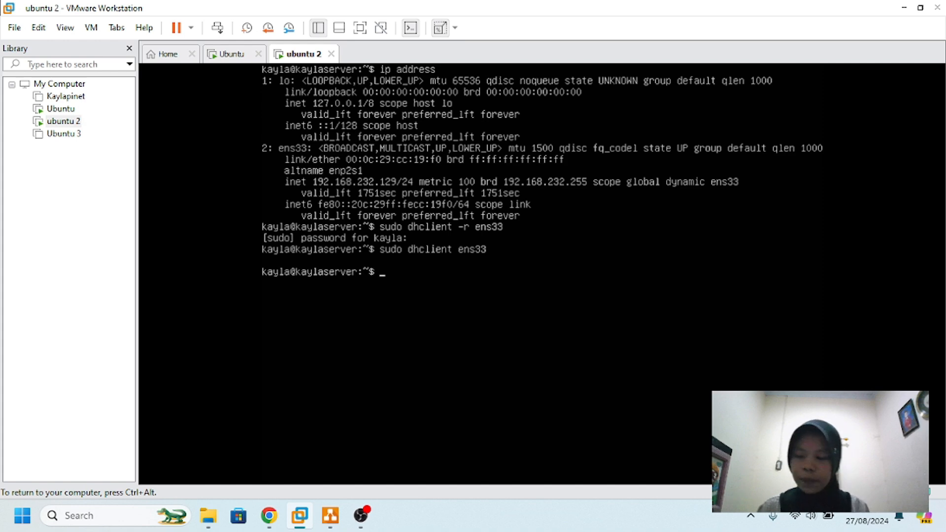
- Run "ip address" in the ubuntu 2 console to check the addresses assigned to ens33
{"action": "type", "text": "ip"}
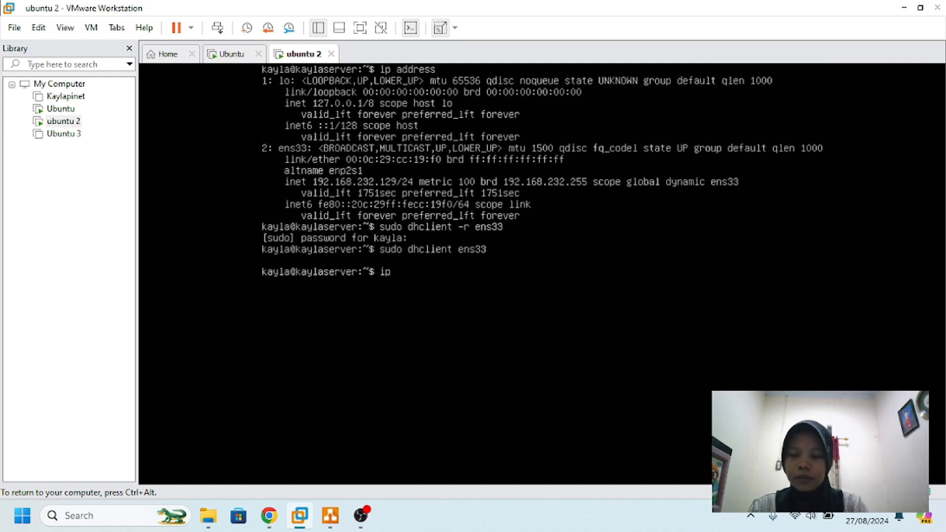
{"action": "type", "text": " address"}
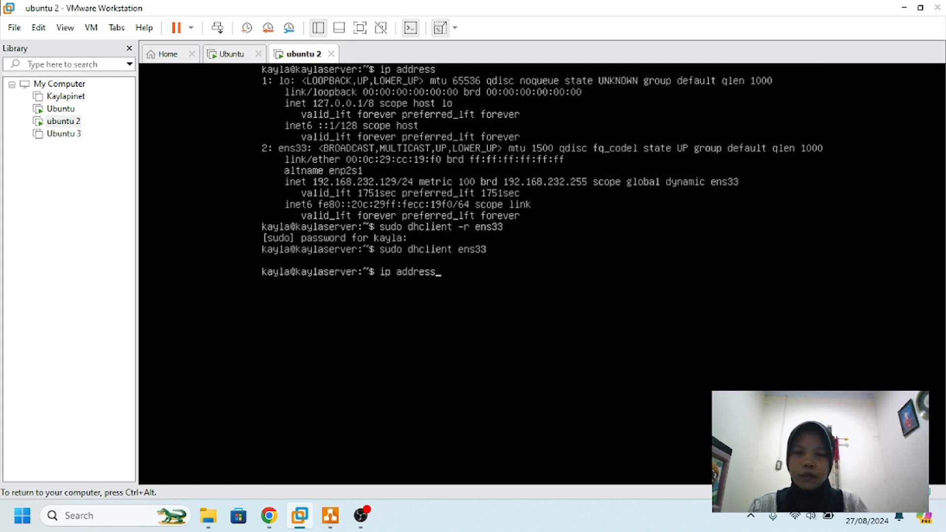
{"action": "key", "text": "Return"}
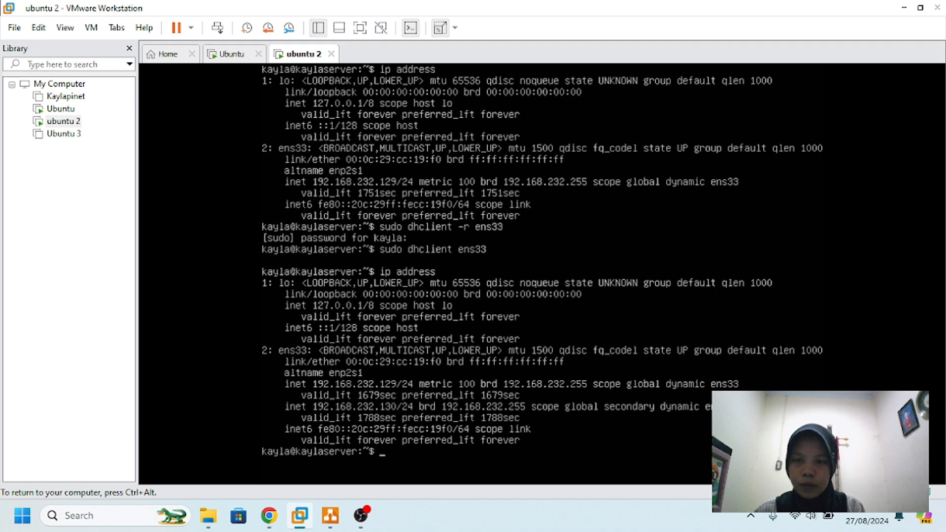
- Return to the ubuntu 2 console and apply the network configuration with "sudo netplan apply"
{"action": "key", "text": "ctrl+alt"}
{"action": "left_click", "coordinate": [250, 335]}
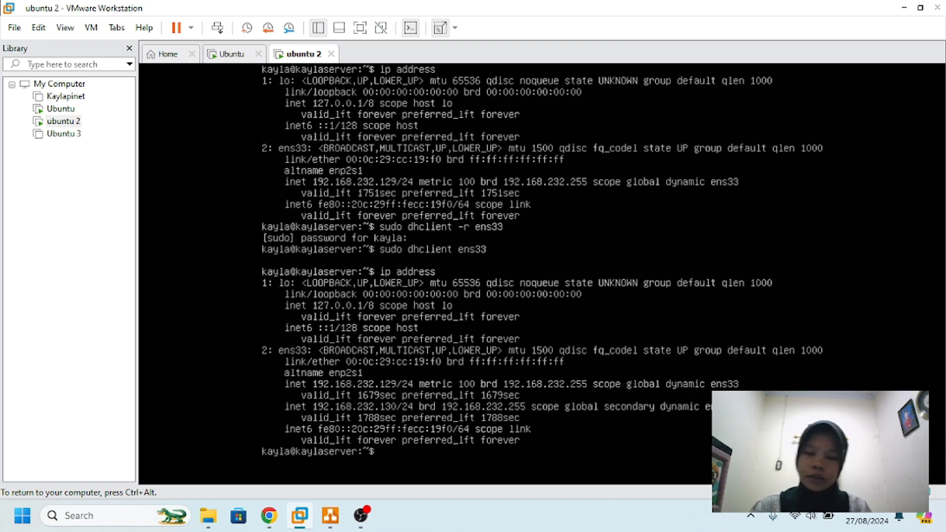
{"action": "type", "text": "sssu"}
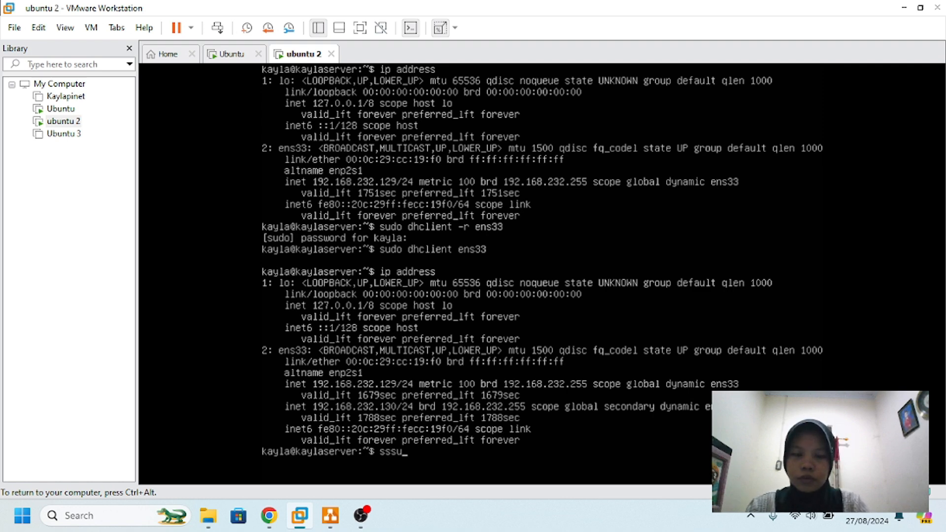
{"action": "key", "text": "BackSpace"}
{"action": "key", "text": "BackSpace"}
{"action": "key", "text": "BackSpace"}
{"action": "type", "text": "udo"}
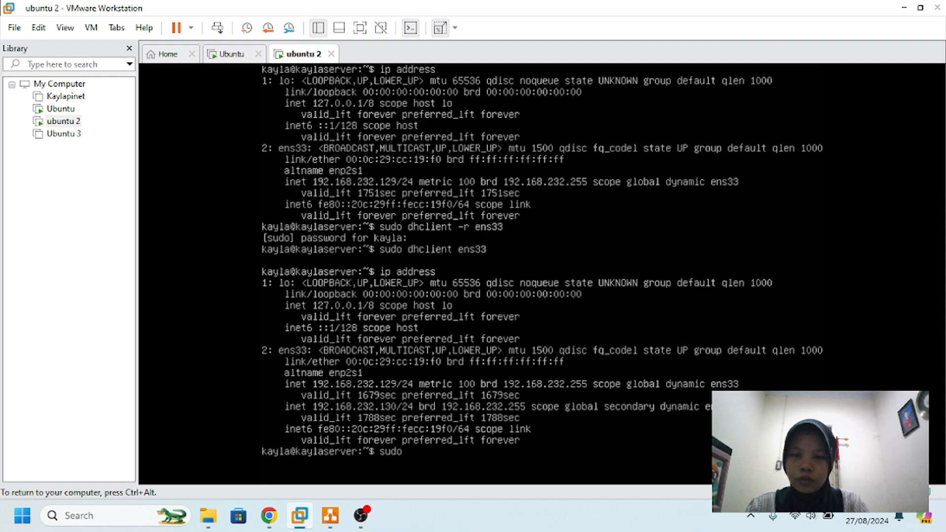
{"action": "type", "text": " net"}
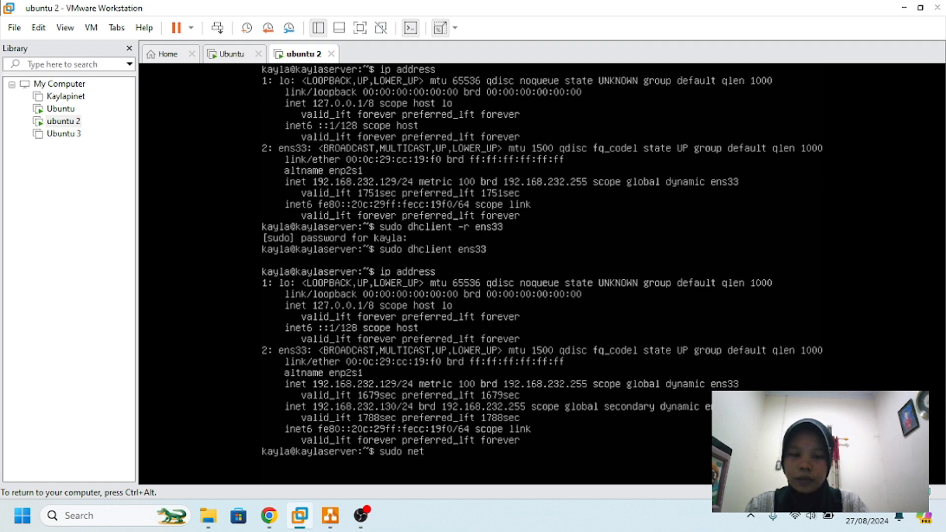
{"action": "type", "text": "plam"}
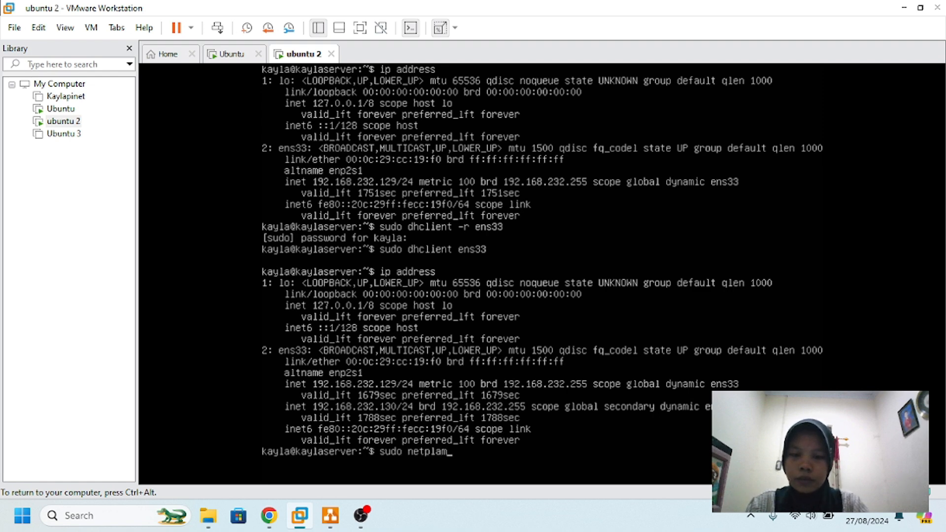
{"action": "key", "text": "BackSpace"}
{"action": "type", "text": "n"}
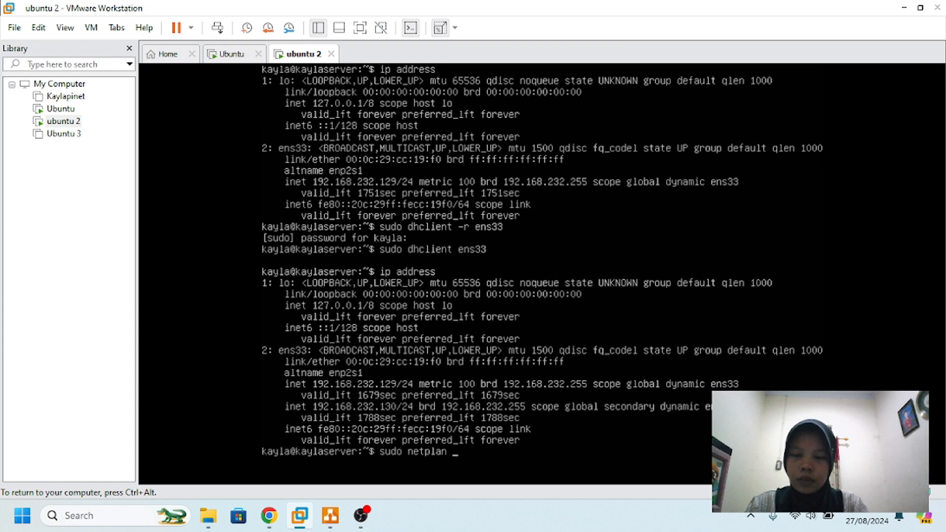
{"action": "type", "text": " apply"}
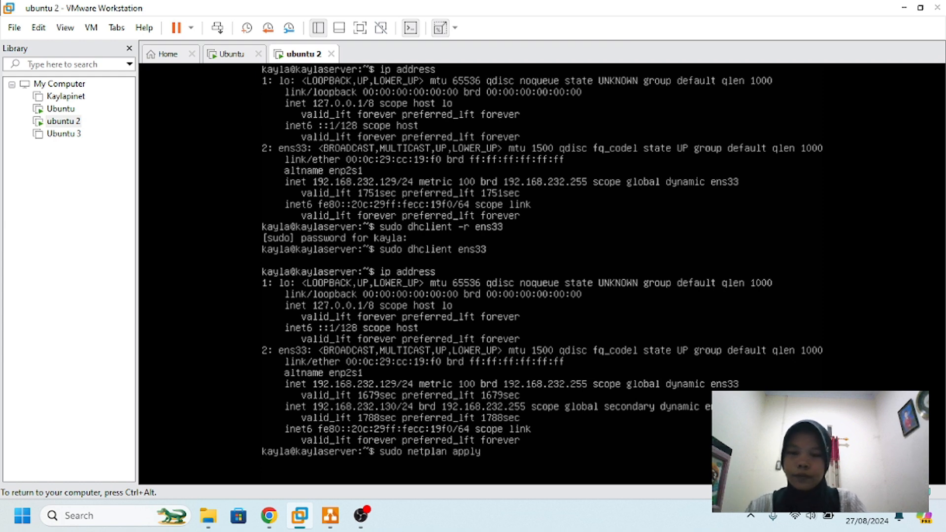
- Run "ip address" again to check the address of ens33 after applying the network configuration
{"action": "type", "text": "ip aaddress"}
{"action": "key", "text": "Return"}
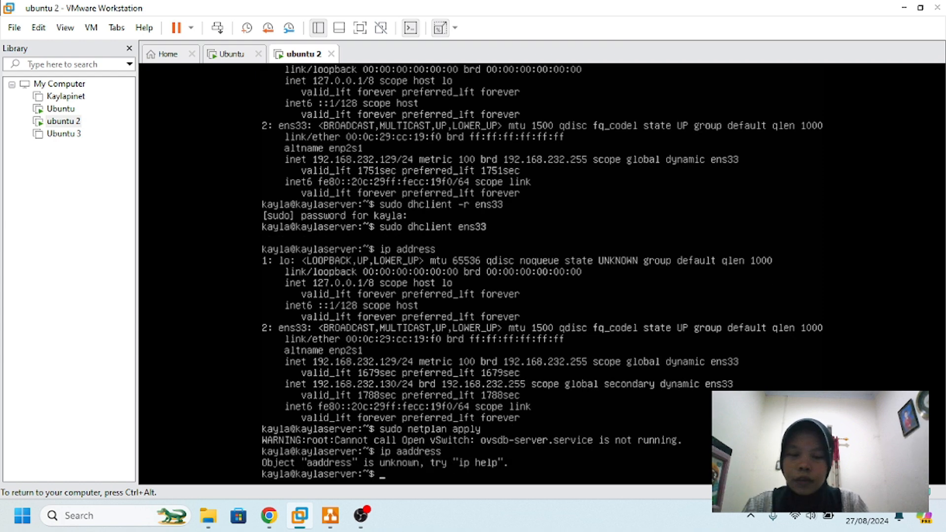
{"action": "type", "text": "i"}
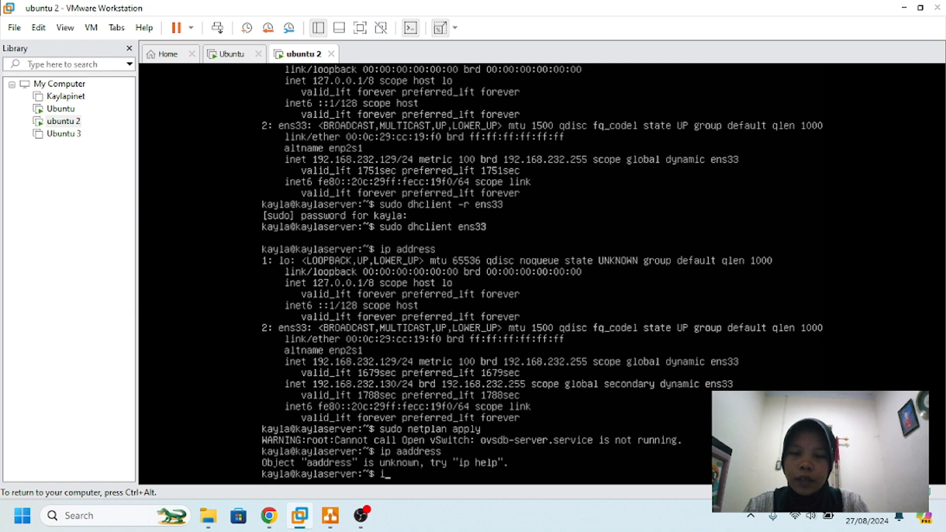
{"action": "type", "text": "p"}
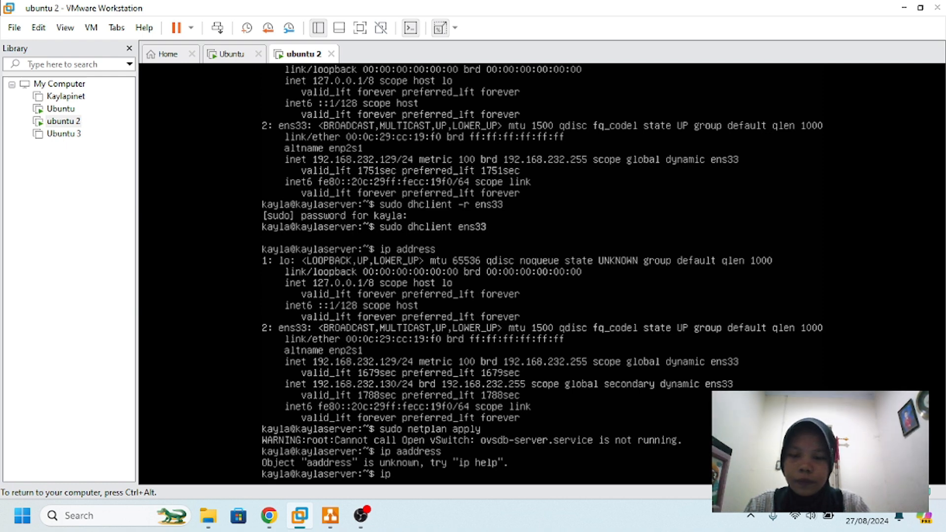
{"action": "type", "text": " address"}
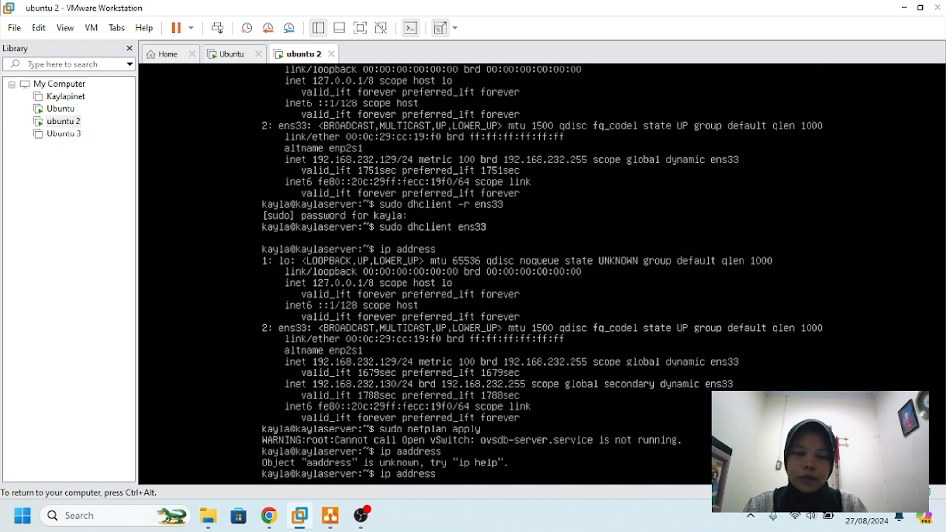
{"action": "key", "text": "Return"}
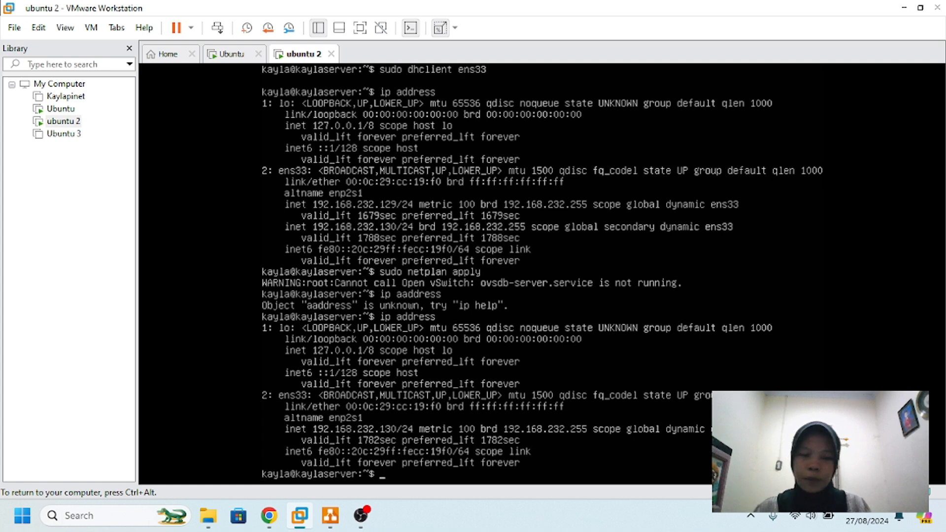
- Test internet connectivity from ubuntu 2 by running "ping googlee.com", and stop the ping after a few replies
{"action": "type", "text": "pin"}
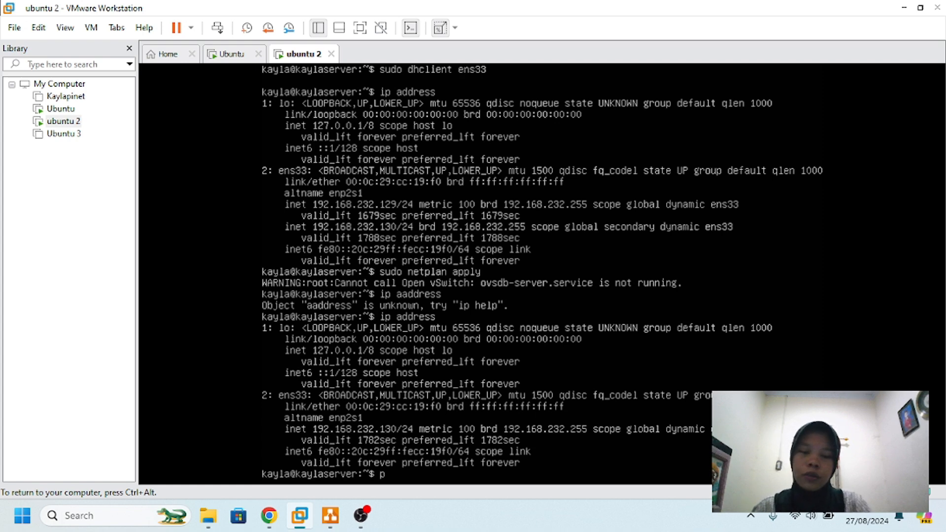
{"action": "type", "text": "g gg"}
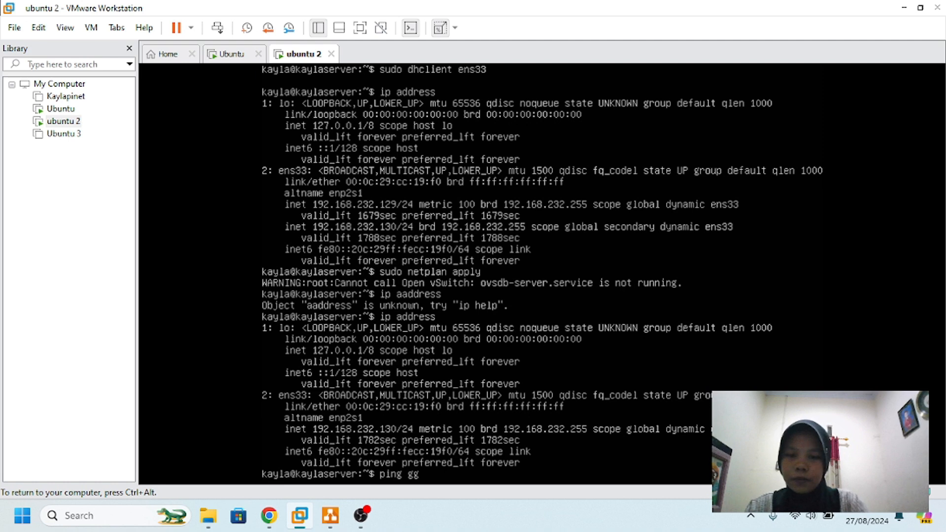
{"action": "key", "text": "BackSpace"}
{"action": "type", "text": "oo"}
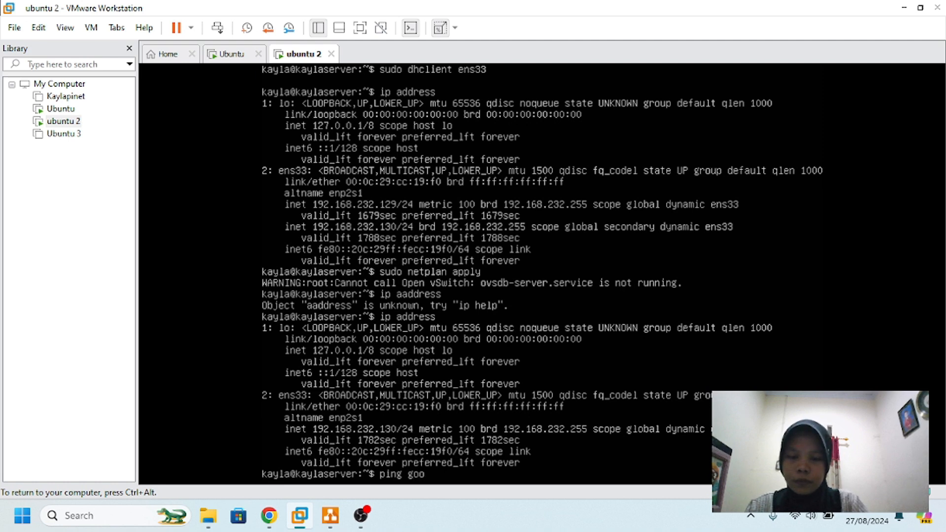
{"action": "type", "text": "glee."}
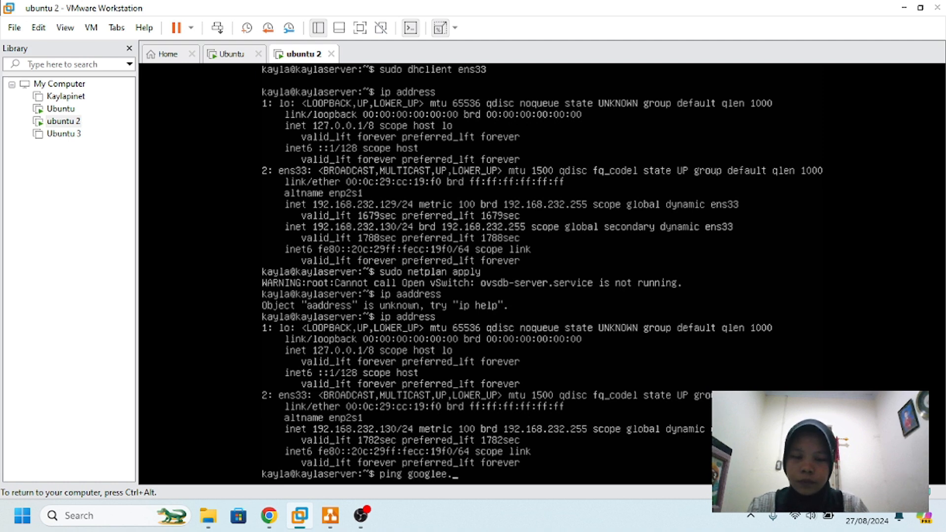
{"action": "type", "text": "com"}
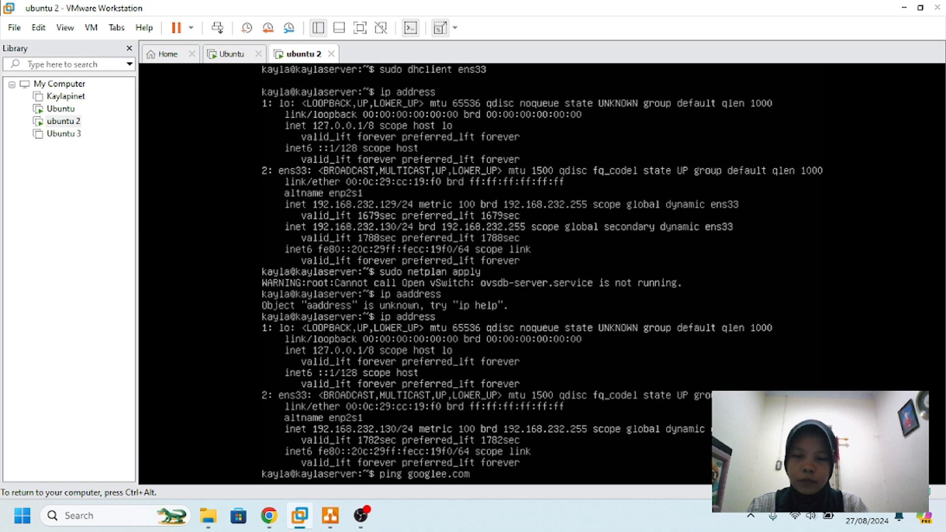
{"action": "key", "text": "Return"}
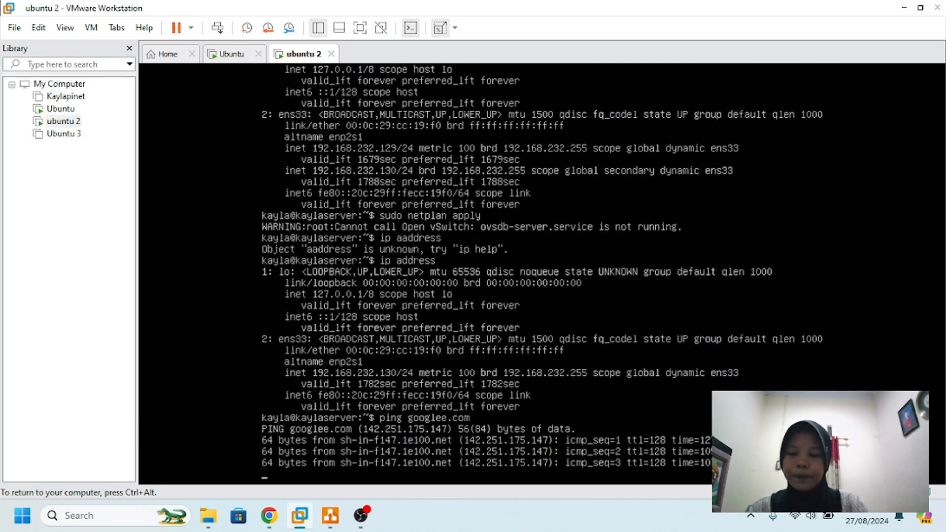
{"action": "key", "text": "ctrl+c"}
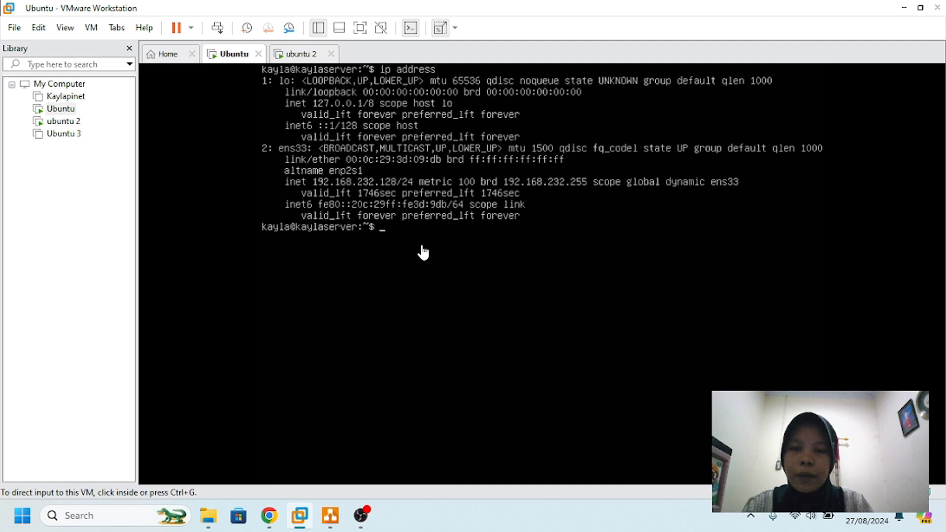
- Test internet connectivity from the Ubuntu virtual machine by running "ping google.com", and stop it after a few replies
{"action": "left_click", "coordinate": [423, 253]}
{"action": "type", "text": "p"}
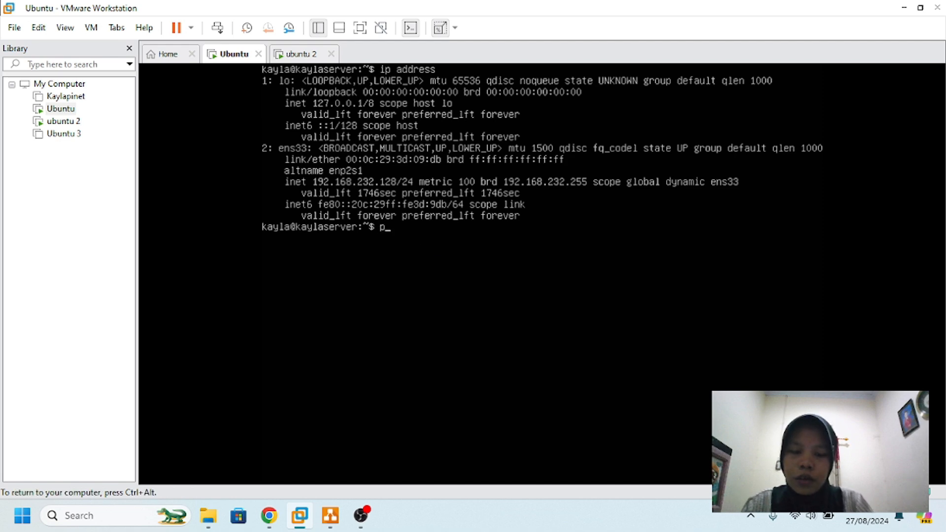
{"action": "type", "text": "ing g"}
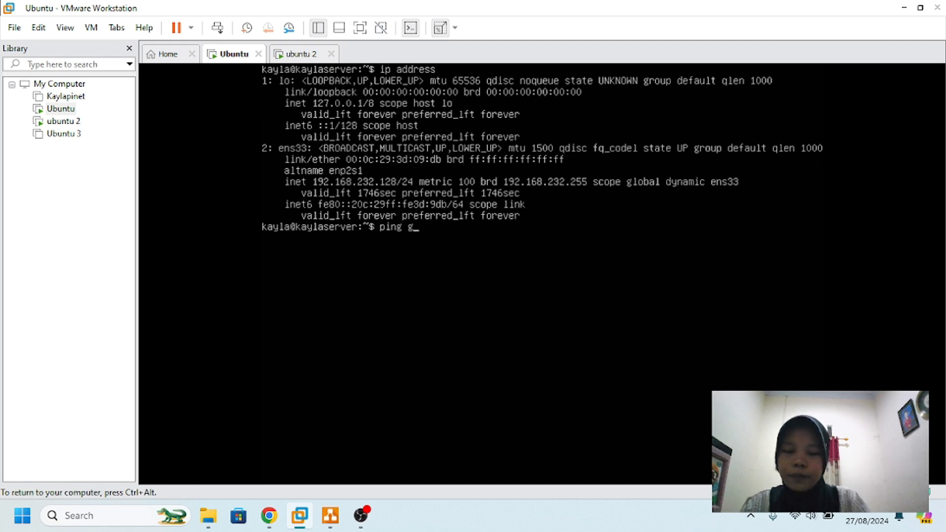
{"action": "type", "text": "oogle"}
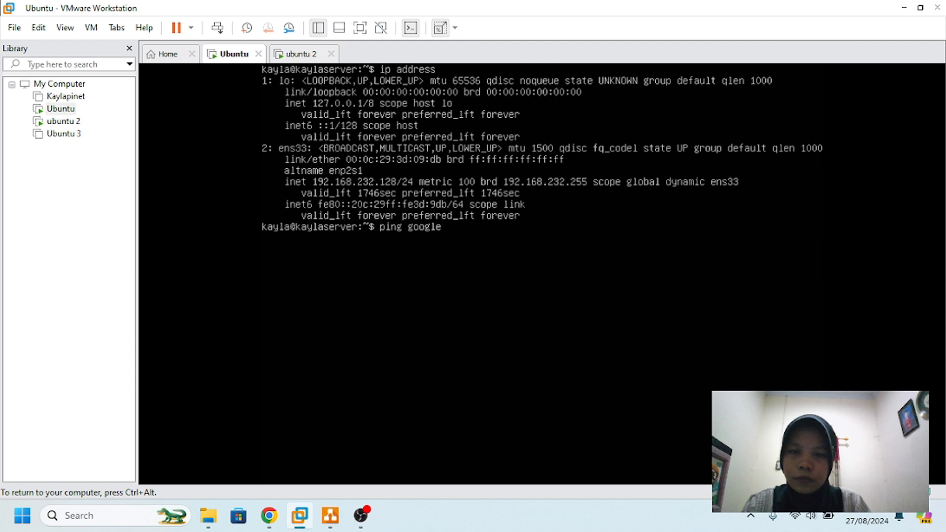
{"action": "type", "text": "."}
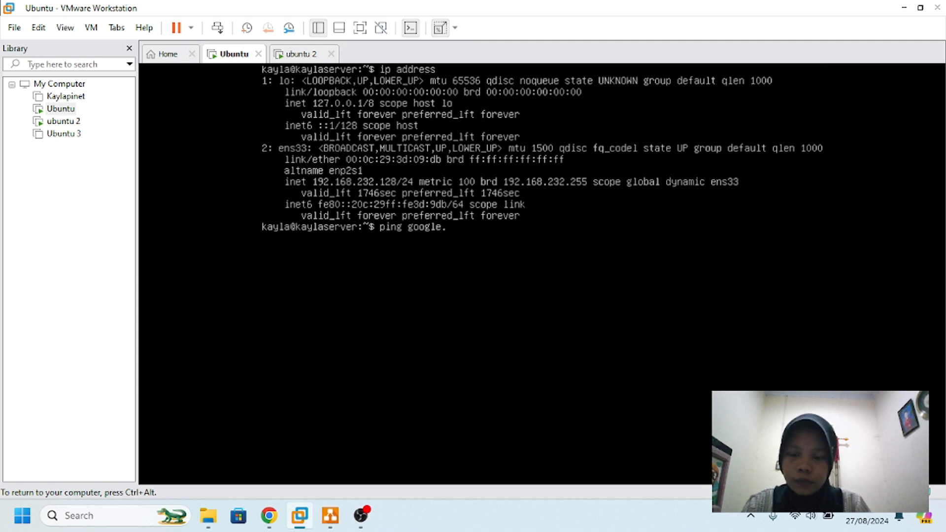
{"action": "type", "text": "ccom"}
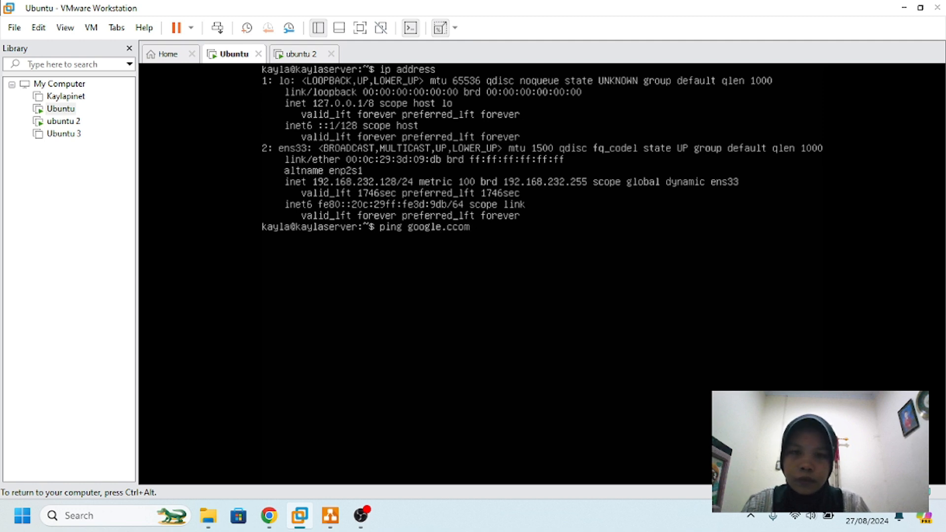
{"action": "key", "text": "BackSpace"}
{"action": "key", "text": "BackSpace"}
{"action": "key", "text": "BackSpace"}
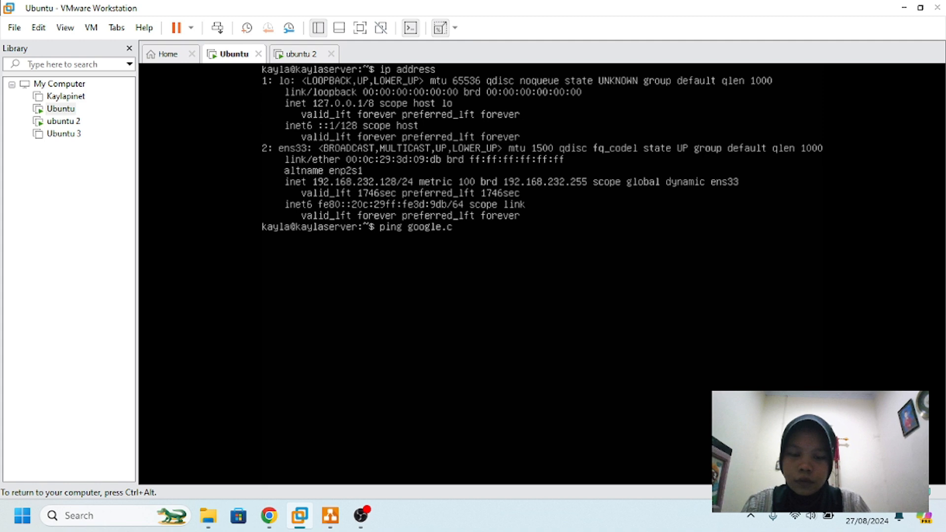
{"action": "type", "text": "om"}
{"action": "key", "text": "Return"}
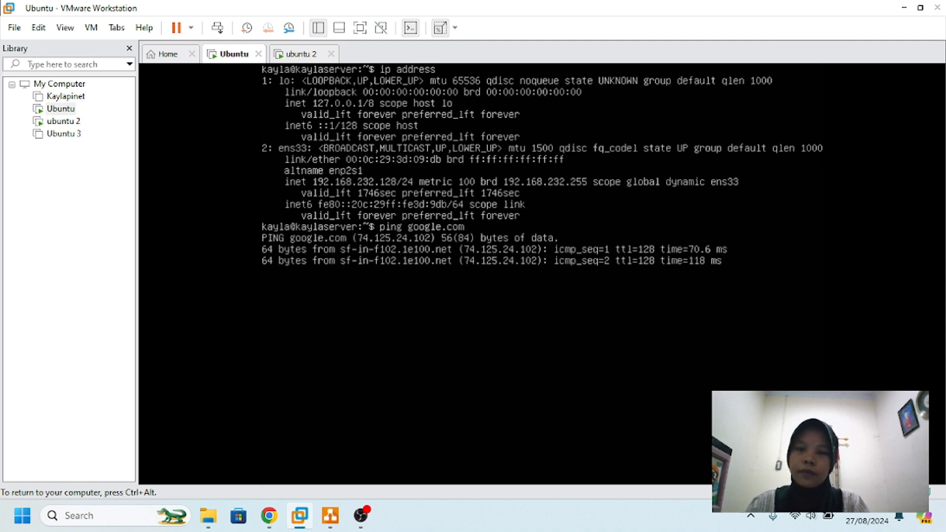
{"action": "key", "text": "ctrl+c"}
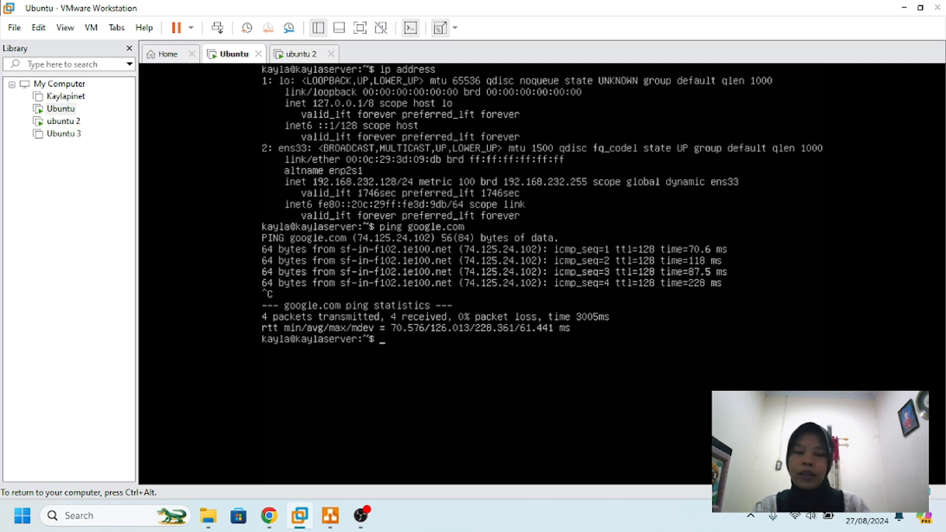
- From the Ubuntu virtual machine, ping ubuntu 2's address with "ping 192.168.232.130", checking that address in its console, and stop after a few replies
{"action": "type", "text": "ping"}
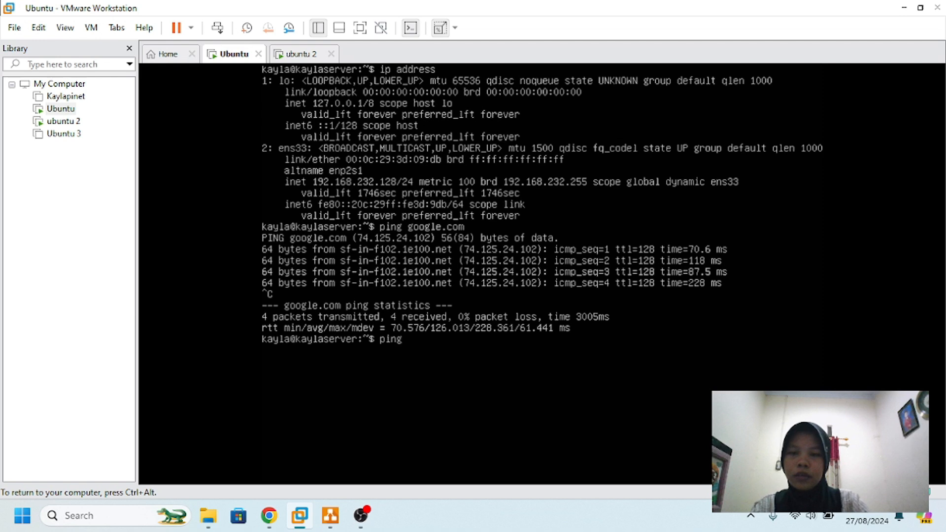
{"action": "type", "text": " 19"}
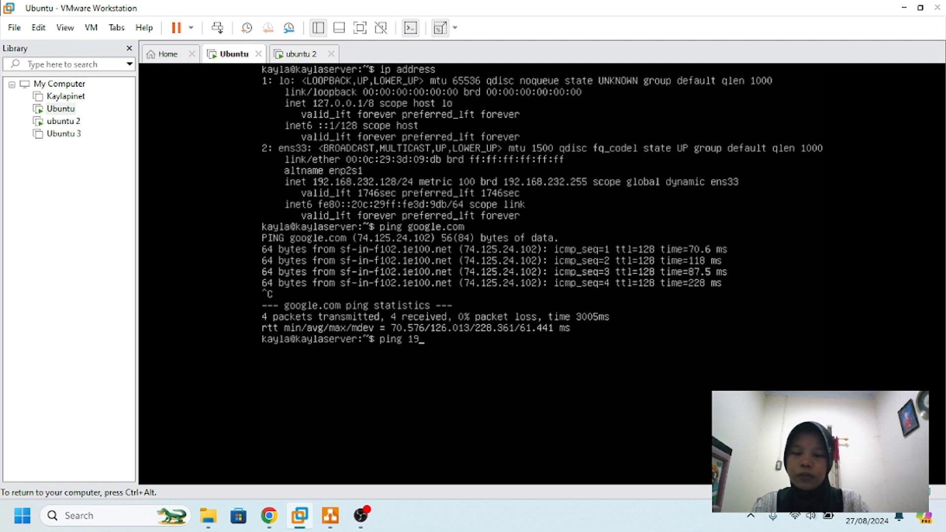
{"action": "type", "text": "2.1"}
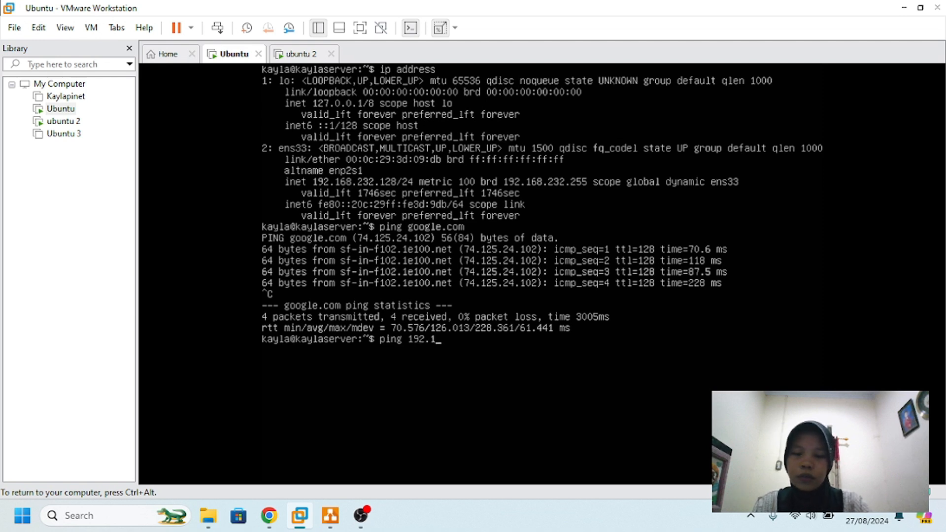
{"action": "type", "text": "68."}
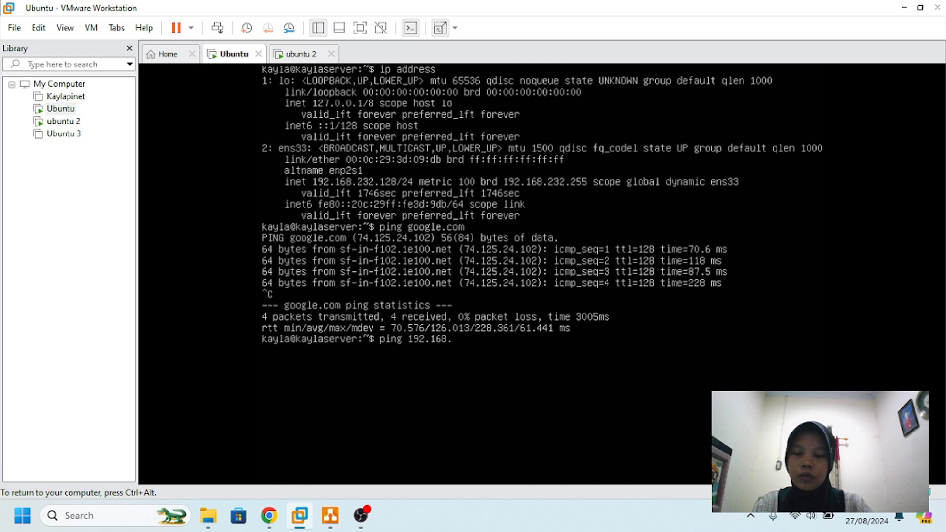
{"action": "type", "text": "232"}
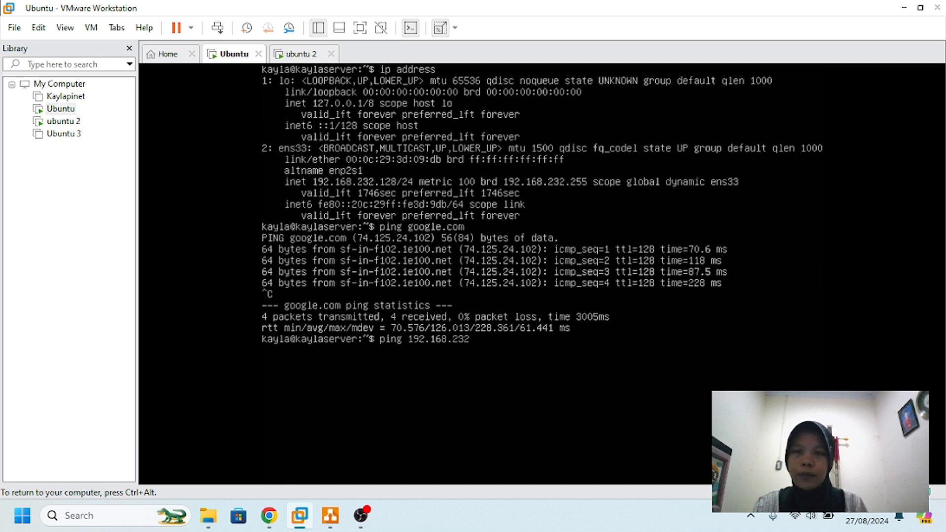
{"action": "key", "text": "ctrl+alt"}
{"action": "left_click", "coordinate": [301, 51]}
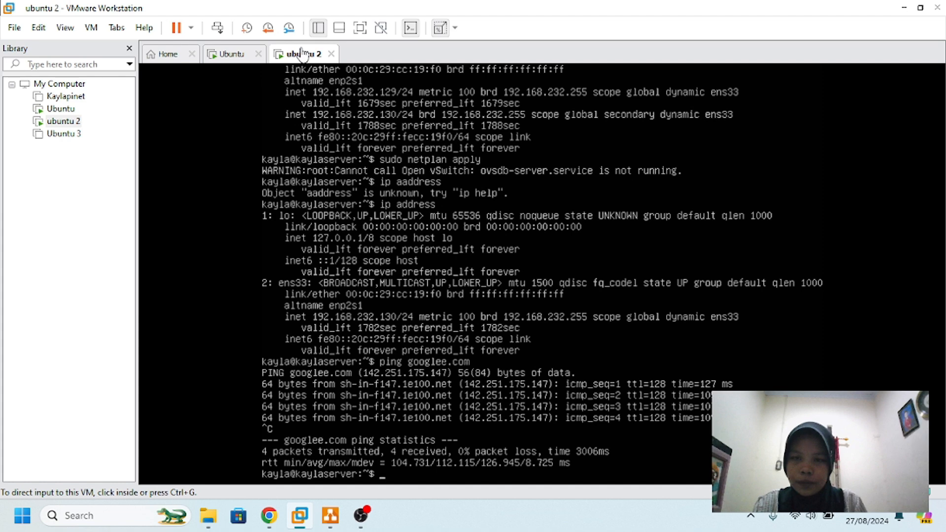
{"action": "left_click", "coordinate": [241, 54]}
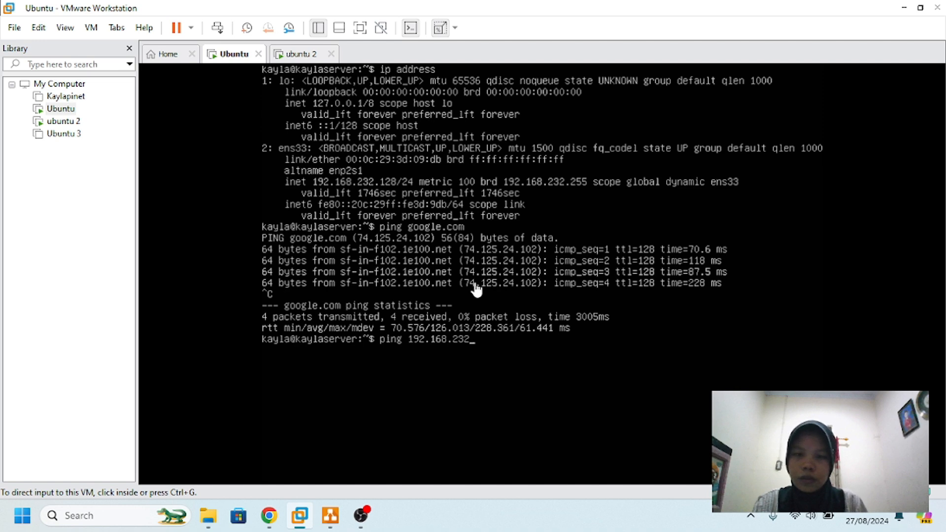
{"action": "left_click", "coordinate": [489, 340]}
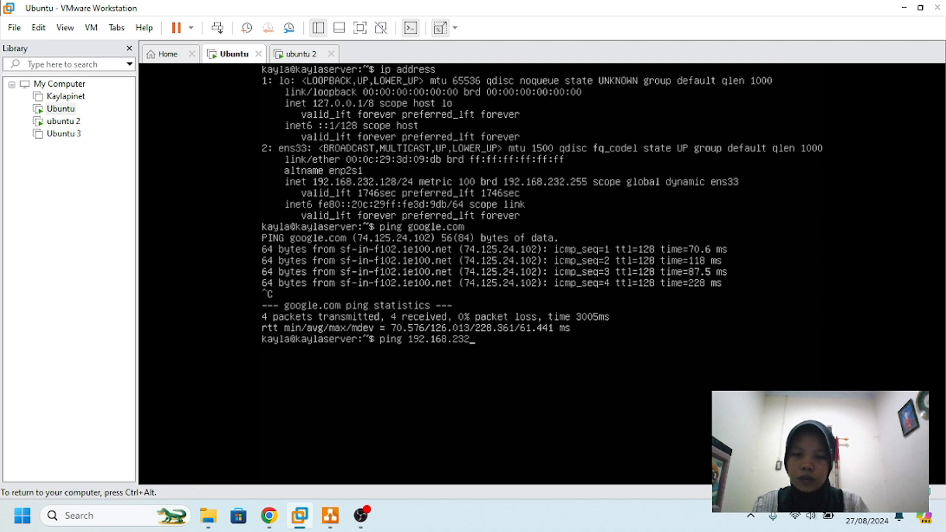
{"action": "type", "text": "13"}
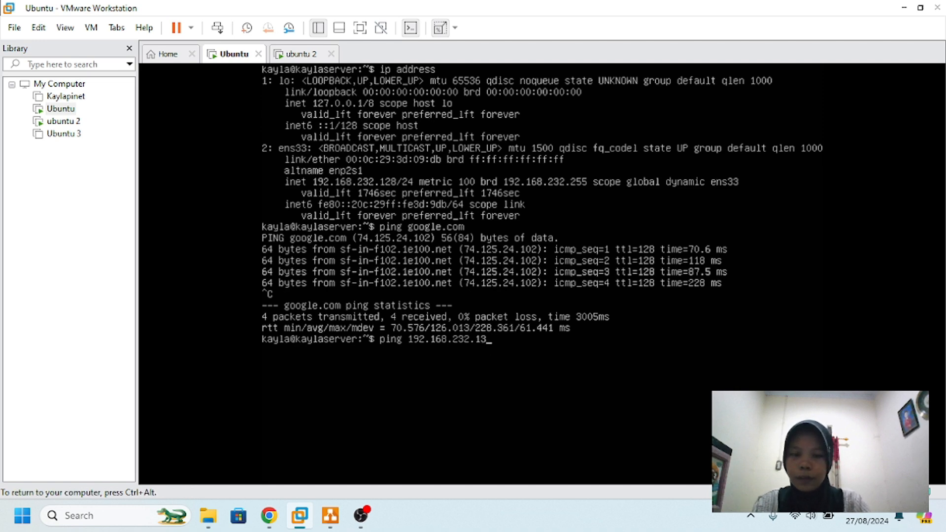
{"action": "type", "text": "0"}
{"action": "key", "text": "Return"}
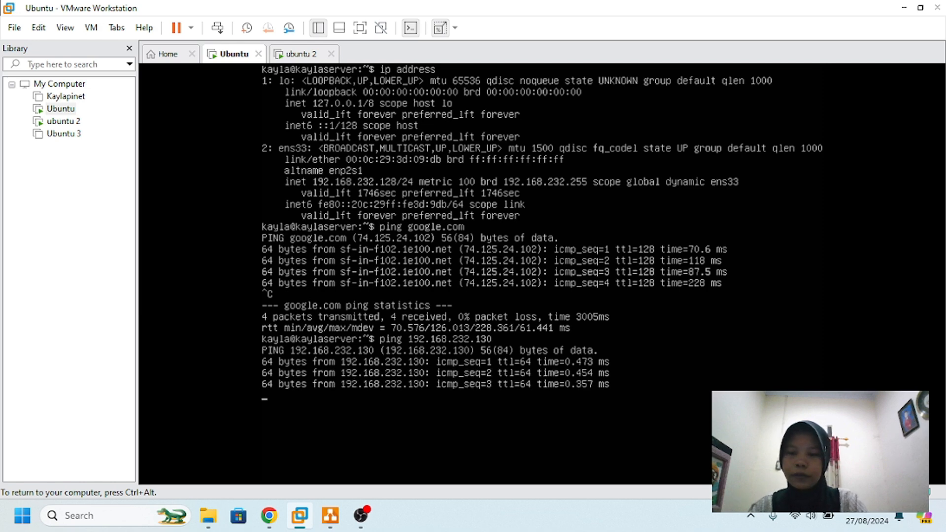
{"action": "key", "text": "ctrl+c"}
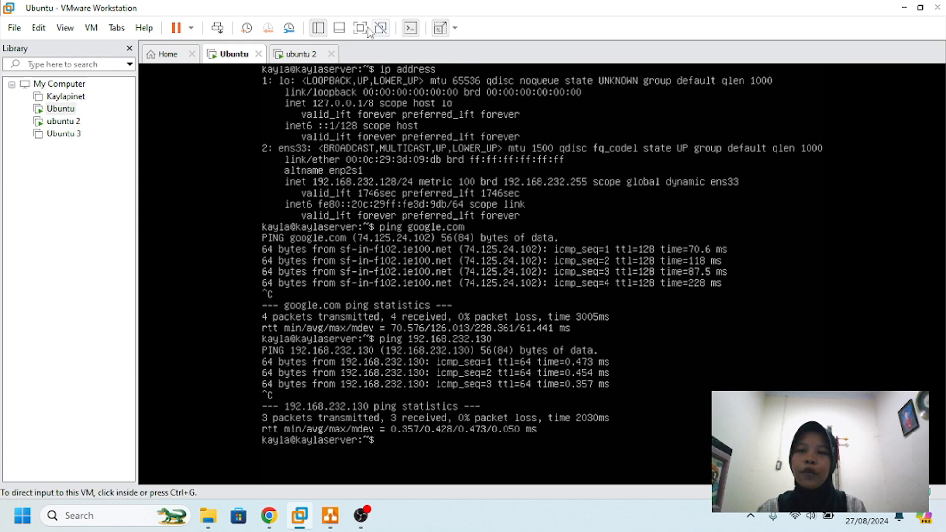
- Switch to ubuntu 2, ping the Ubuntu virtual machine with "ping 192.168.232.128", and stop after a few replies
{"action": "left_click", "coordinate": [306, 55]}
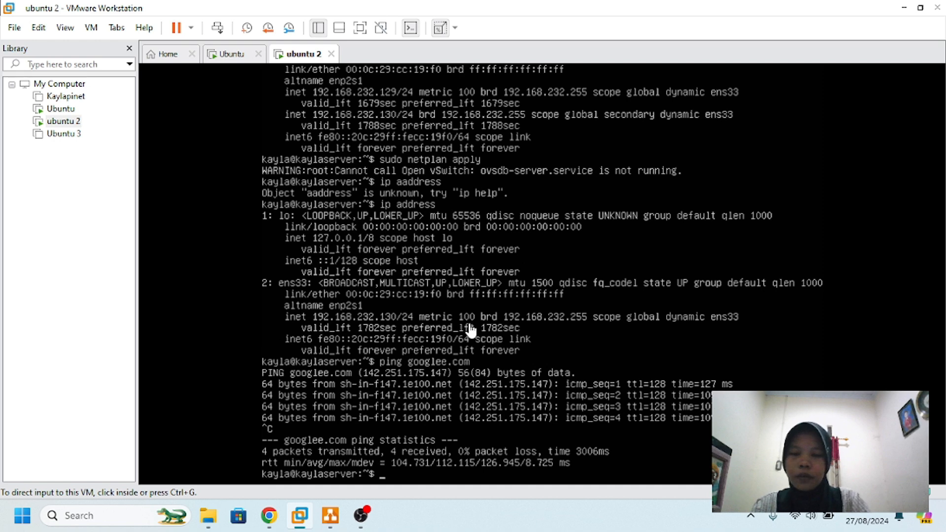
{"action": "left_click", "coordinate": [466, 461]}
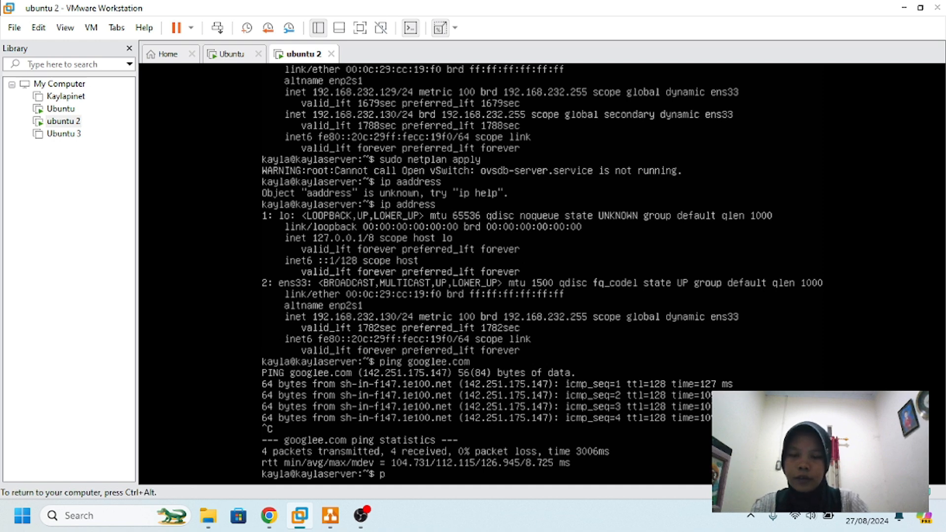
{"action": "type", "text": "ing"}
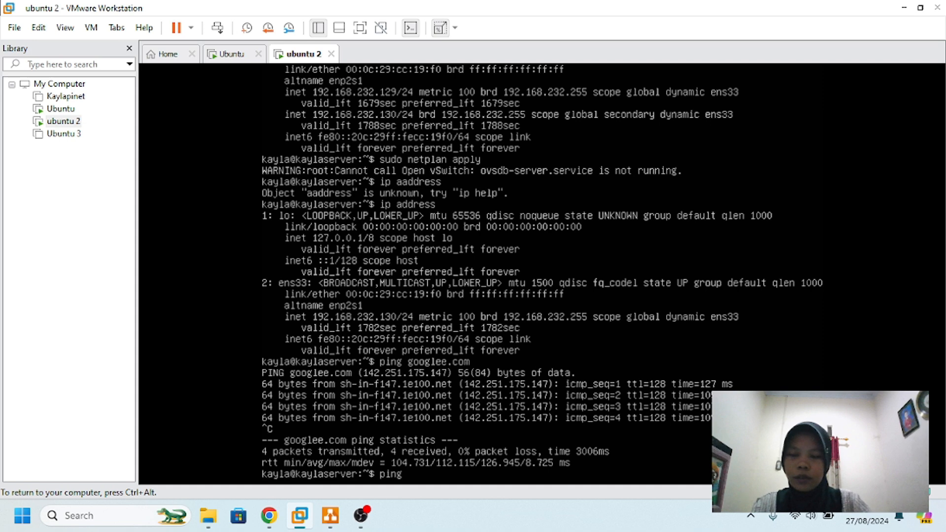
{"action": "type", "text": " 192.1"}
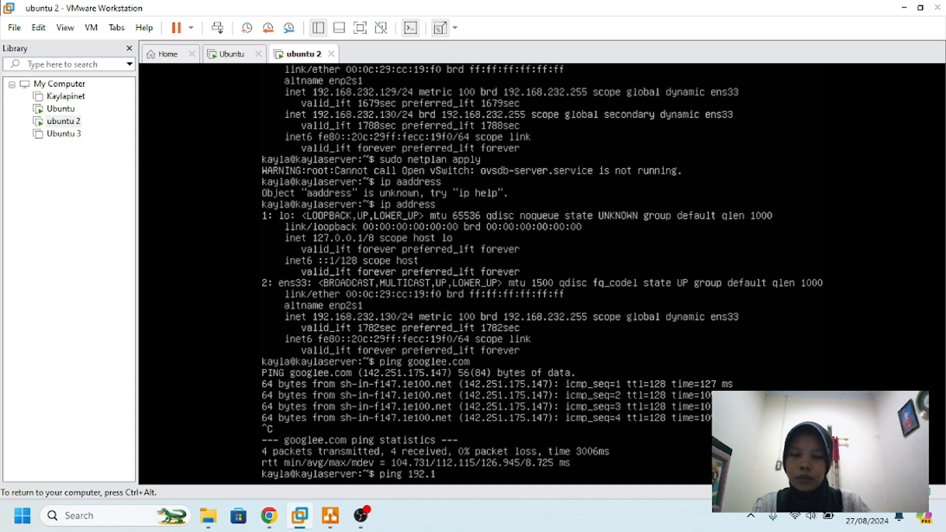
{"action": "type", "text": "68."}
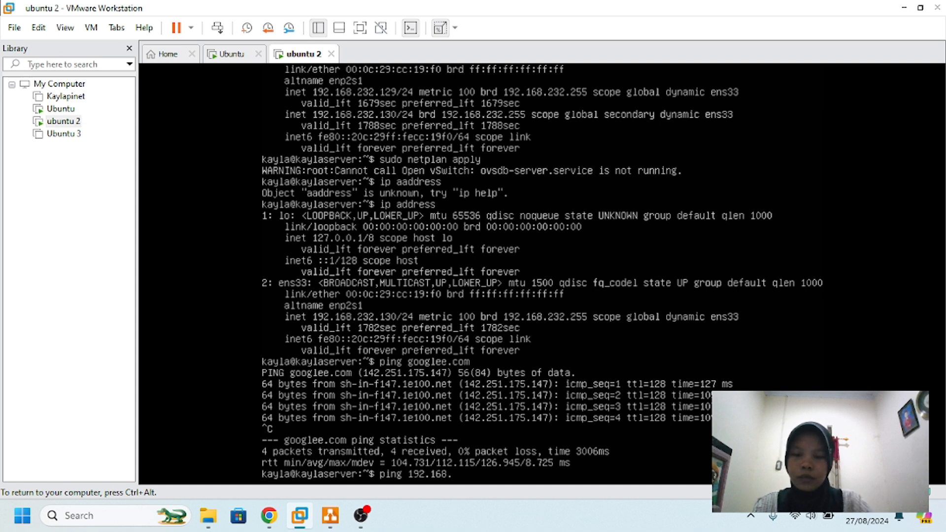
{"action": "type", "text": "232."}
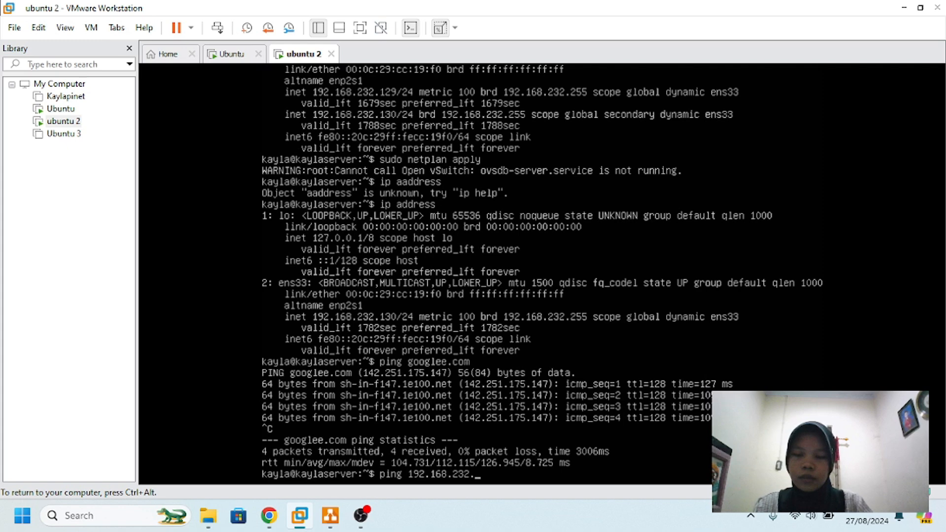
{"action": "type", "text": "128"}
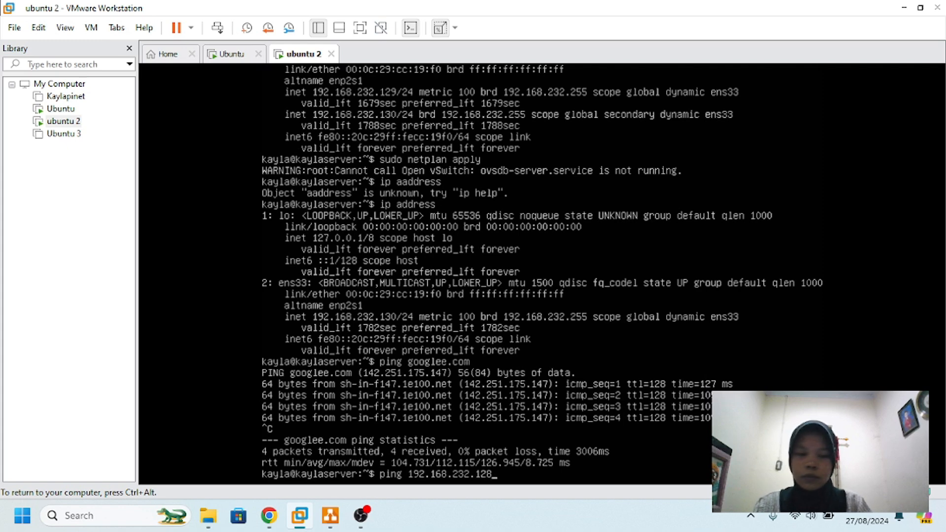
{"action": "key", "text": "Return"}
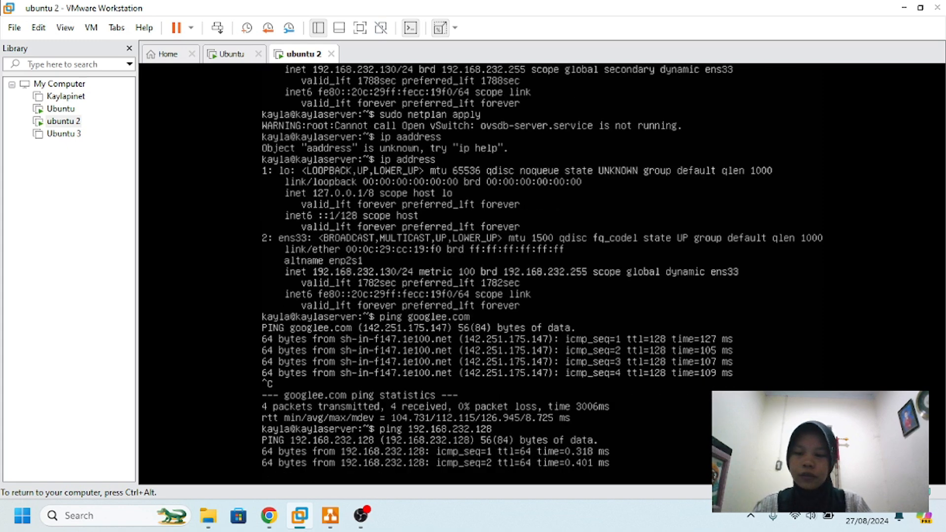
{"action": "key", "text": "ctrl+c"}
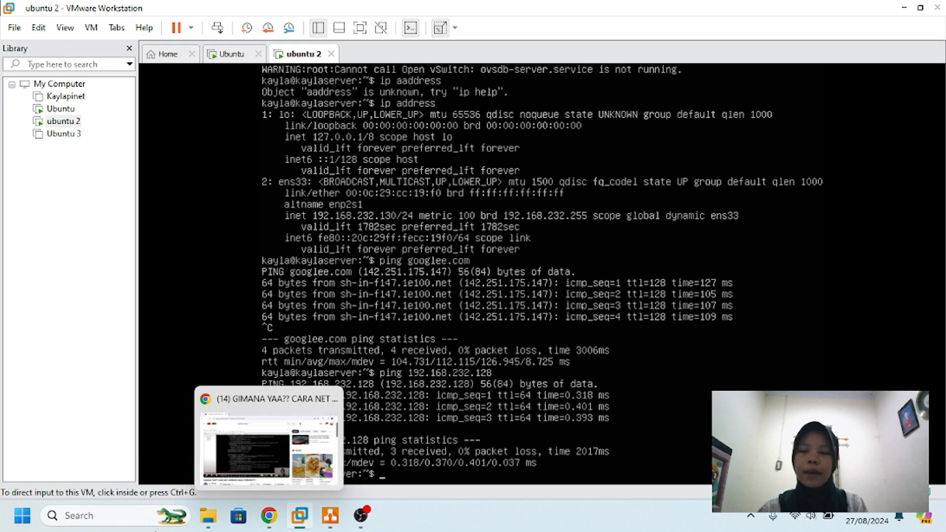
- Open Command Prompt on the host and test connectivity to the Ubuntu virtual machine by running "ping 192.168.232.128"
{"action": "left_click", "coordinate": [109, 515]}
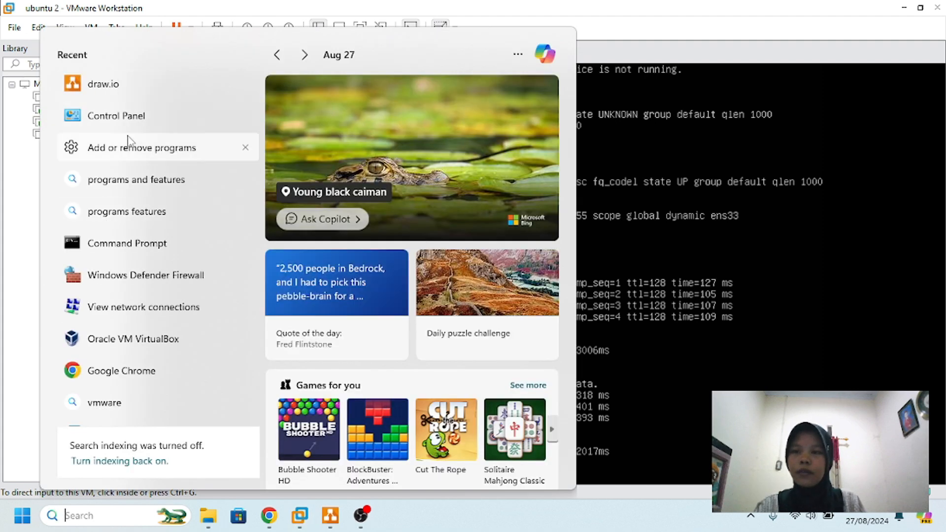
{"action": "left_click", "coordinate": [118, 241]}
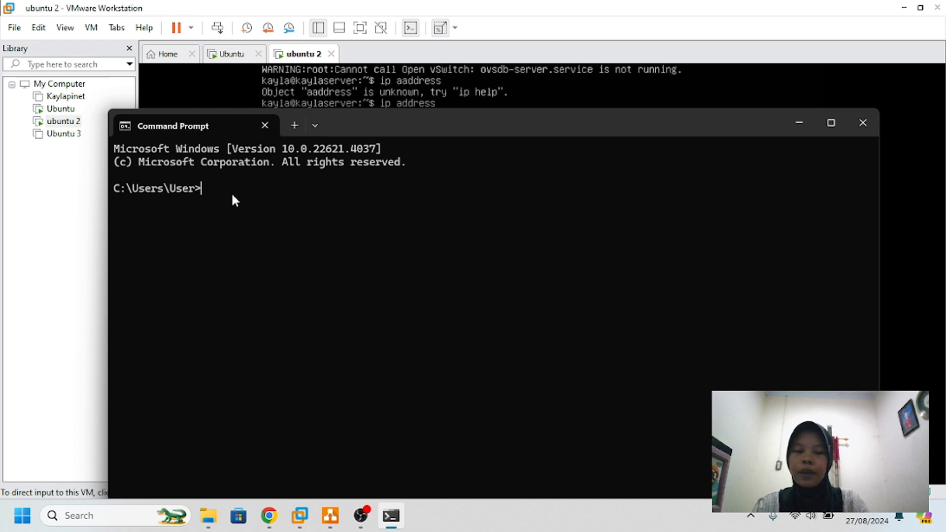
{"action": "type", "text": "ping 192"}
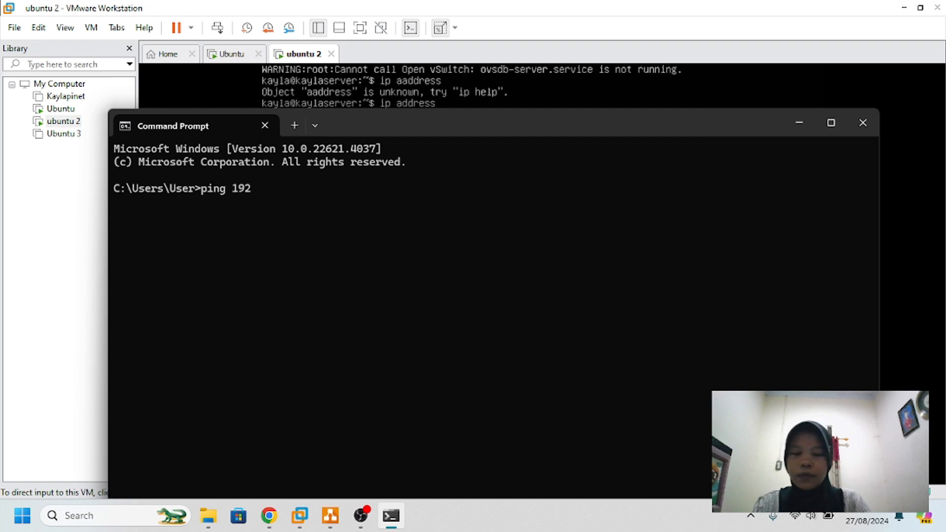
{"action": "type", "text": ".168,"}
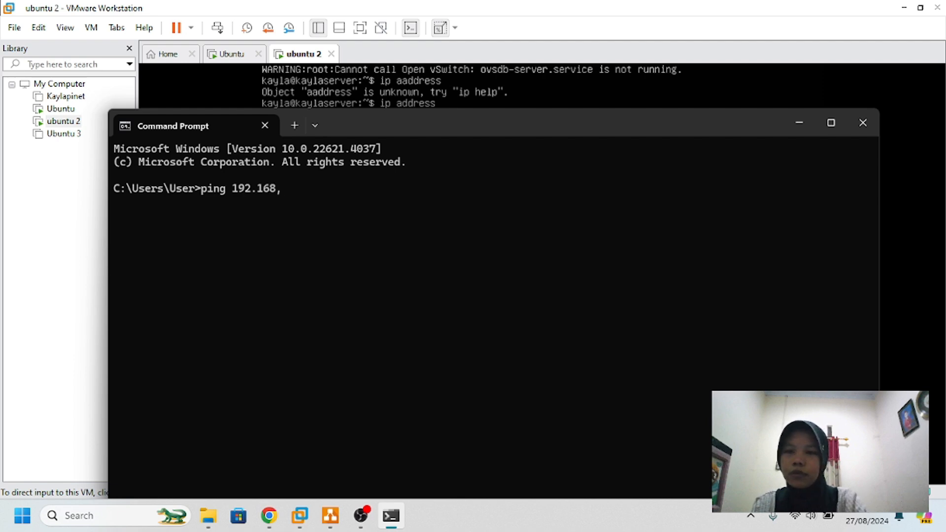
{"action": "key", "text": "BackSpace"}
{"action": "type", "text": "."}
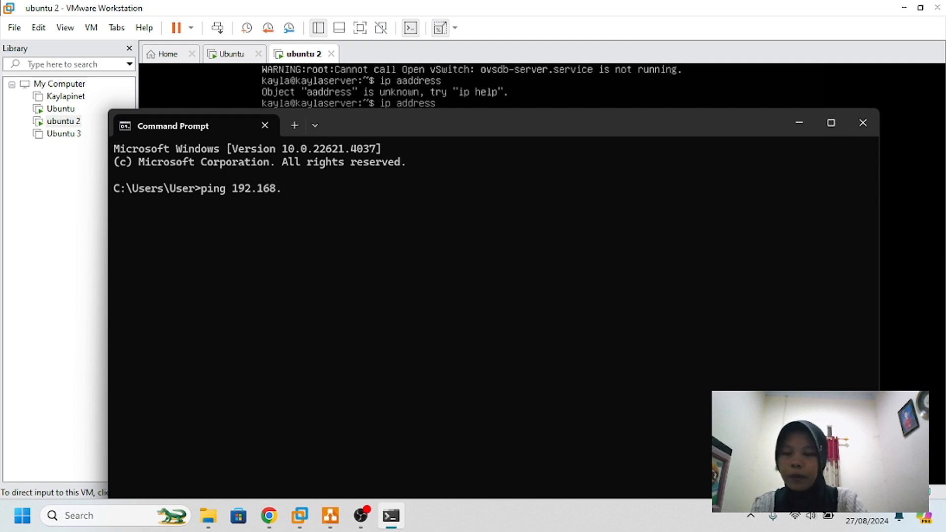
{"action": "type", "text": "232"}
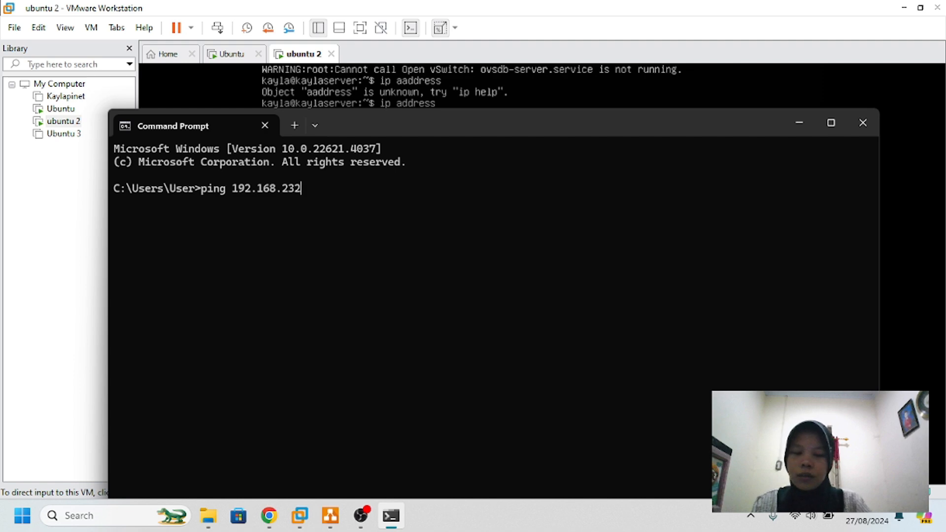
{"action": "type", "text": ".12"}
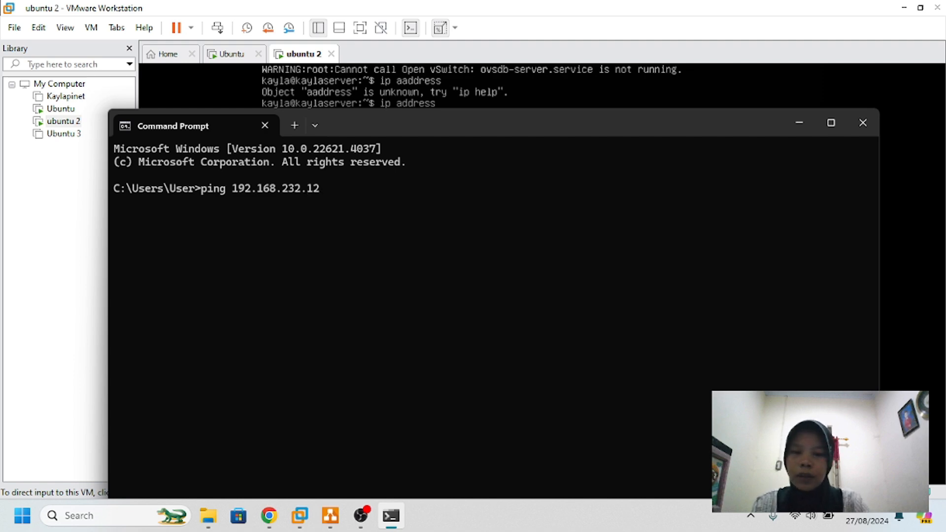
{"action": "type", "text": "8"}
{"action": "key", "text": "Return"}
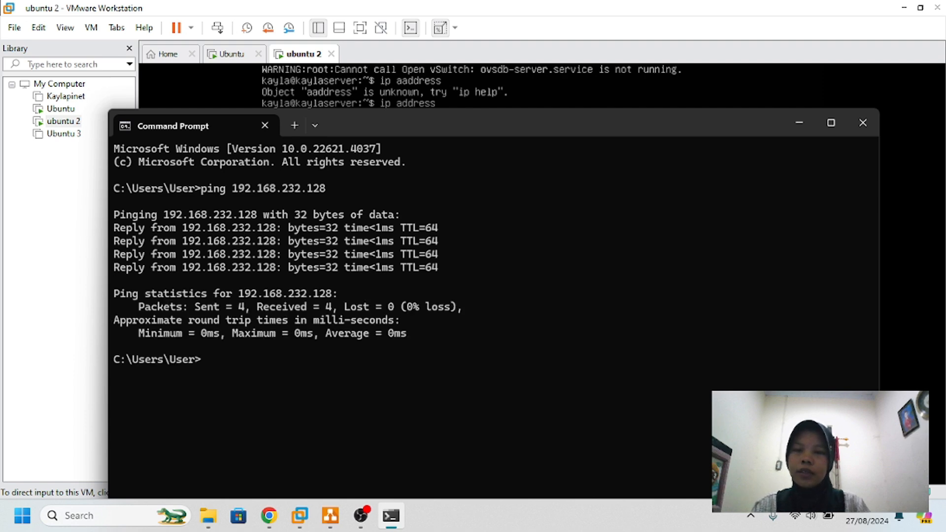
- From the host's Command Prompt, test connectivity to ubuntu 2 by running "ping 192.168.232.130"
{"action": "type", "text": "ping "}
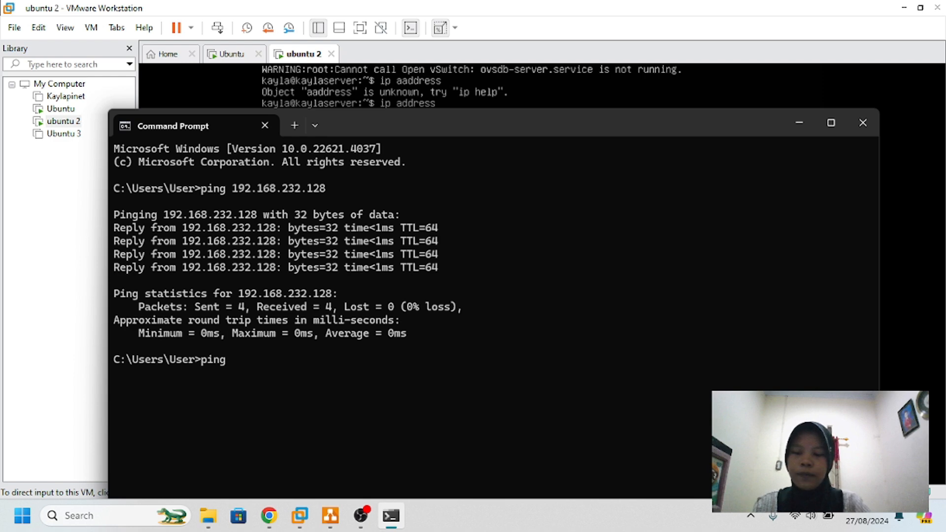
{"action": "type", "text": "192"}
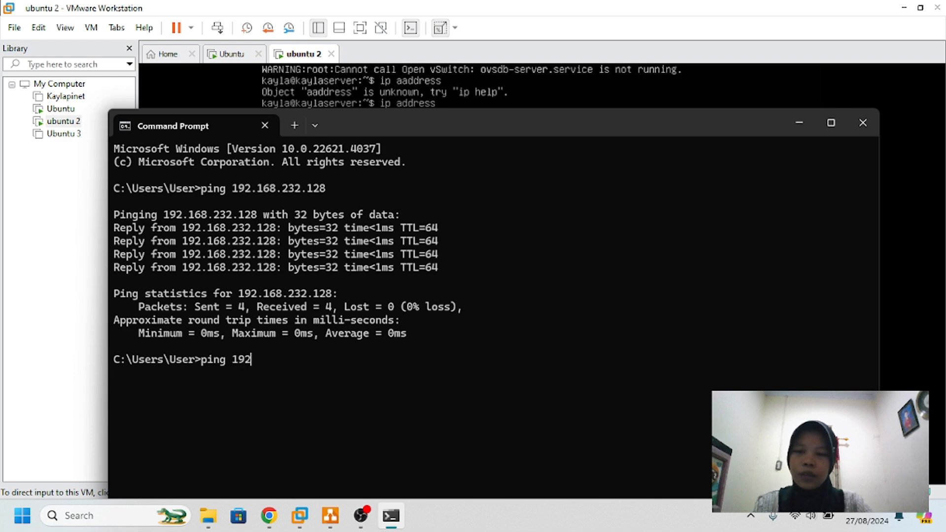
{"action": "type", "text": ".1"}
{"action": "type", "text": "6"}
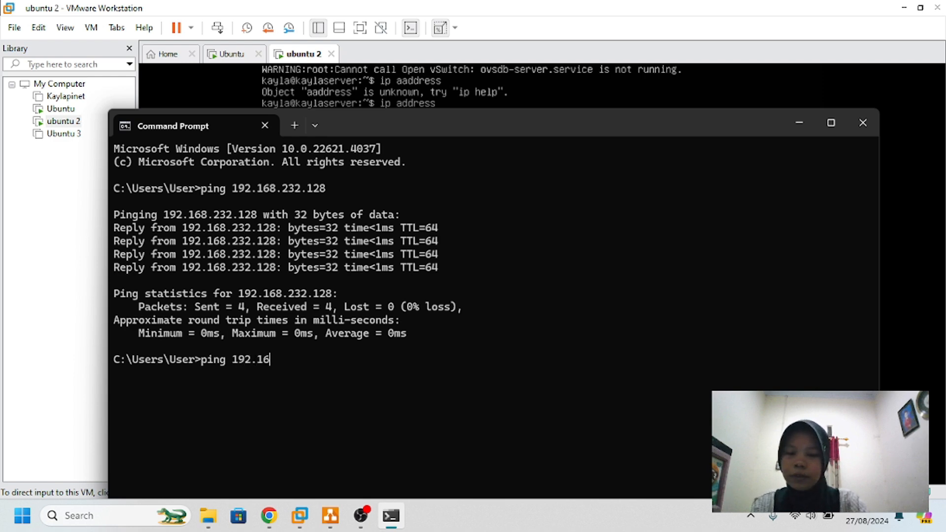
{"action": "type", "text": "8."}
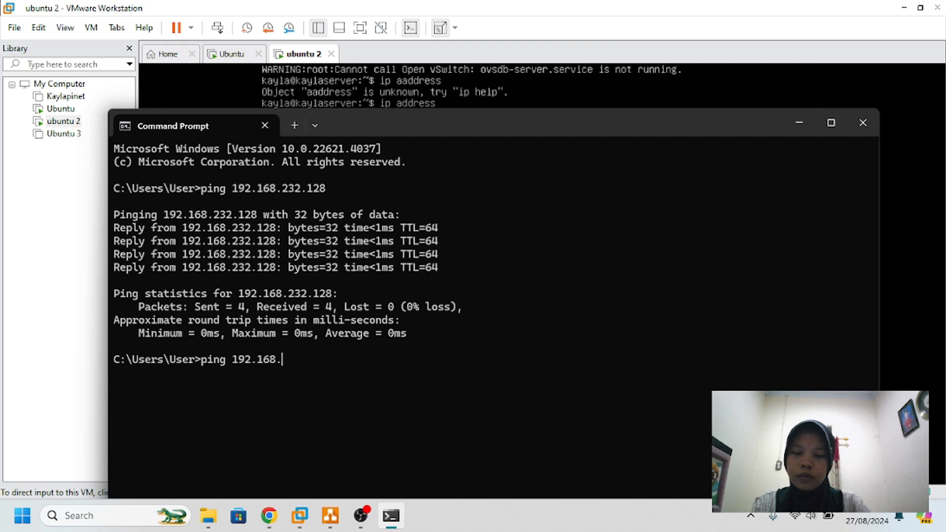
{"action": "type", "text": "232.130"}
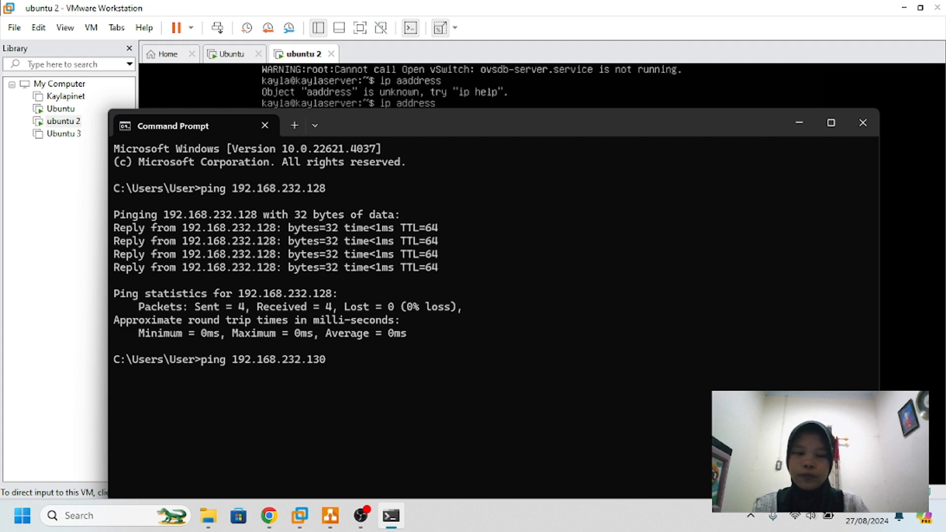
{"action": "key", "text": "Return"}
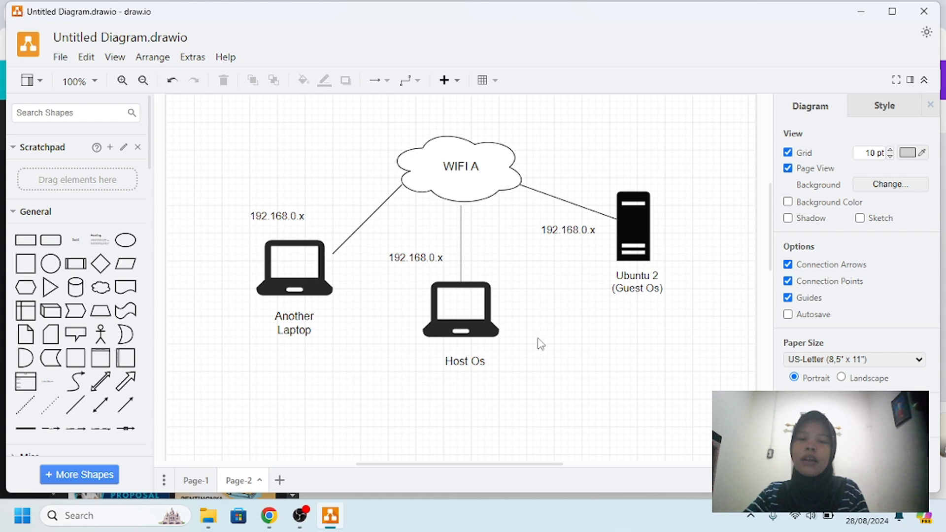
- Check in the Windows quick settings which Wi-Fi network the host is connected to, and return to the network diagram
{"action": "mouse_move", "coordinate": [485, 318]}
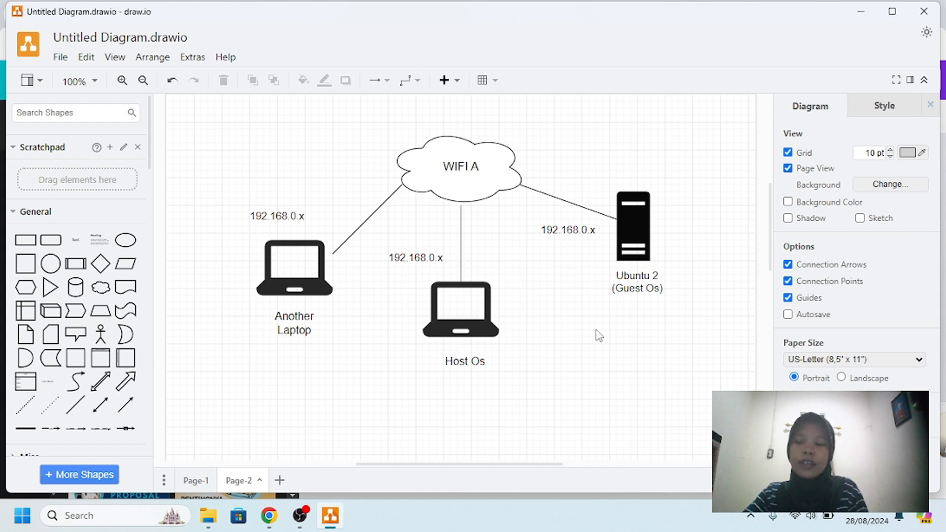
{"action": "left_click", "coordinate": [807, 520]}
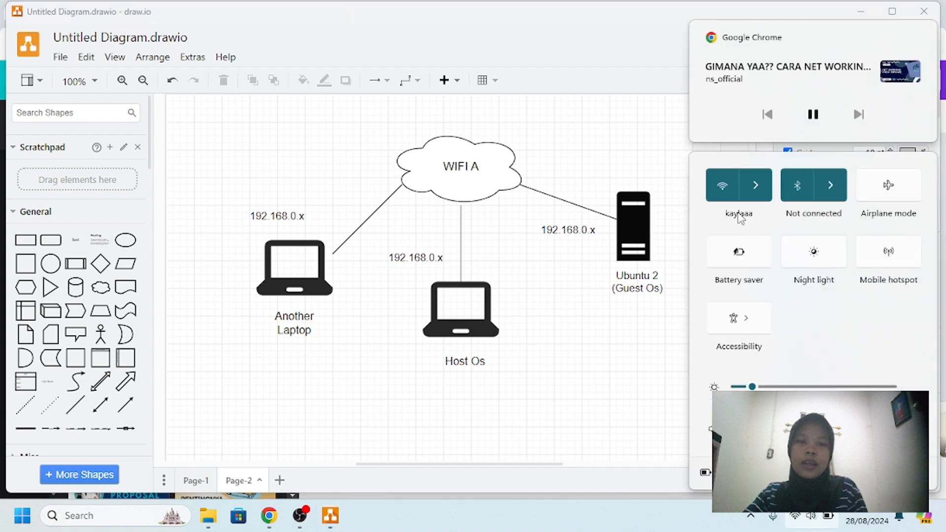
{"action": "left_click", "coordinate": [612, 439]}
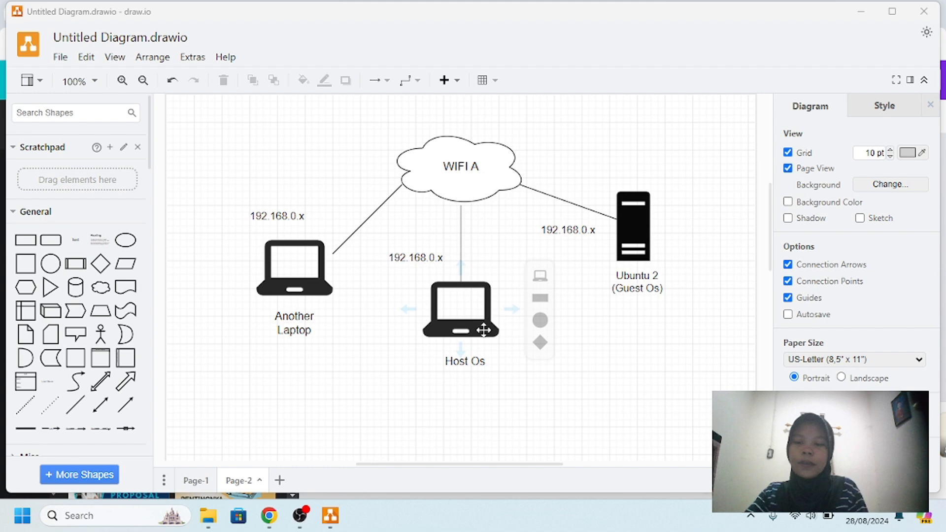
- Open the host's network adapter list from Control Panel, view the Wi-Fi adapter's connection details, and return to the network diagram
{"action": "left_click", "coordinate": [131, 523]}
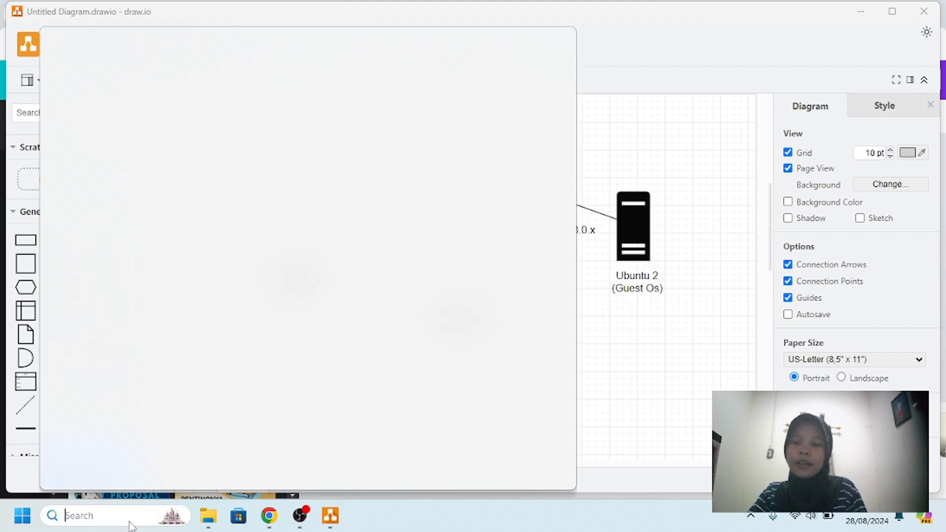
{"action": "left_click", "coordinate": [154, 116]}
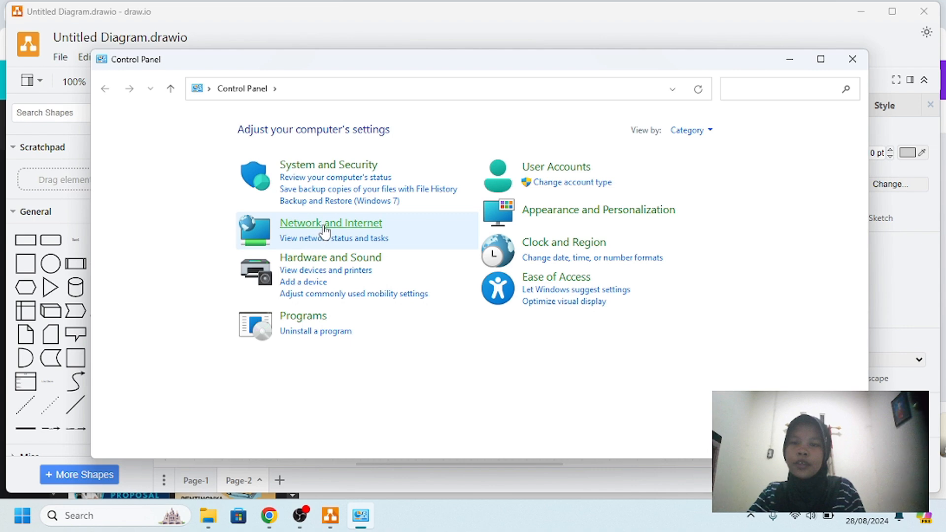
{"action": "left_click", "coordinate": [325, 226]}
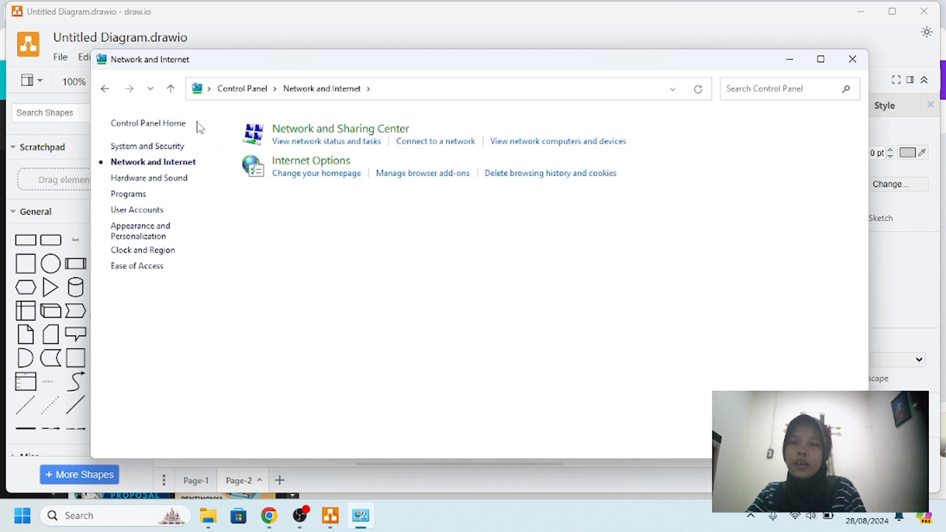
{"action": "left_click", "coordinate": [325, 131]}
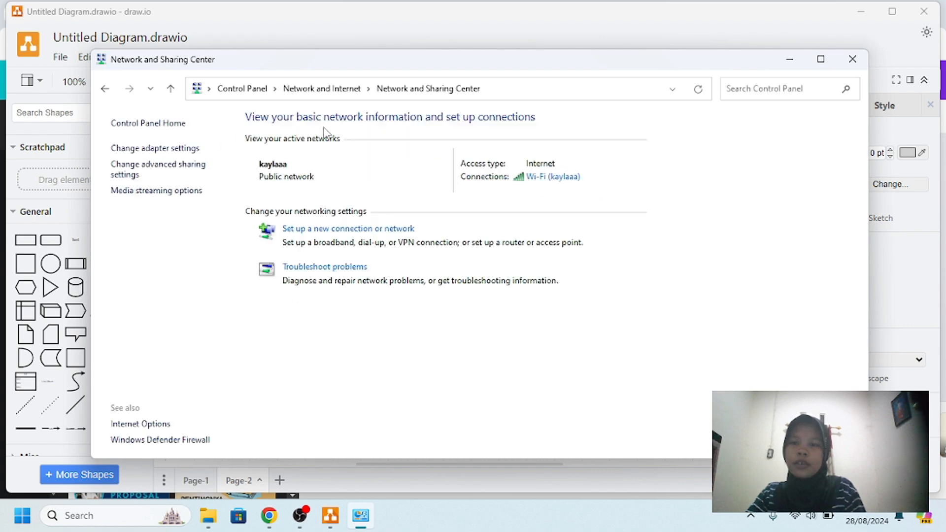
{"action": "left_click", "coordinate": [185, 149]}
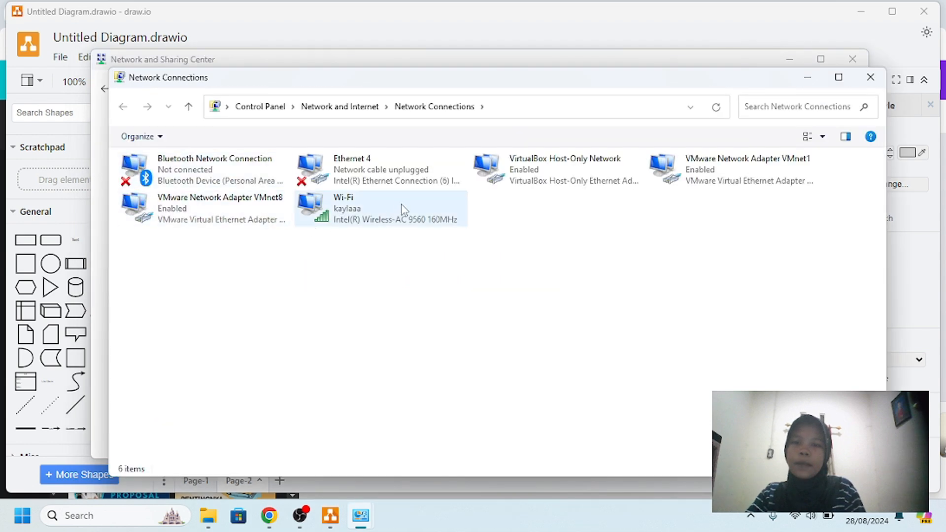
{"action": "double_click", "coordinate": [395, 213]}
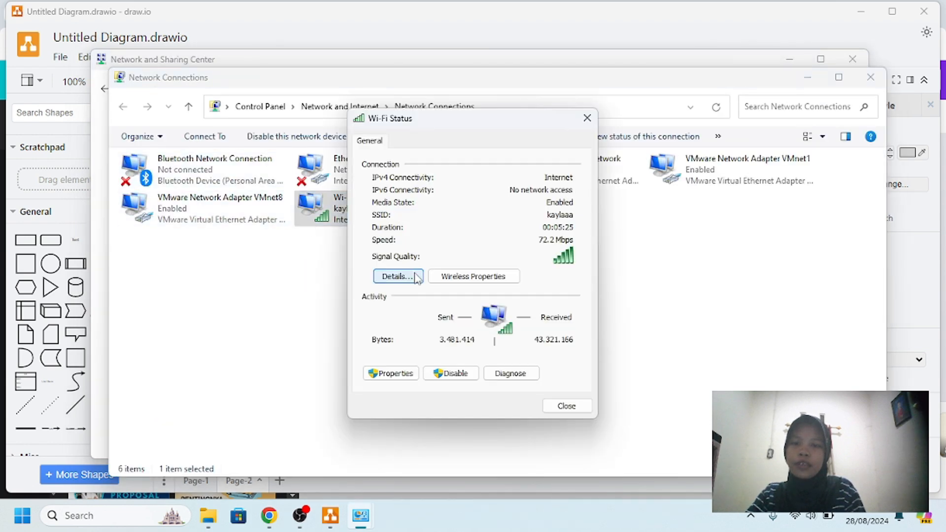
{"action": "left_click", "coordinate": [398, 276]}
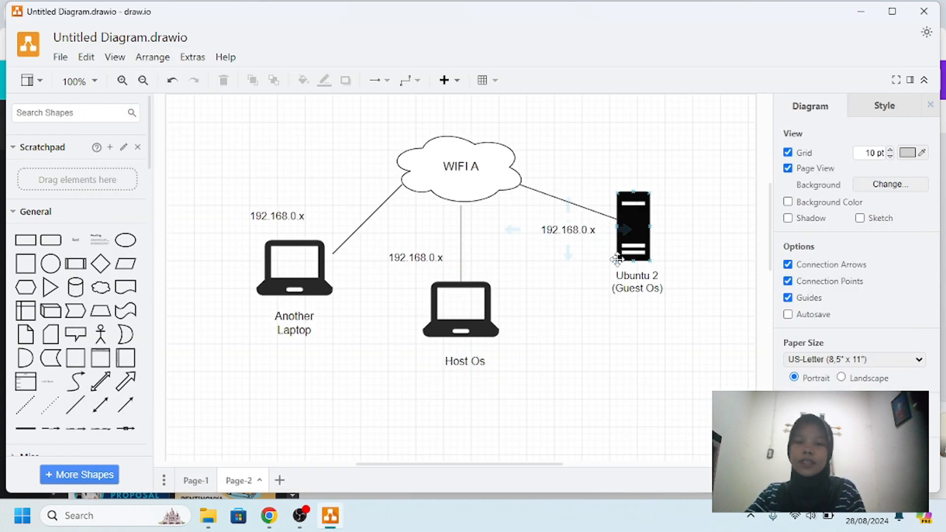
{"action": "left_click", "coordinate": [601, 245]}
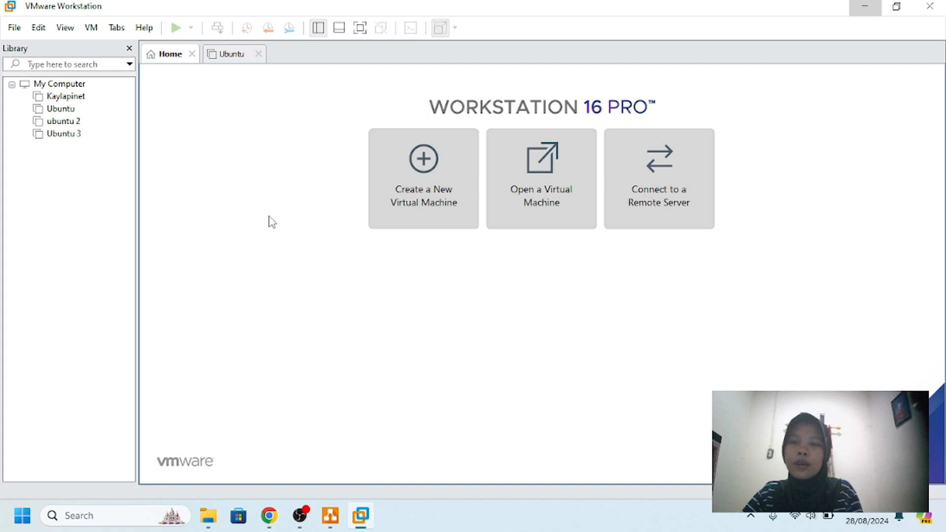
- Review the network connection options of the Ubuntu virtual machine's network adapter in VMware Workstation, and close the settings without changes
{"action": "left_click", "coordinate": [59, 113]}
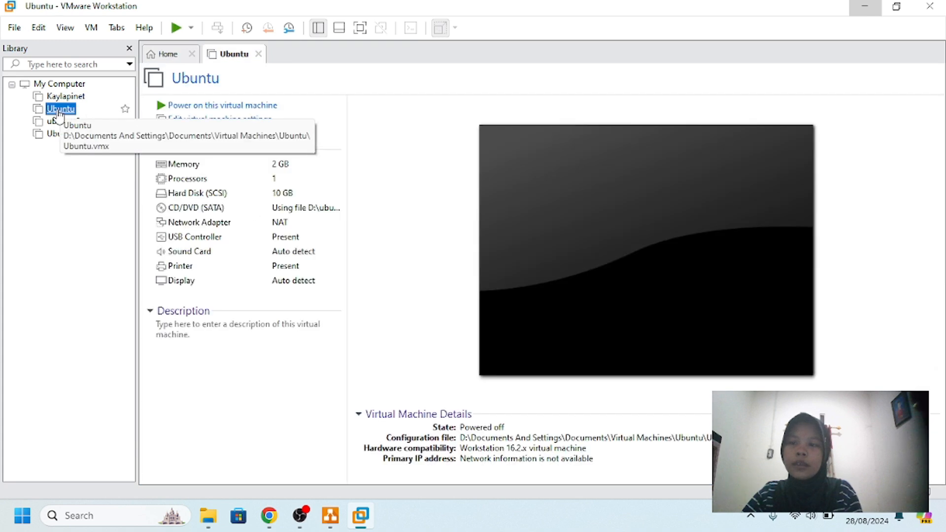
{"action": "left_click", "coordinate": [249, 224]}
{"action": "double_click", "coordinate": [249, 222]}
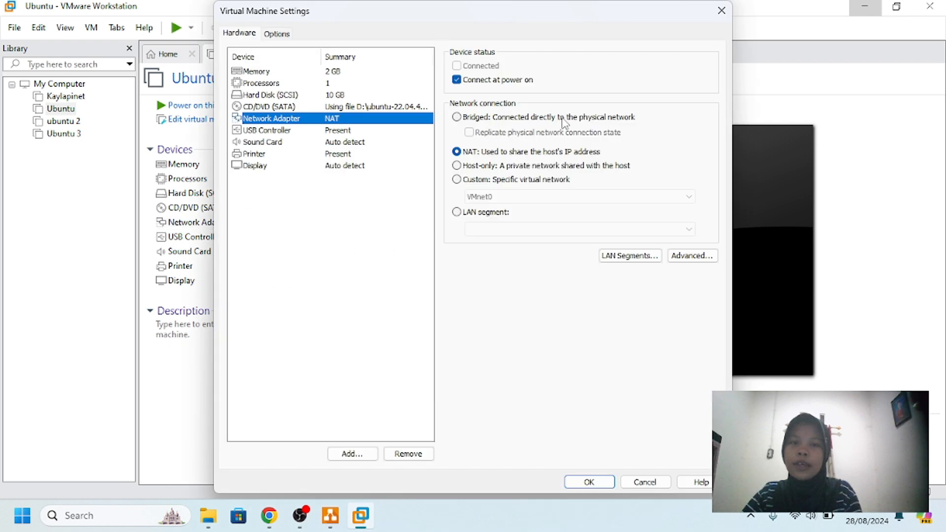
{"action": "left_click", "coordinate": [721, 11]}
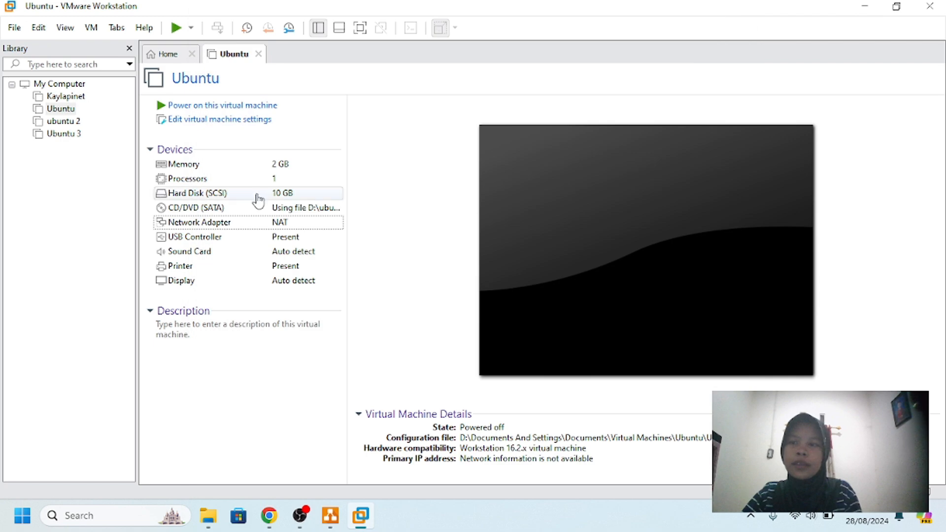
- In the Virtual Network Editor, unlock the settings with administrator rights, bridge VMnet0 to Intel(R) Wireless-AC 9560 160MHz, and apply the change
{"action": "left_click", "coordinate": [39, 28]}
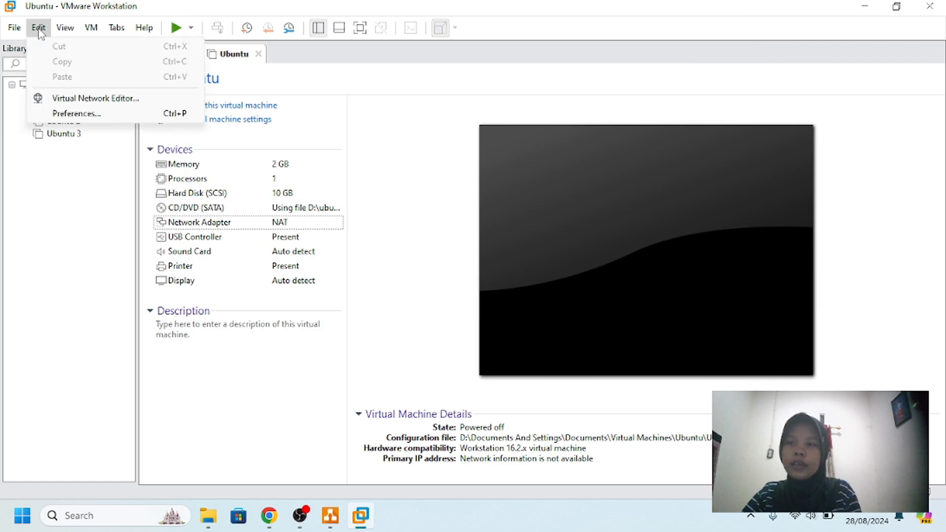
{"action": "left_click", "coordinate": [101, 100]}
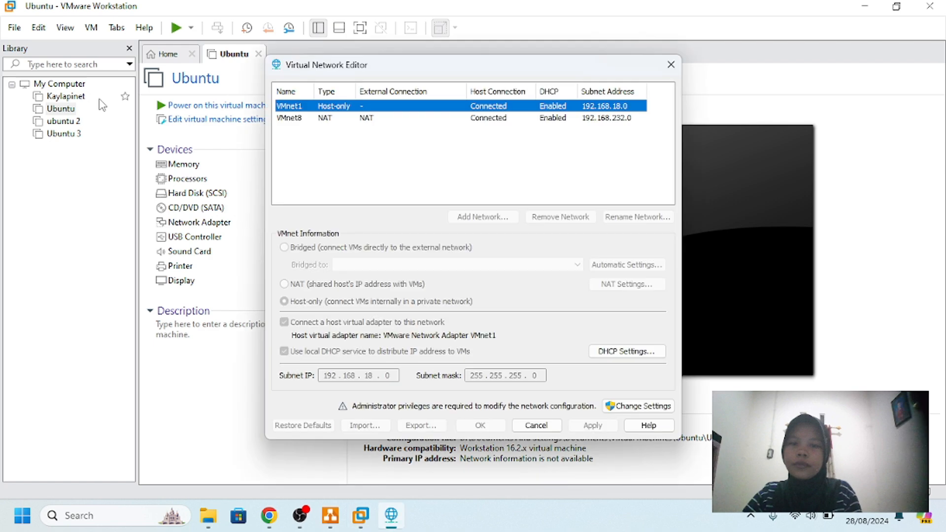
{"action": "left_click", "coordinate": [645, 406]}
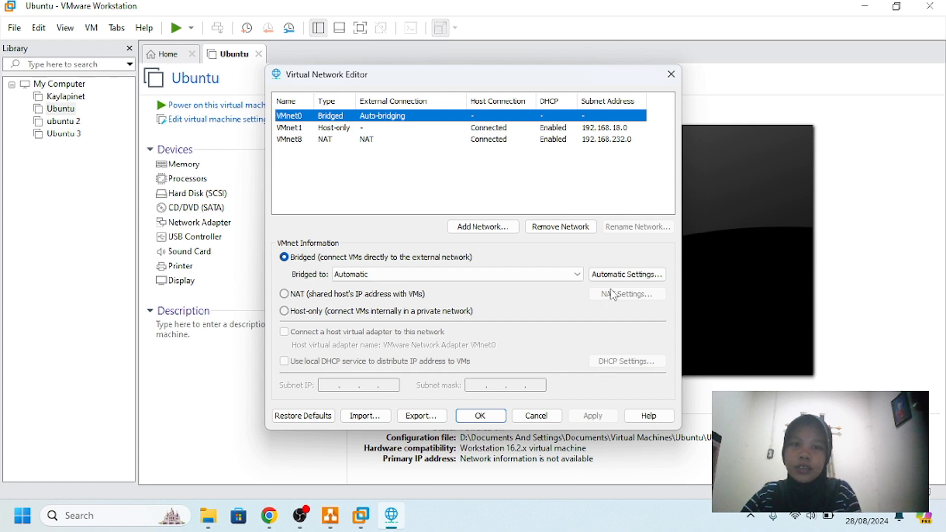
{"action": "left_click", "coordinate": [577, 274]}
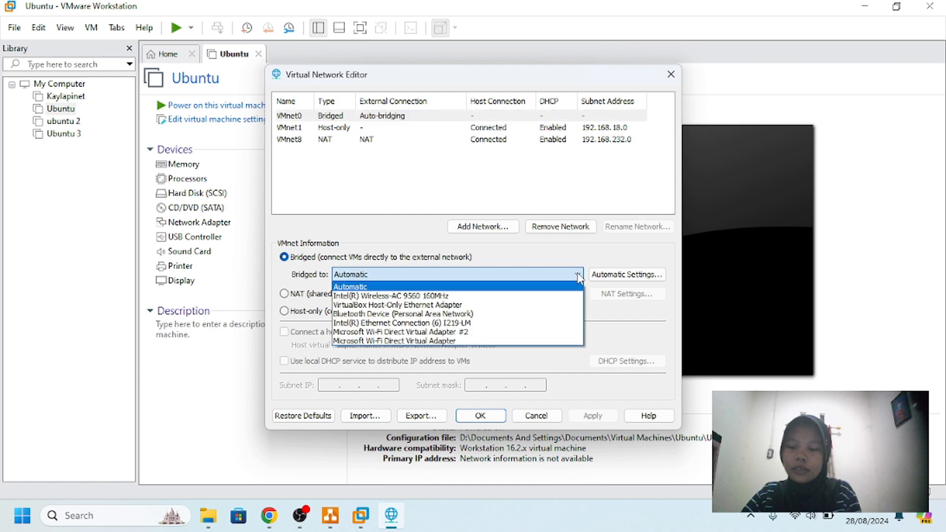
{"action": "left_click", "coordinate": [491, 298]}
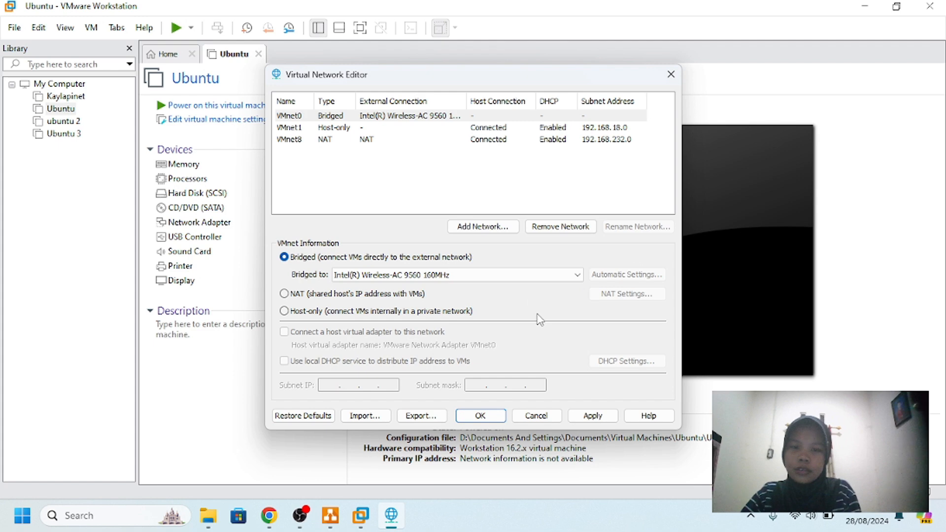
{"action": "left_click", "coordinate": [595, 416]}
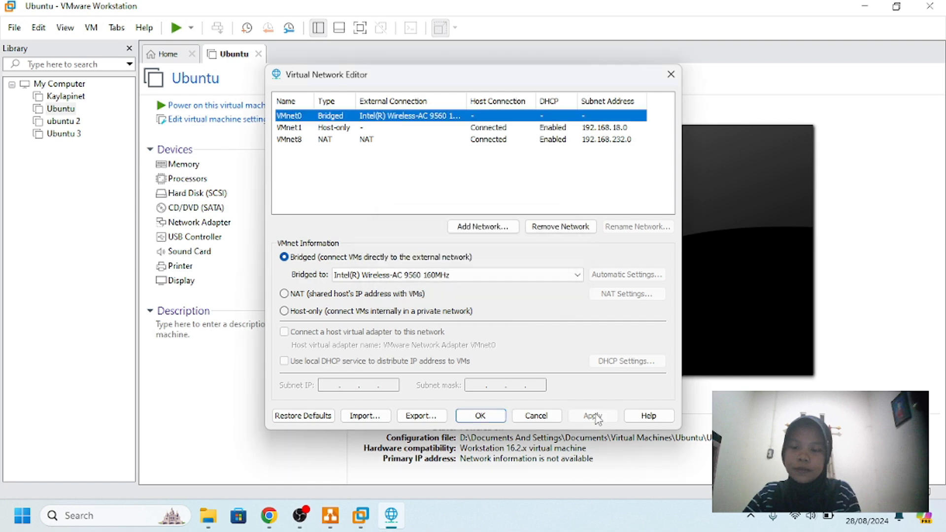
{"action": "left_click", "coordinate": [486, 421]}
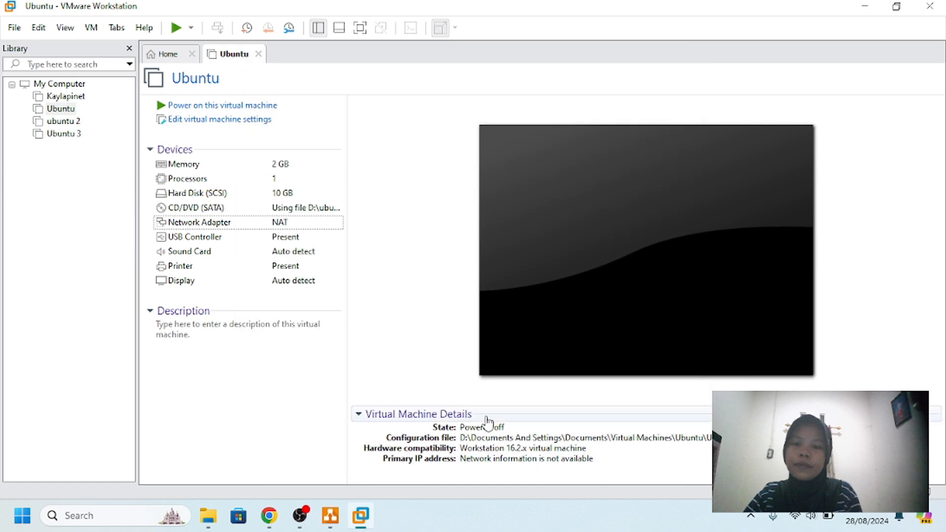
- Set the Ubuntu virtual machine's network adapter to Bridged and save the virtual machine settings
{"action": "left_click", "coordinate": [61, 110]}
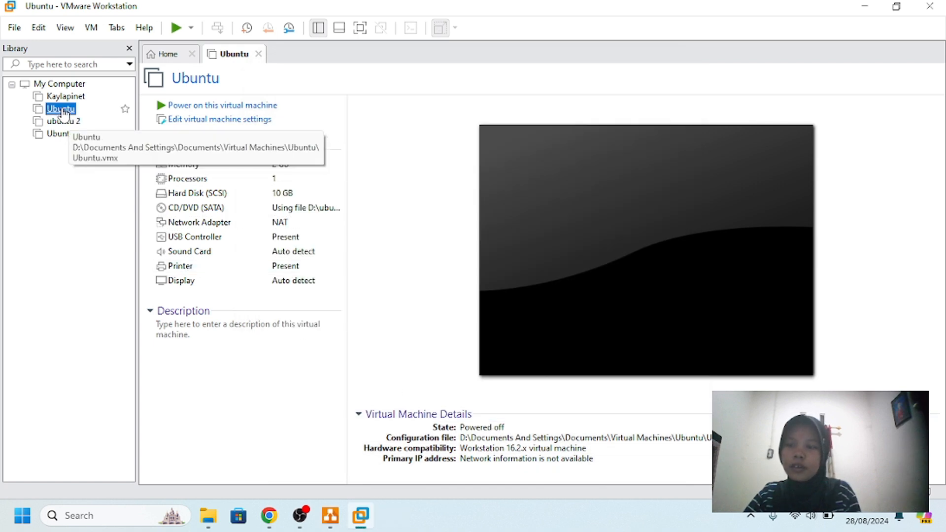
{"action": "right_click", "coordinate": [62, 113]}
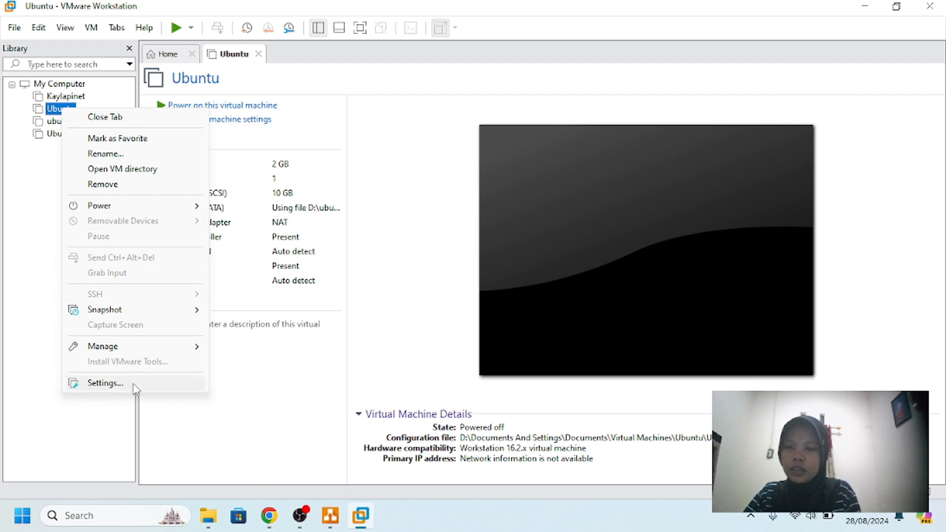
{"action": "left_click", "coordinate": [105, 382]}
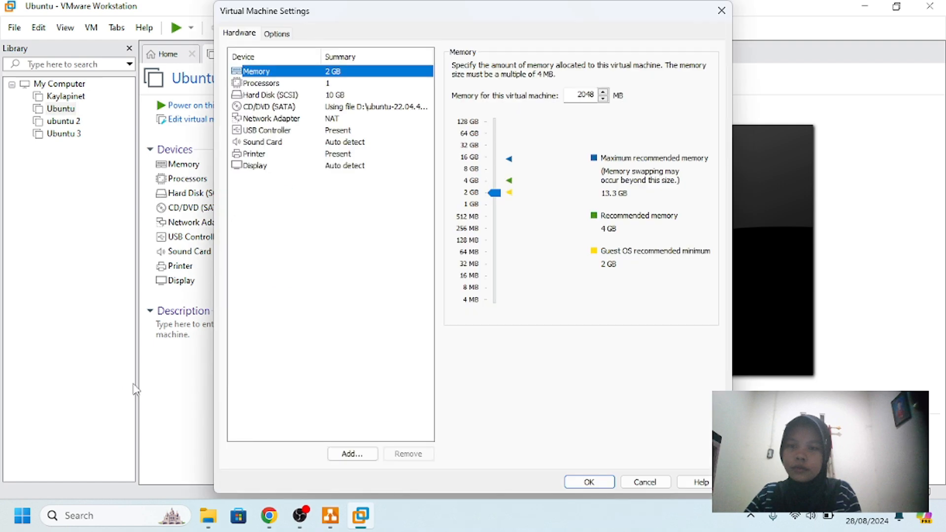
{"action": "left_click", "coordinate": [328, 120]}
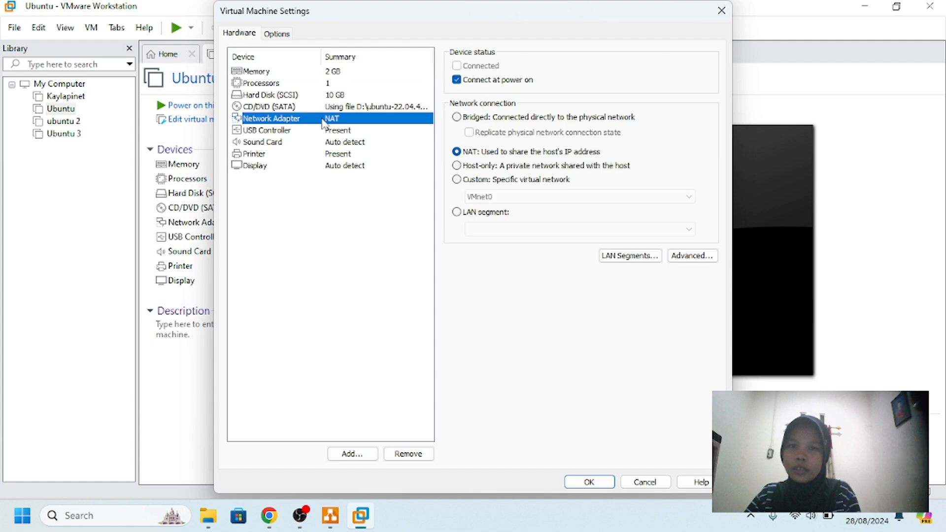
{"action": "left_click", "coordinate": [457, 117]}
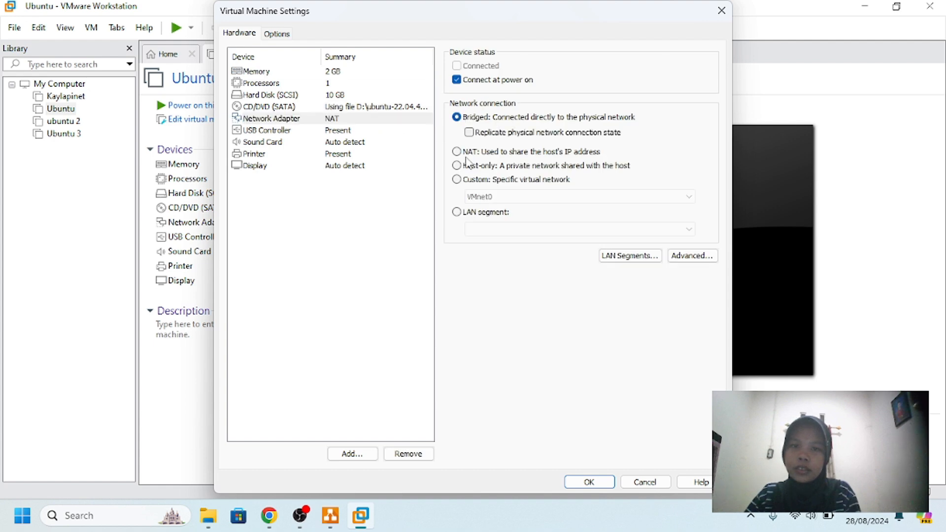
{"action": "left_click", "coordinate": [589, 482]}
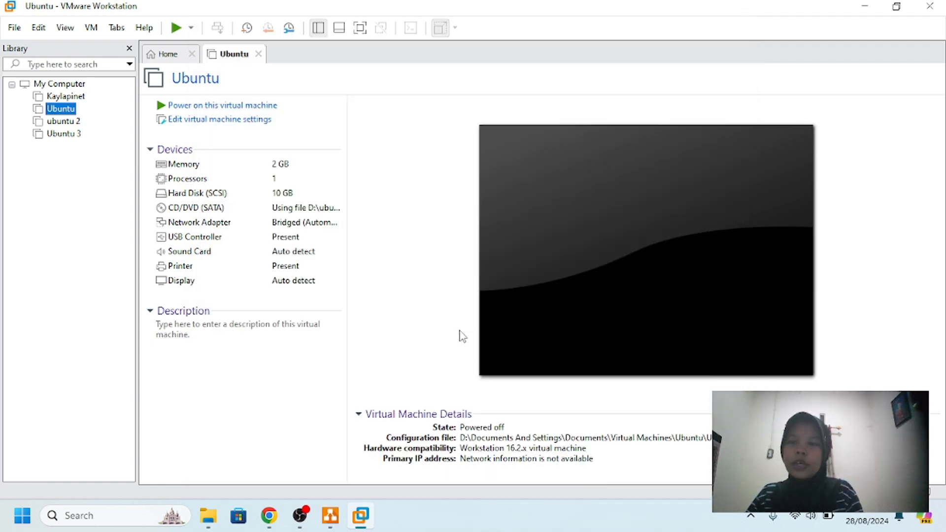
- Power on the Ubuntu virtual machine and release its DHCP lease with "sudo dhclient -r ens33", entering the account password for sudo
{"action": "left_click", "coordinate": [249, 108]}
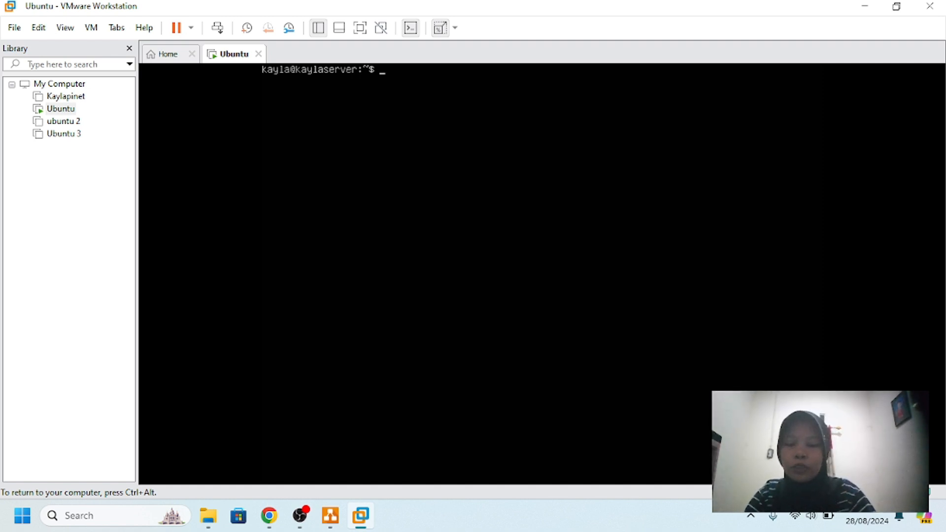
{"action": "type", "text": "sudo "}
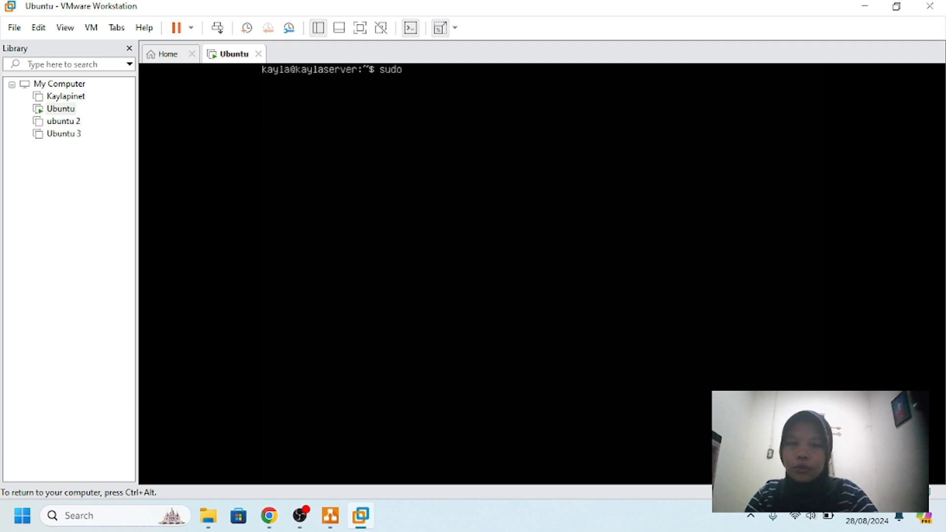
{"action": "type", "text": "d"}
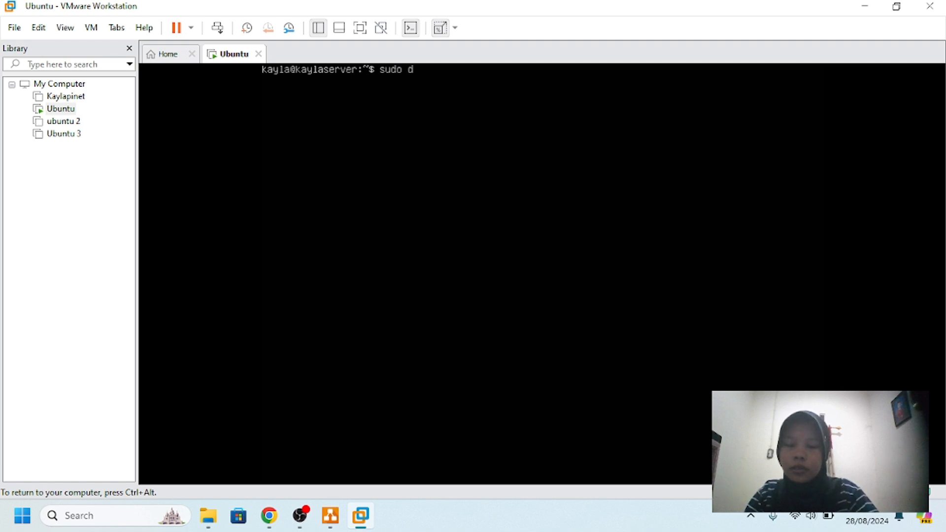
{"action": "type", "text": "hclien"}
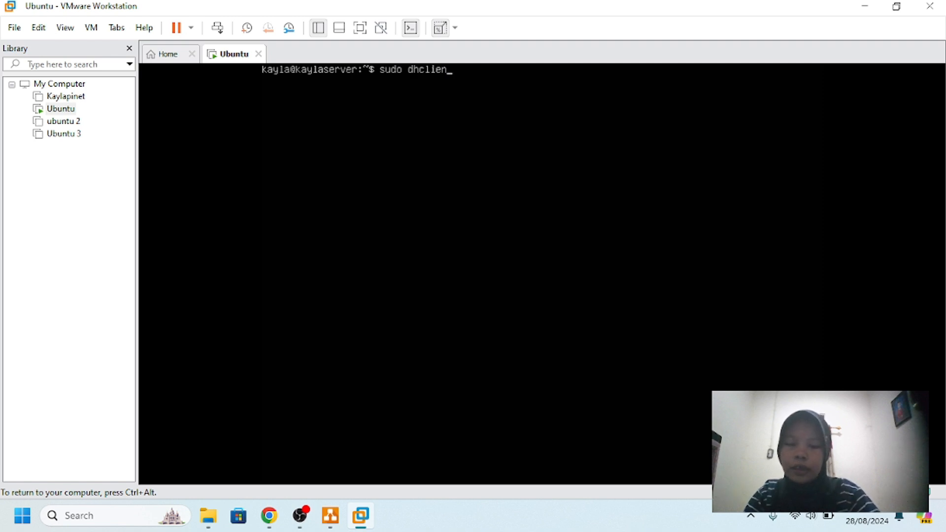
{"action": "type", "text": "t"}
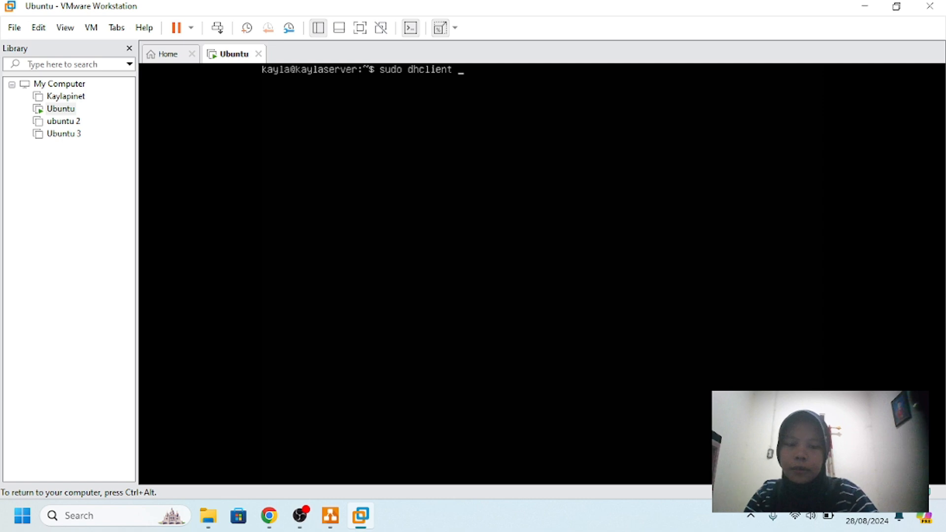
{"action": "type", "text": " -r"}
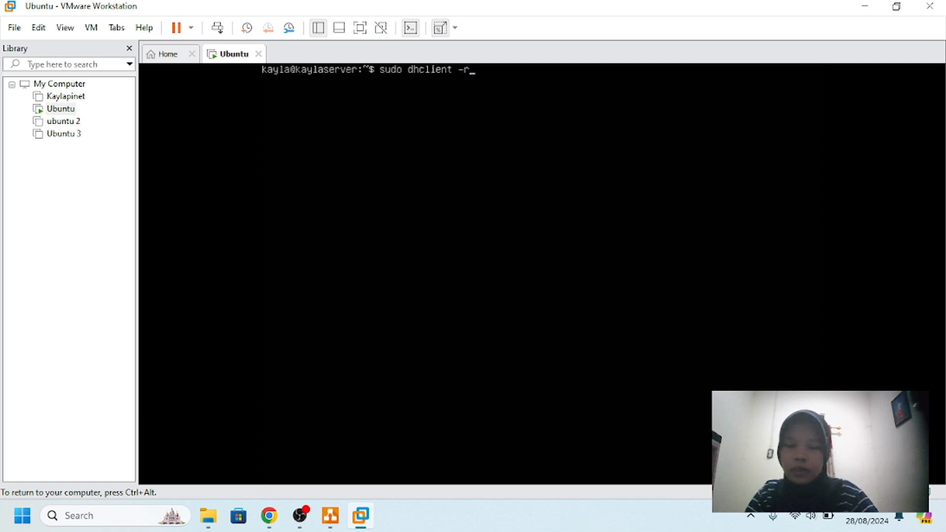
{"action": "type", "text": " ens33"}
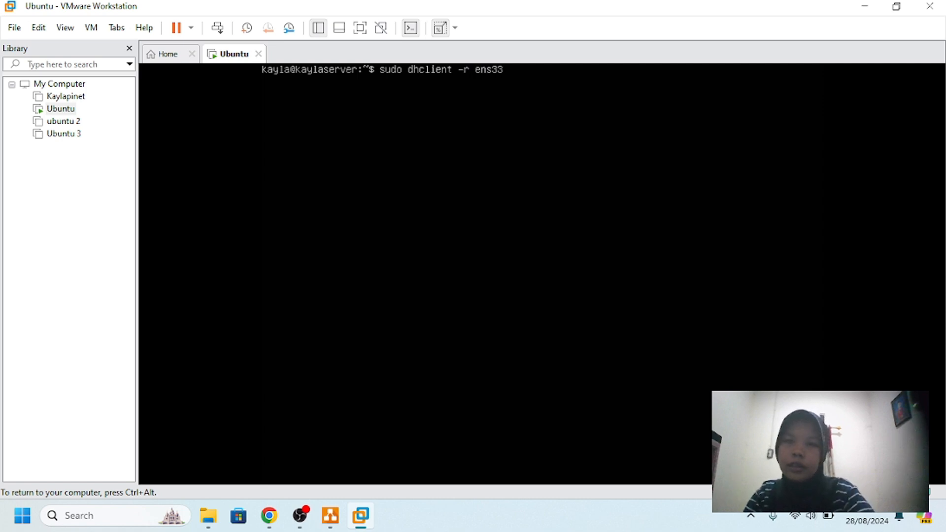
{"action": "key", "text": "Return"}
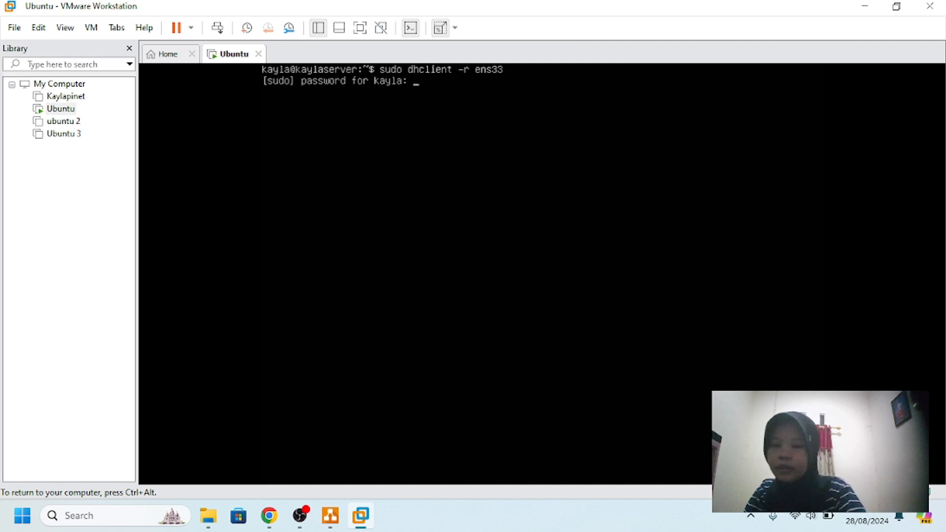
{"action": "key", "text": "Return"}
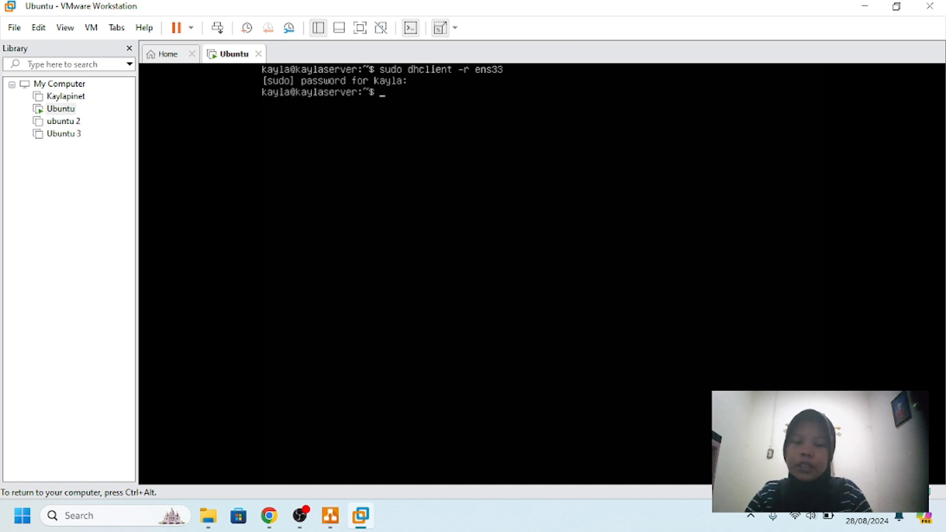
- Request a new DHCP lease for the guest's network interface with "sudo dhclient ens33"
{"action": "type", "text": "suddo"}
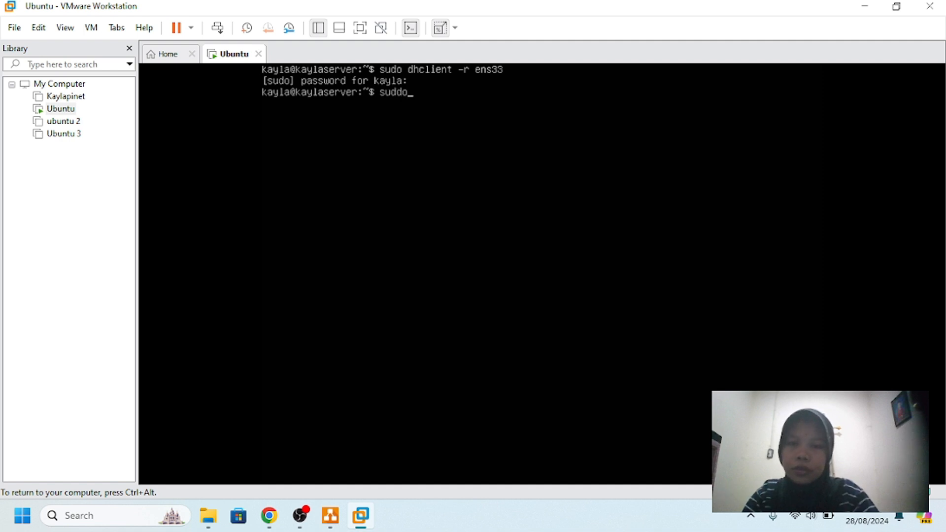
{"action": "key", "text": "BackSpace"}
{"action": "key", "text": "BackSpace"}
{"action": "type", "text": "o dh"}
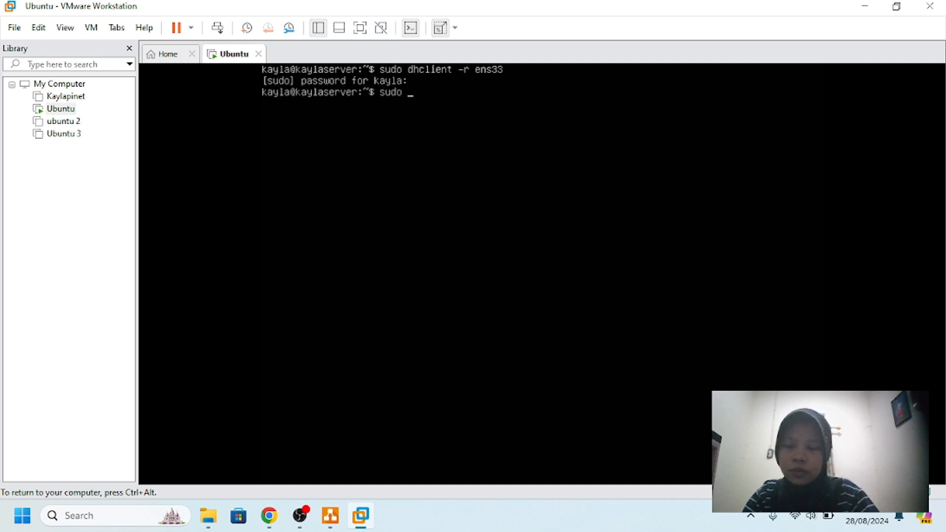
{"action": "type", "text": "client"}
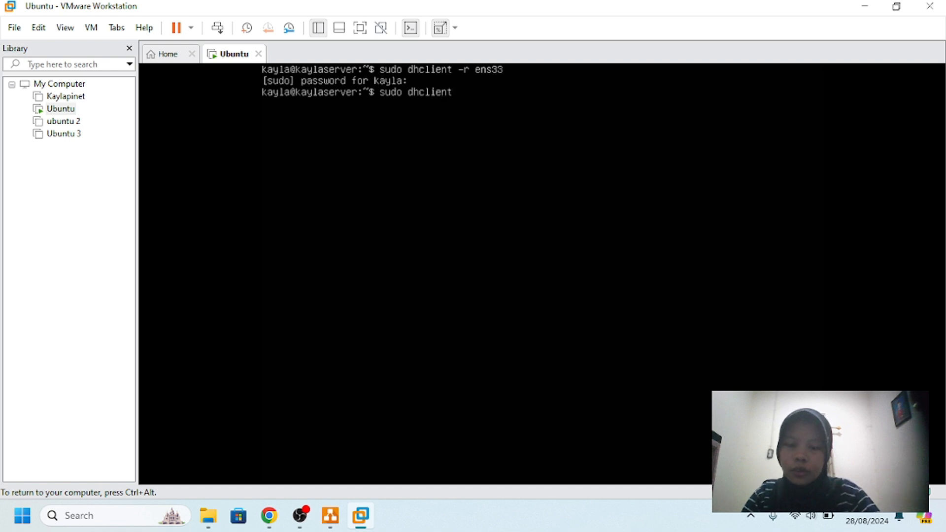
{"action": "type", "text": " ens33"}
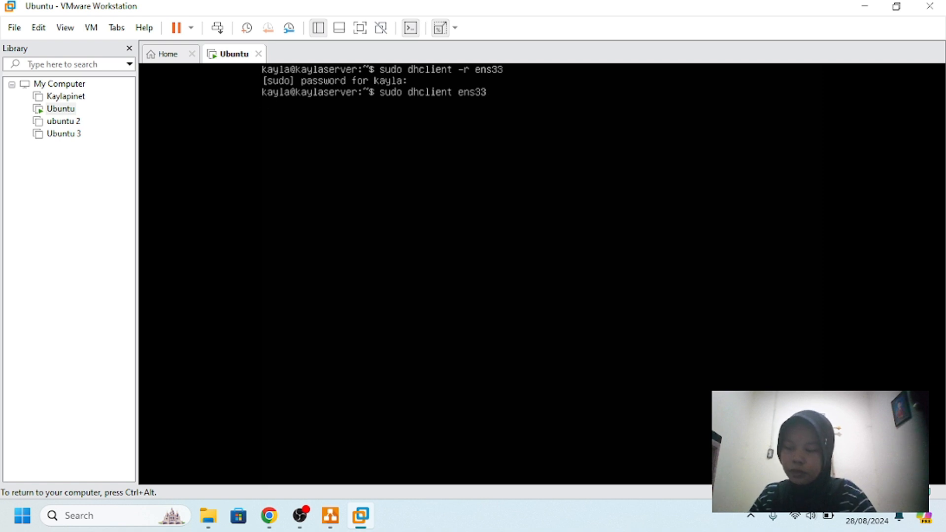
{"action": "key", "text": "Return"}
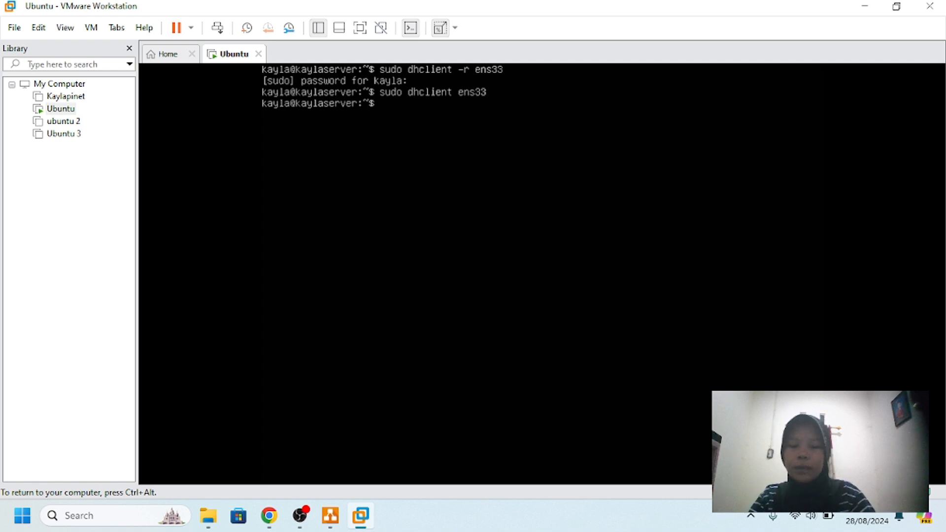
- List the Ubuntu guest's network interfaces and addresses with "ip address"
{"action": "type", "text": "i"}
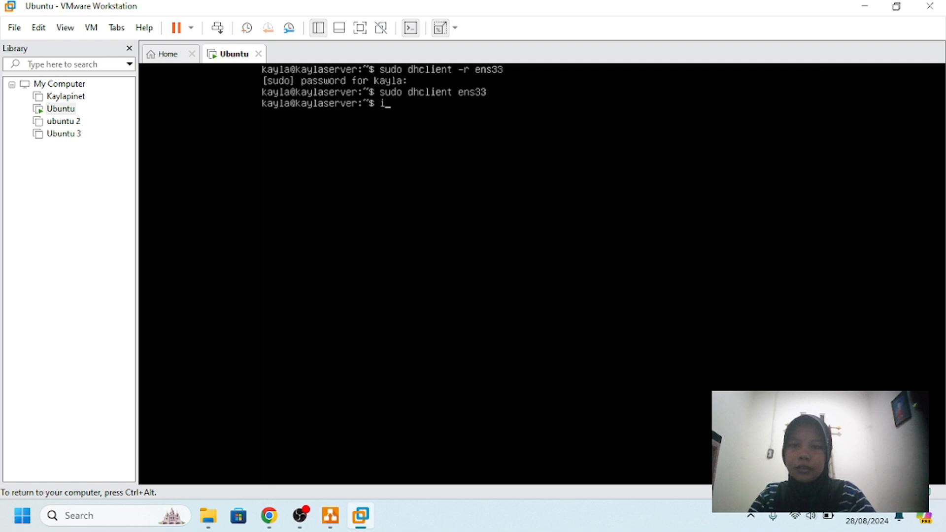
{"action": "type", "text": "p address"}
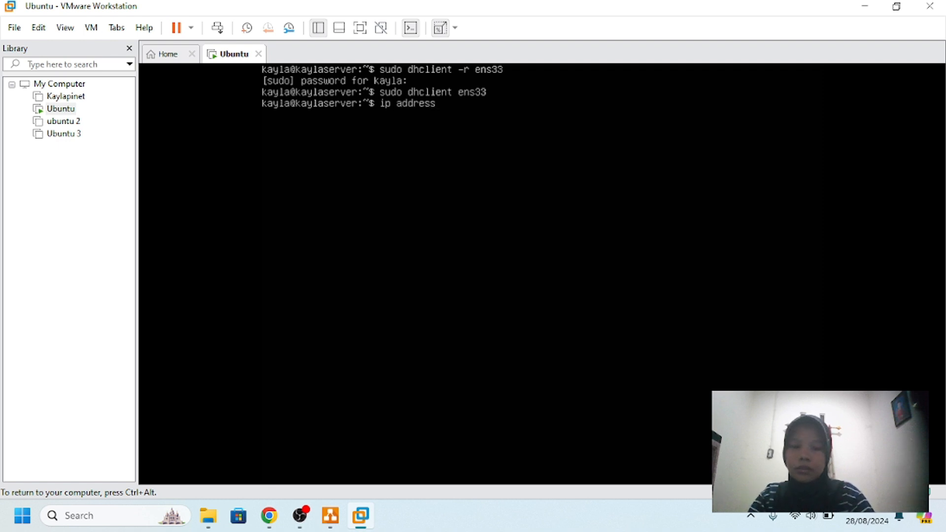
{"action": "key", "text": "Return"}
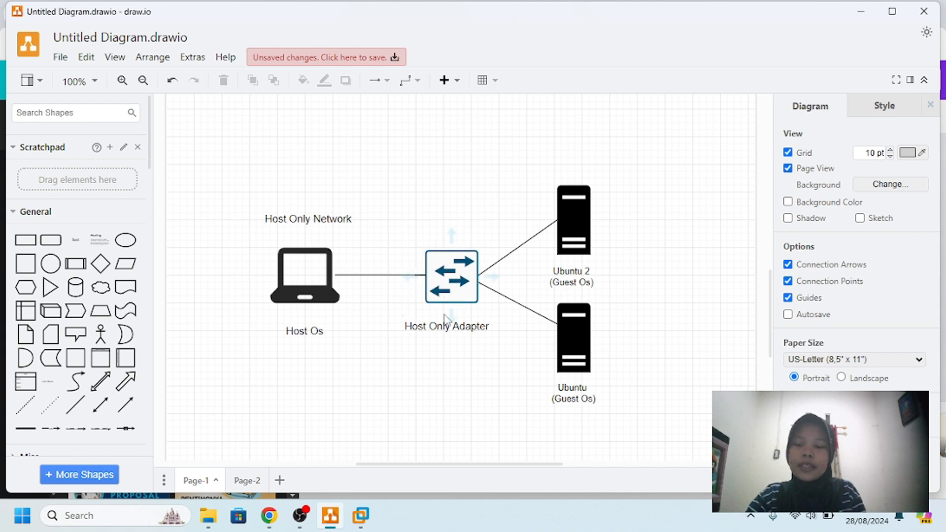
{"action": "left_click", "coordinate": [426, 335]}
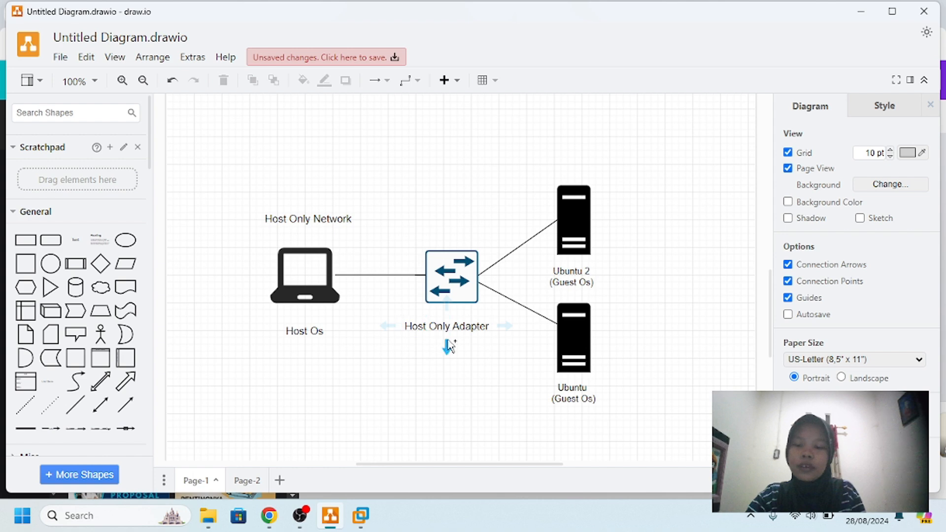
{"action": "left_click", "coordinate": [471, 335]}
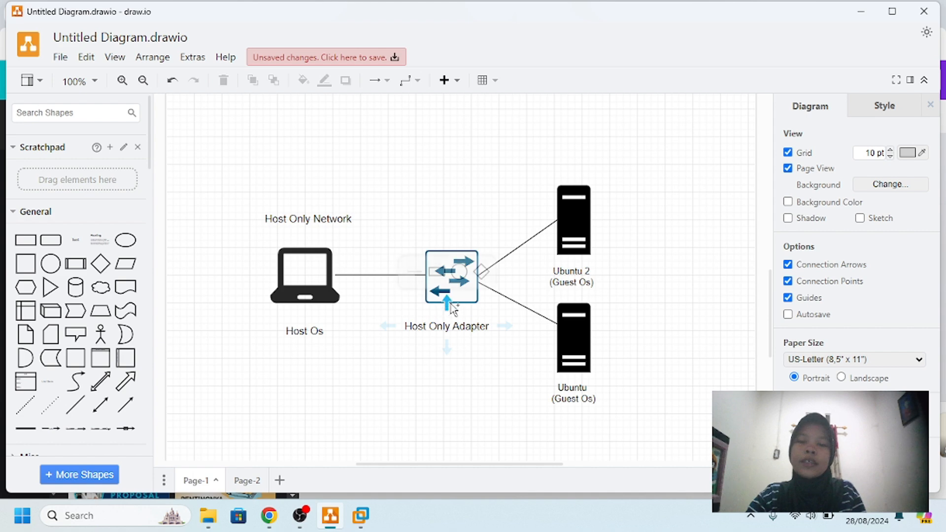
{"action": "left_click", "coordinate": [444, 334]}
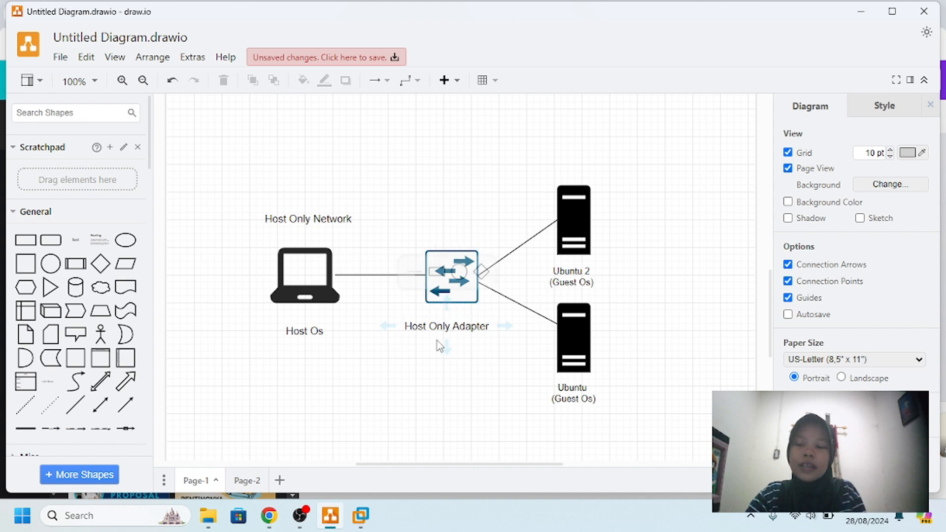
{"action": "left_click", "coordinate": [422, 335]}
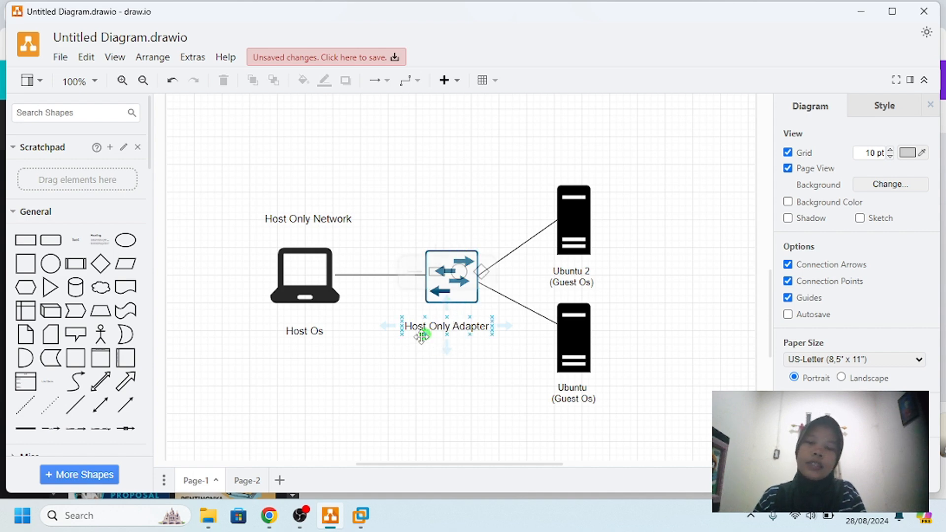
- Open the host's network adapter list from Control Panel and view the connection status of VMware Network Adapter VMnet1
{"action": "left_click", "coordinate": [132, 515]}
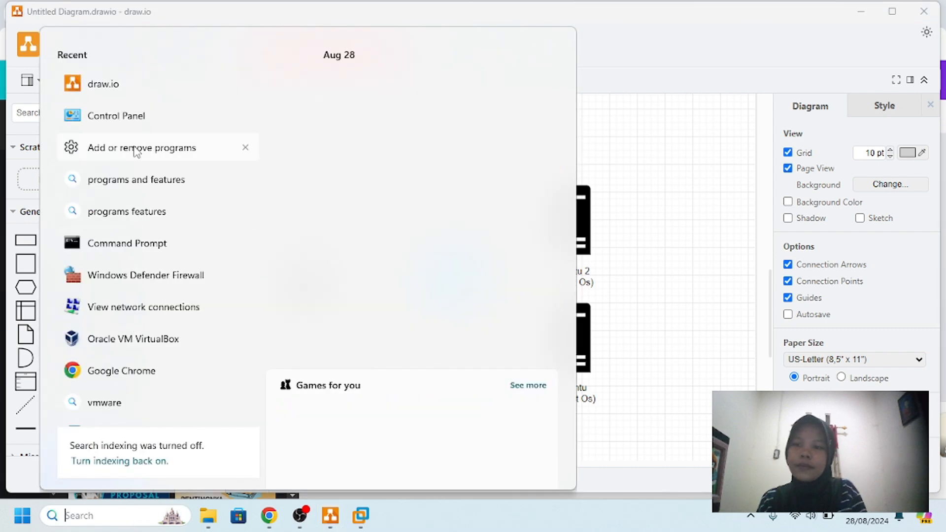
{"action": "left_click", "coordinate": [147, 118]}
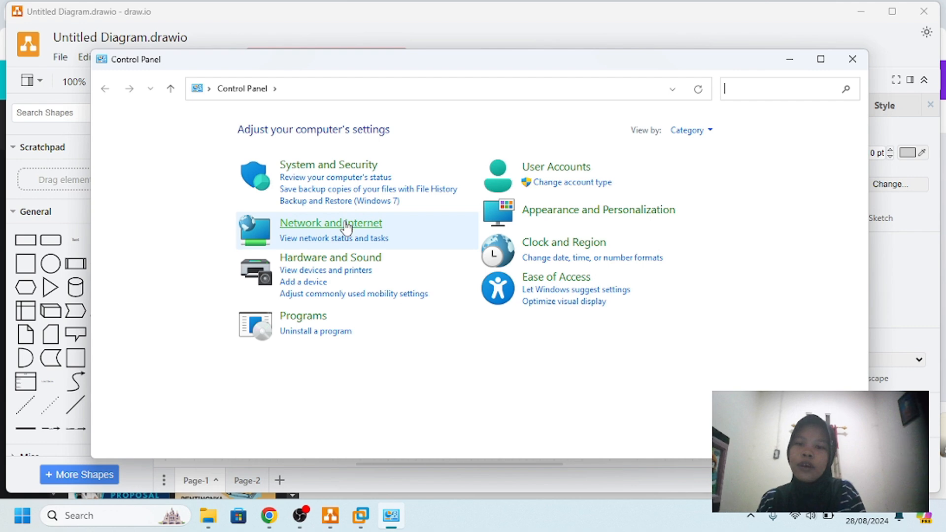
{"action": "left_click", "coordinate": [346, 227]}
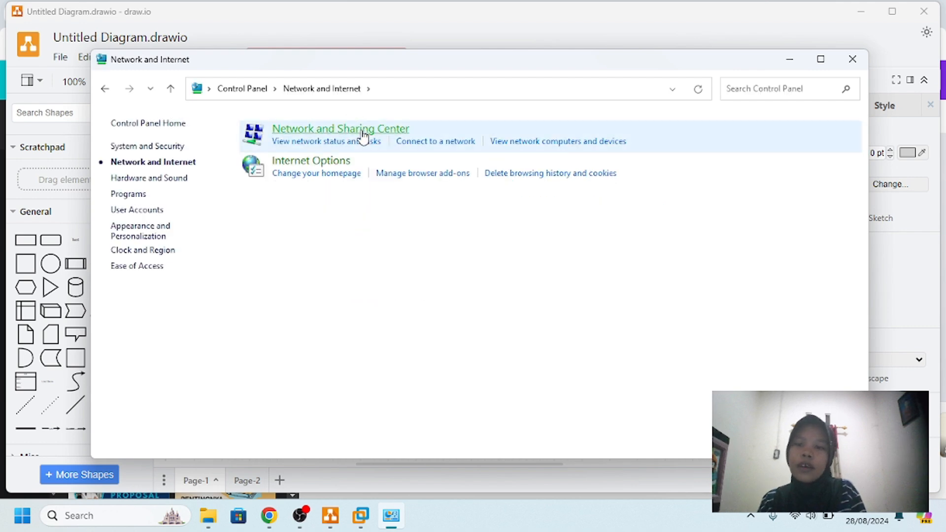
{"action": "left_click", "coordinate": [363, 131]}
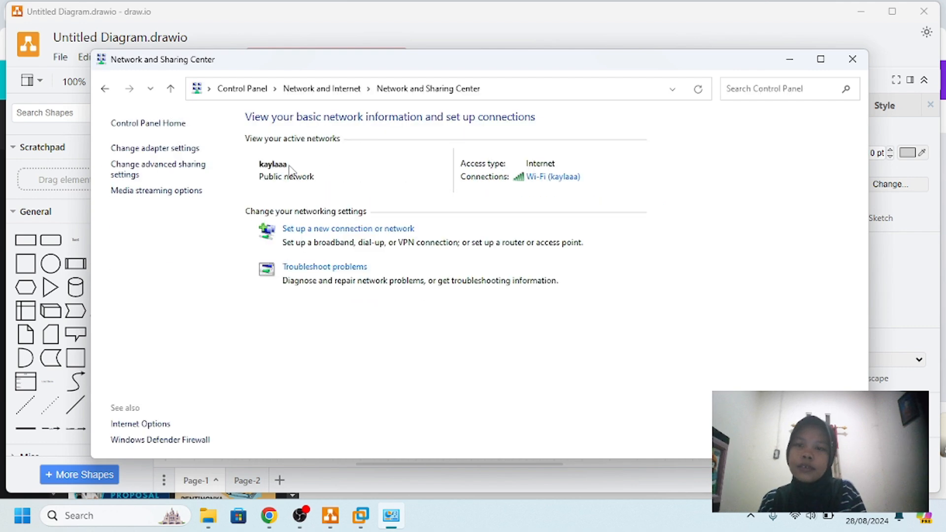
{"action": "left_click", "coordinate": [187, 148]}
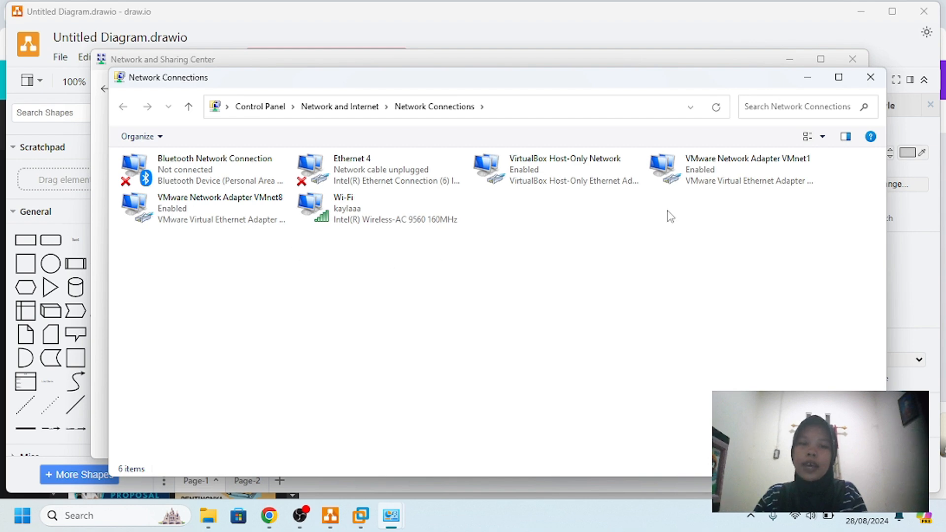
{"action": "left_click", "coordinate": [767, 166]}
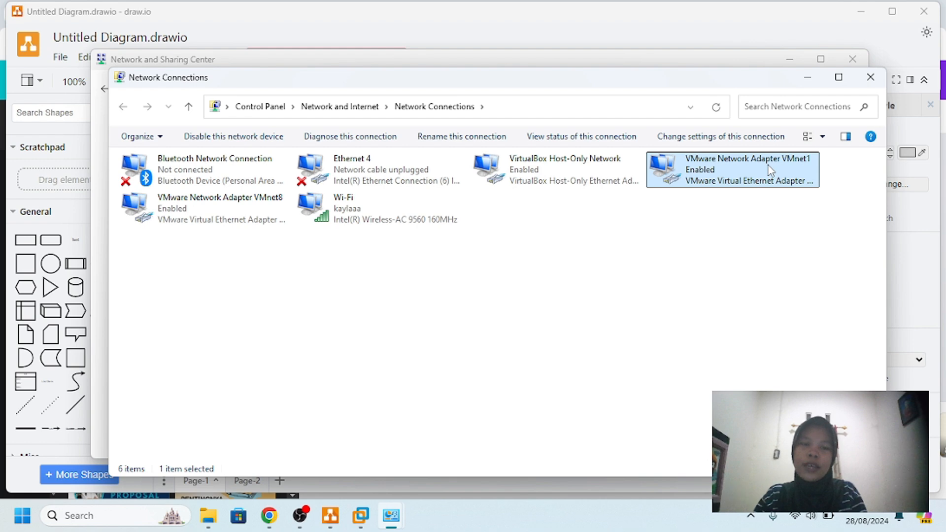
{"action": "double_click", "coordinate": [768, 166]}
{"action": "left_click", "coordinate": [398, 250]}
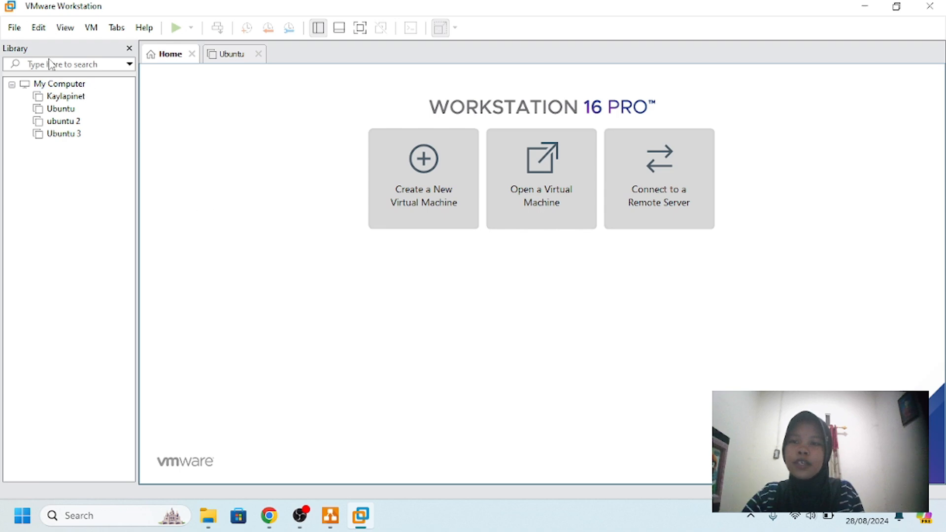
- View the host-only VMnet1 configuration in the Virtual Network Editor, closing it without making changes
{"action": "left_click", "coordinate": [39, 28]}
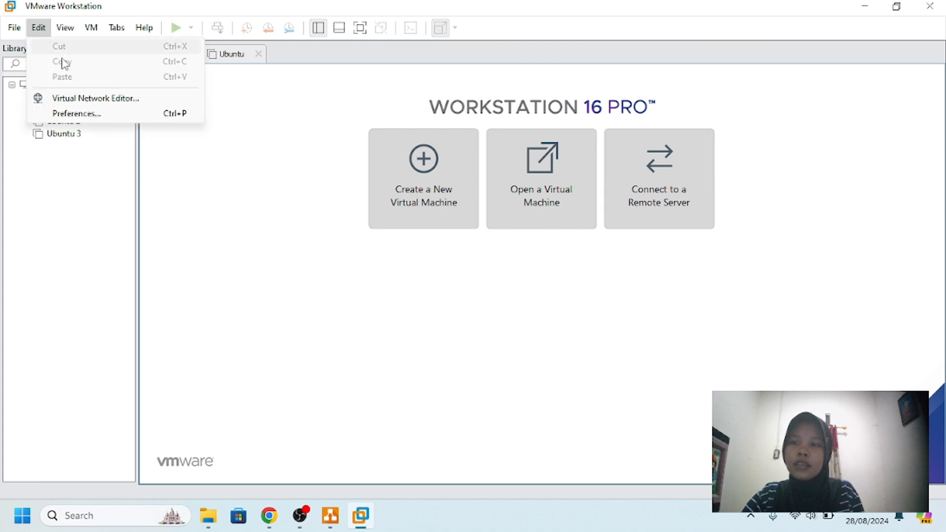
{"action": "left_click", "coordinate": [109, 99]}
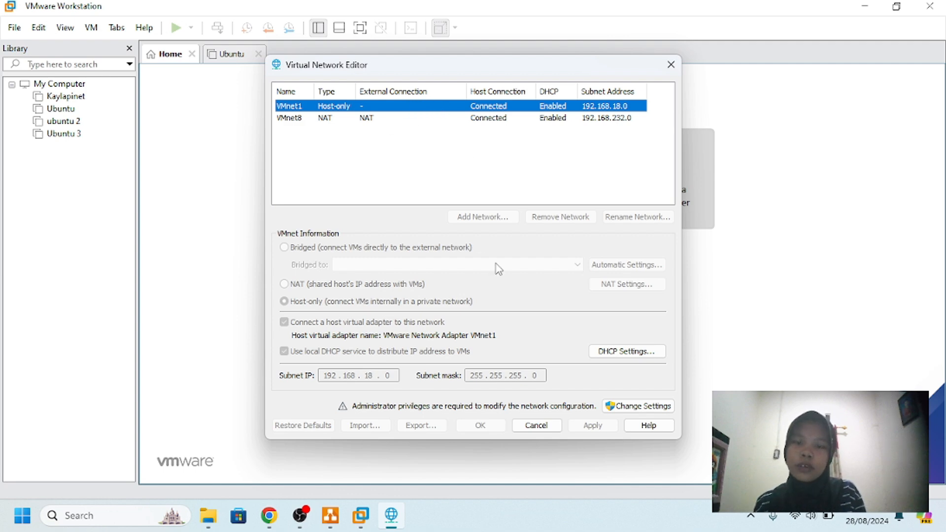
{"action": "left_click", "coordinate": [538, 427]}
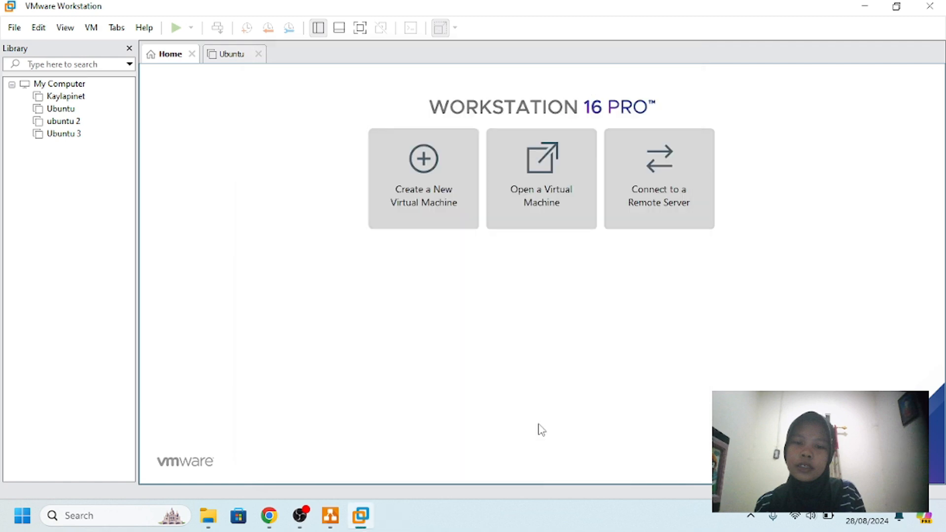
- Set the Ubuntu virtual machine's network adapter to Host-only in its hardware settings
{"action": "left_click", "coordinate": [61, 109]}
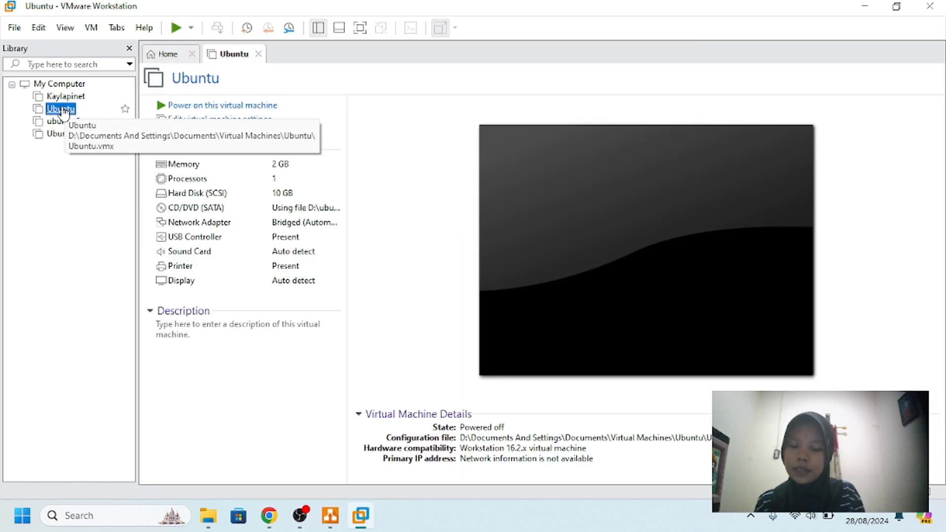
{"action": "right_click", "coordinate": [63, 114]}
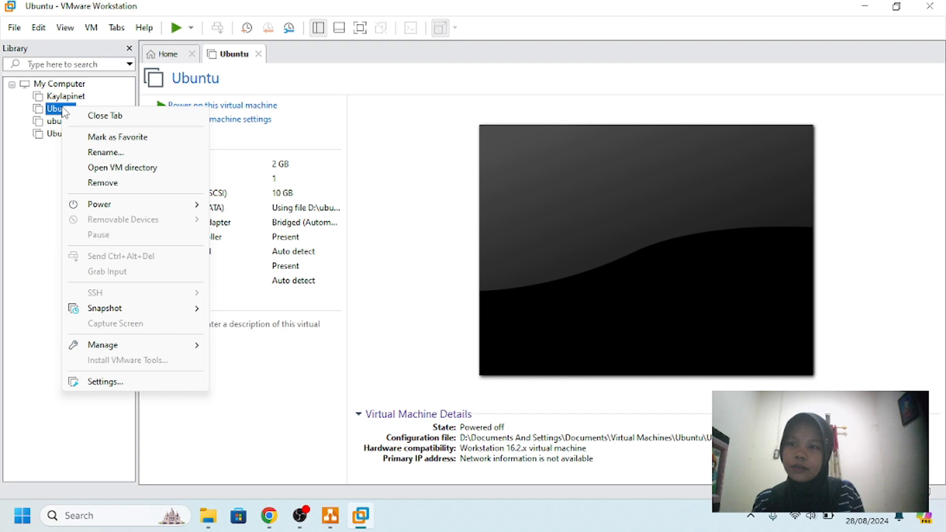
{"action": "left_click", "coordinate": [123, 385]}
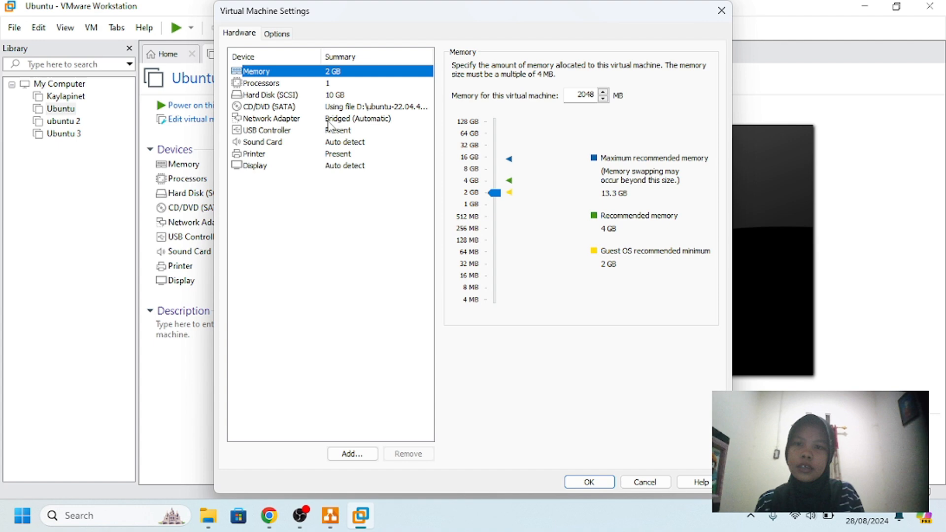
{"action": "left_click", "coordinate": [302, 120]}
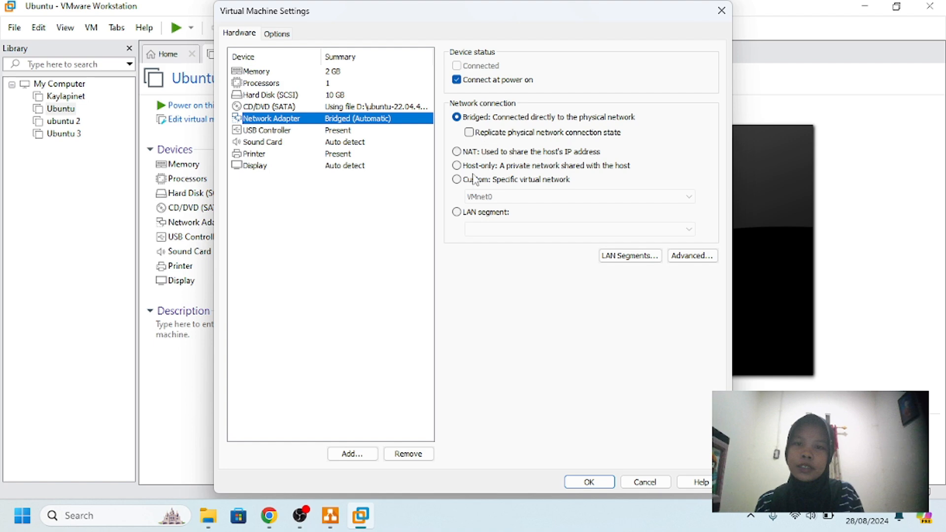
{"action": "left_click", "coordinate": [457, 166]}
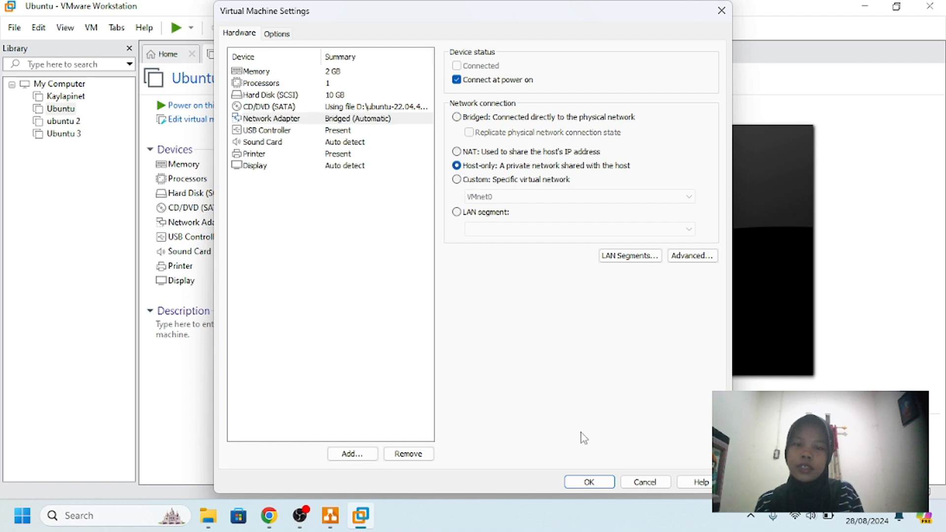
{"action": "left_click", "coordinate": [591, 483]}
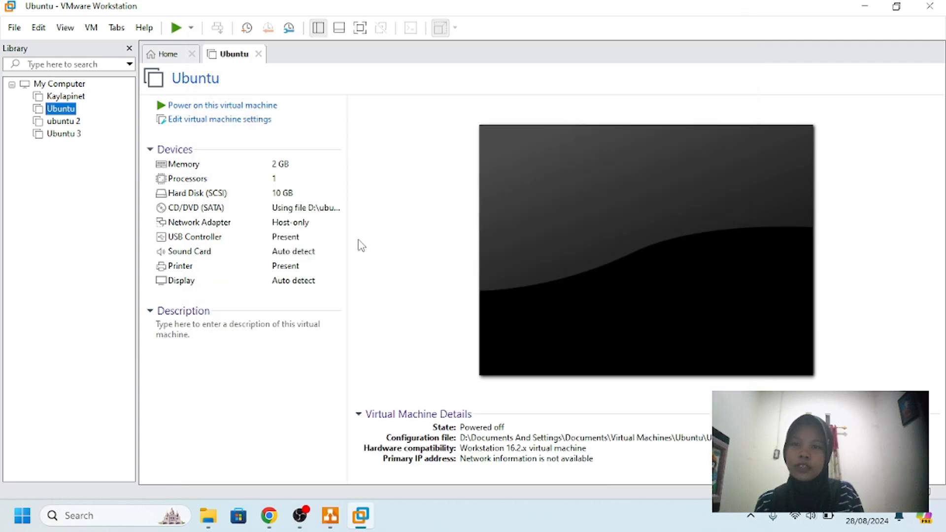
- Power on the Ubuntu virtual machine and release its lease with "sudo dhclient -r ens33", entering the account password for sudo
{"action": "left_click", "coordinate": [273, 106]}
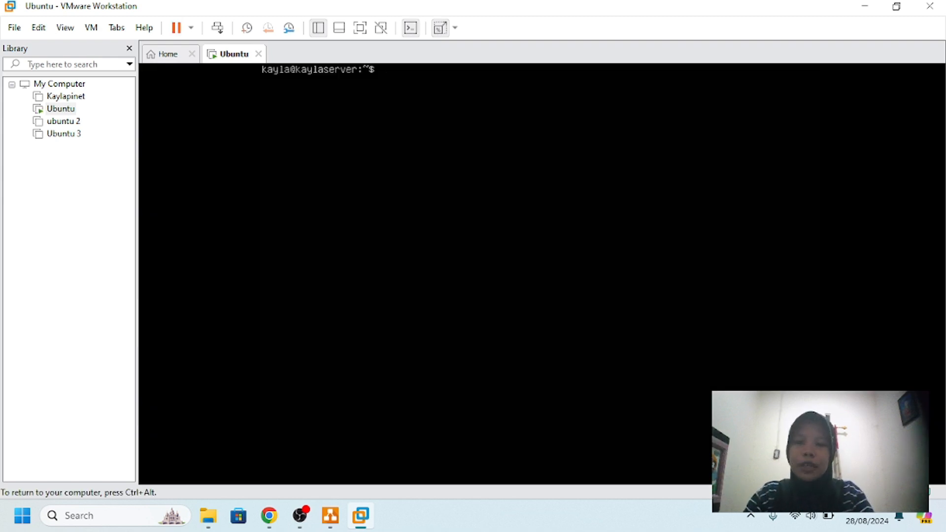
{"action": "type", "text": "ssu"}
{"action": "key", "text": "BackSpace"}
{"action": "key", "text": "BackSpace"}
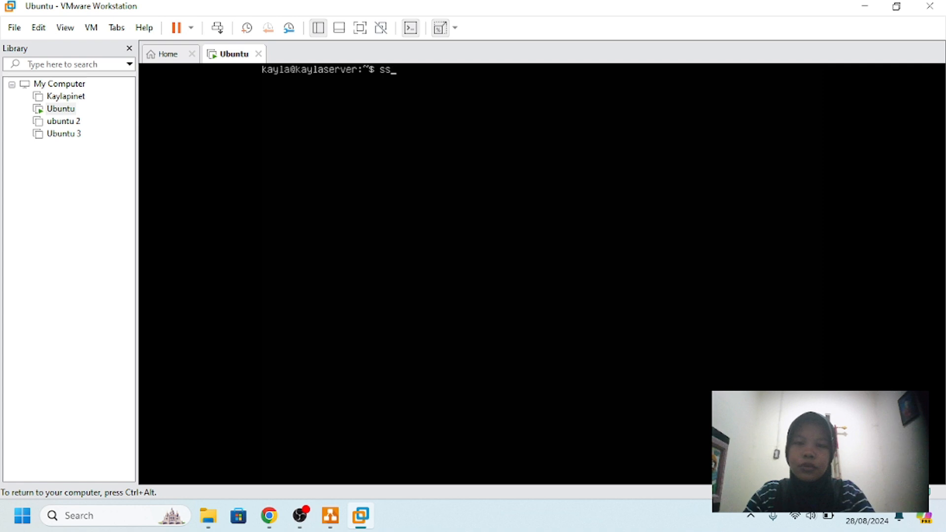
{"action": "type", "text": "udo"}
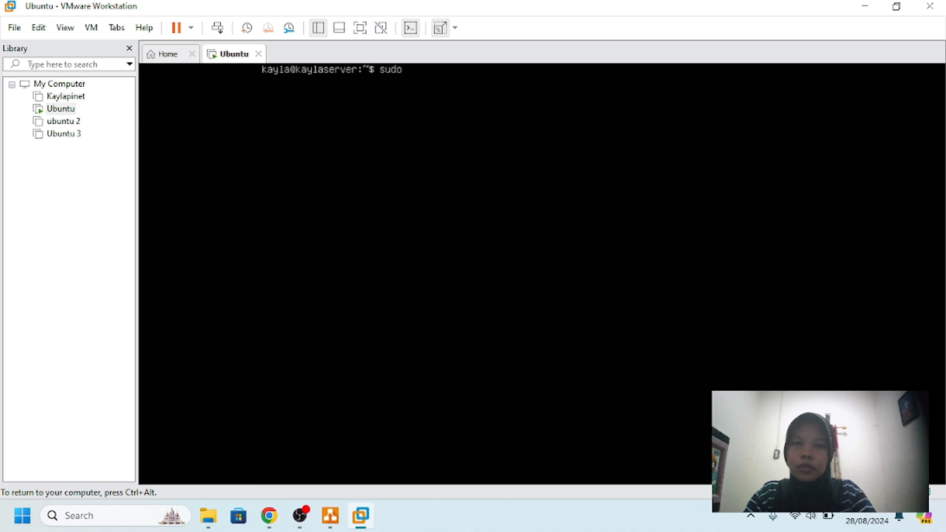
{"action": "type", "text": " dhc"}
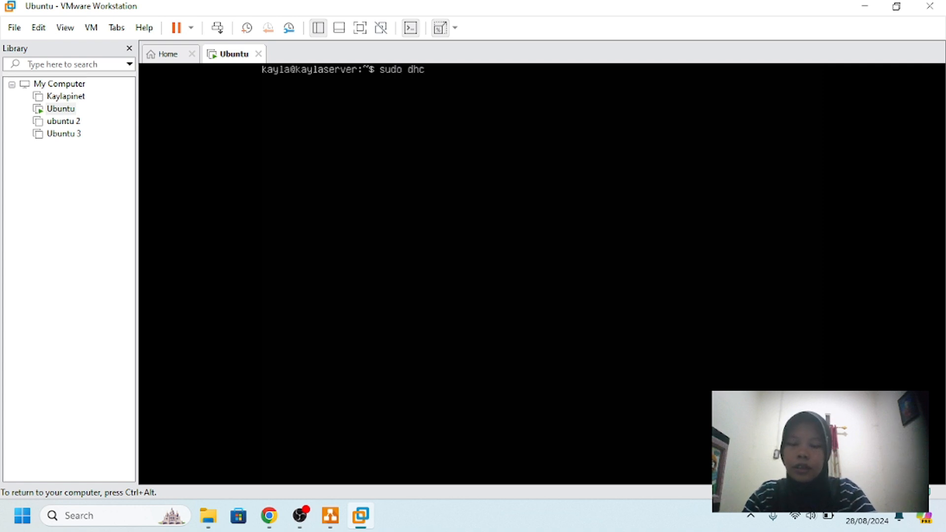
{"action": "type", "text": "lient"}
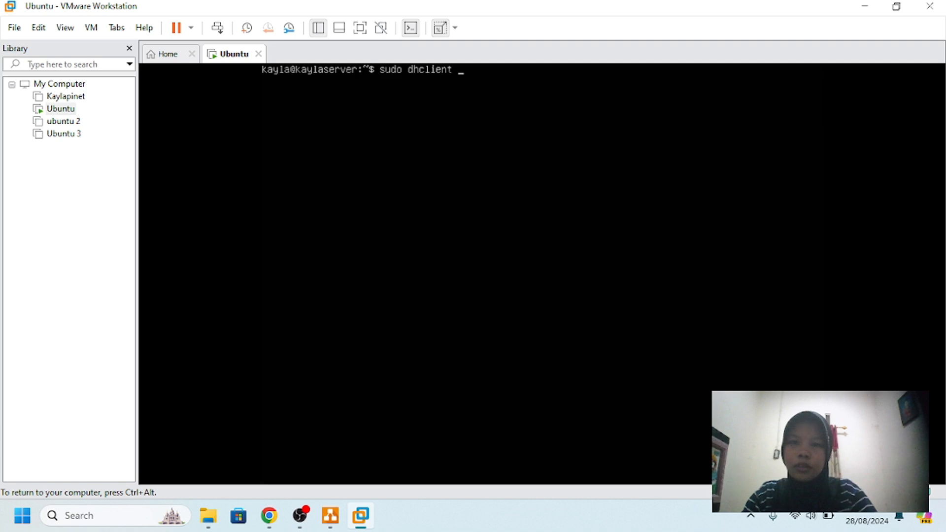
{"action": "type", "text": " -r"}
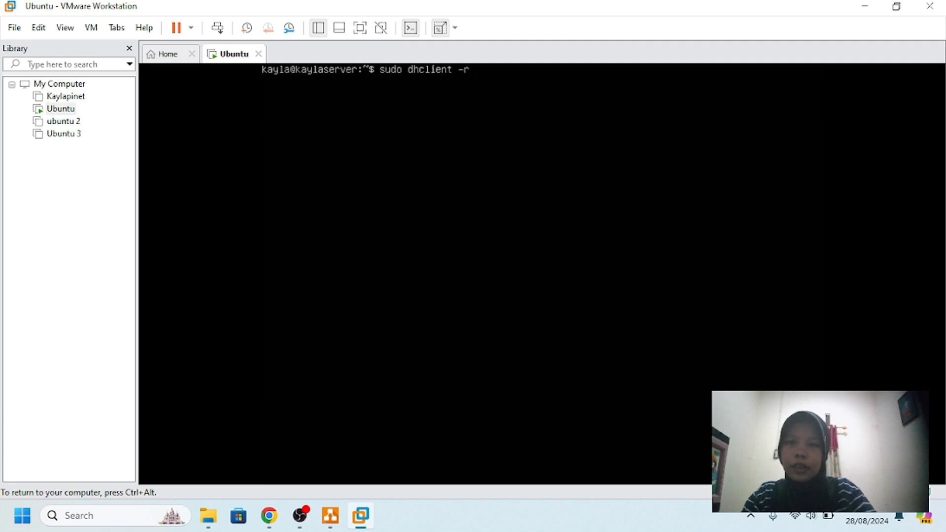
{"action": "type", "text": " ens33"}
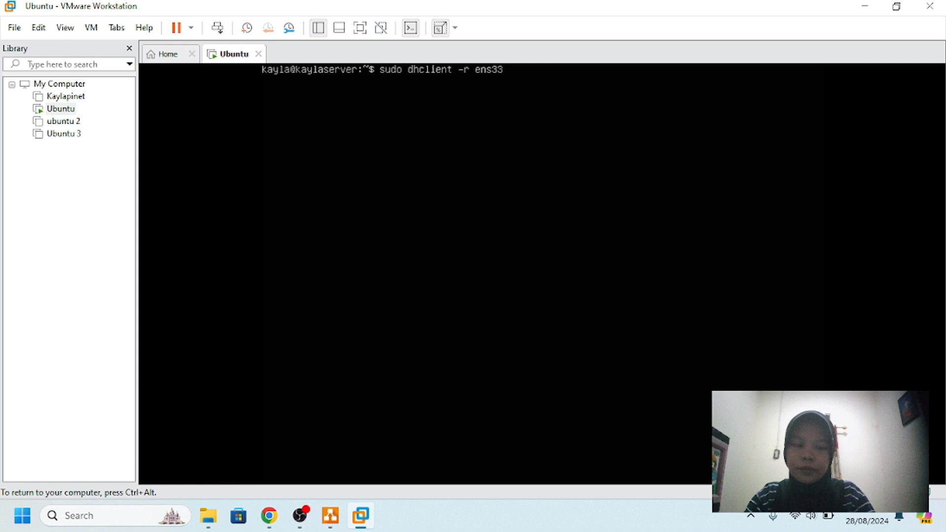
{"action": "key", "text": "Return"}
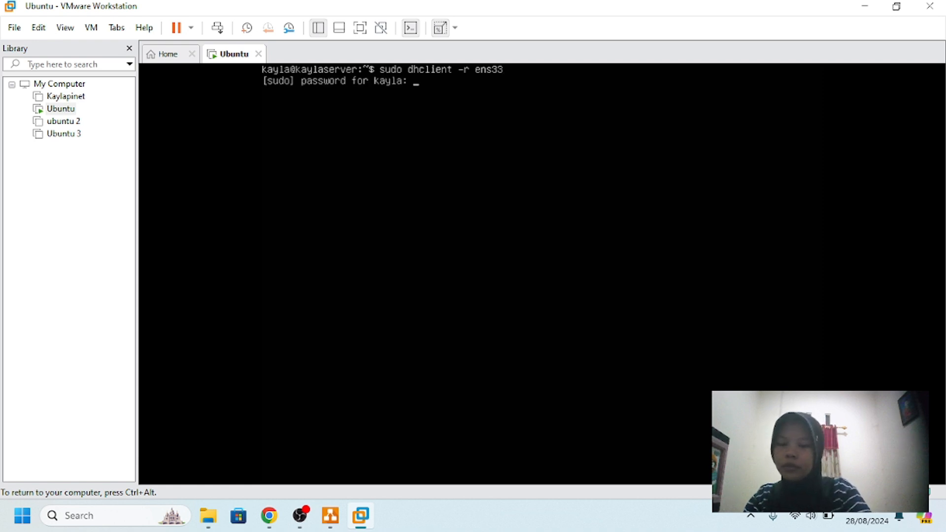
{"action": "key", "text": "Return"}
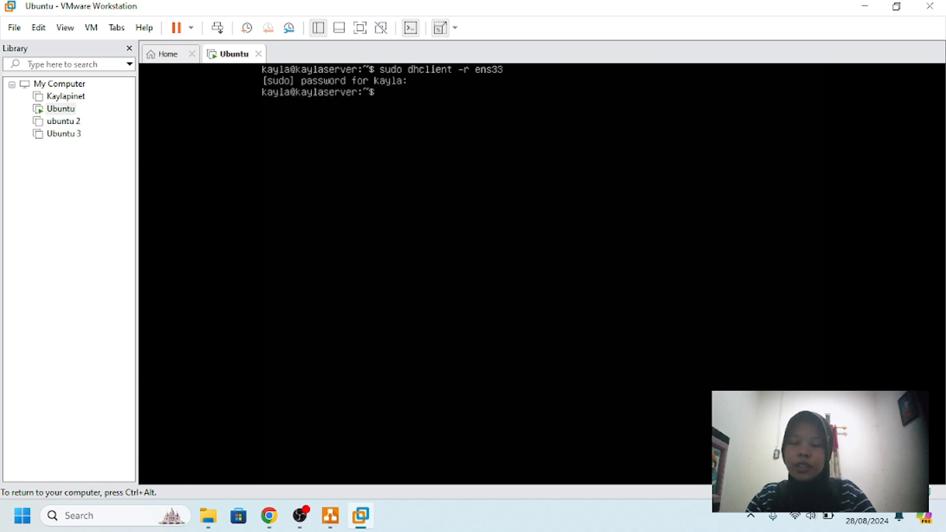
- Request a new DHCP lease on the host-only network with "sudo dhclient ens33"
{"action": "type", "text": "suddo"}
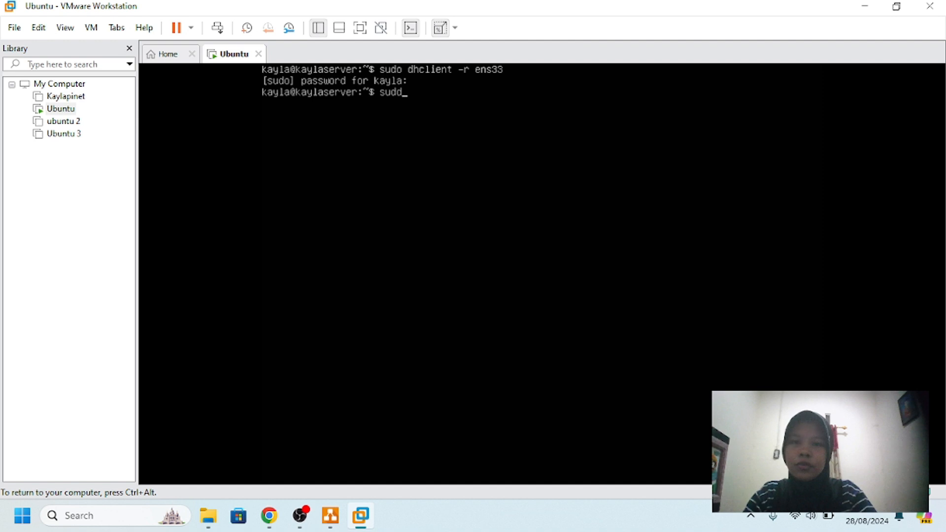
{"action": "key", "text": "BackSpace"}
{"action": "key", "text": "BackSpace"}
{"action": "type", "text": "o"}
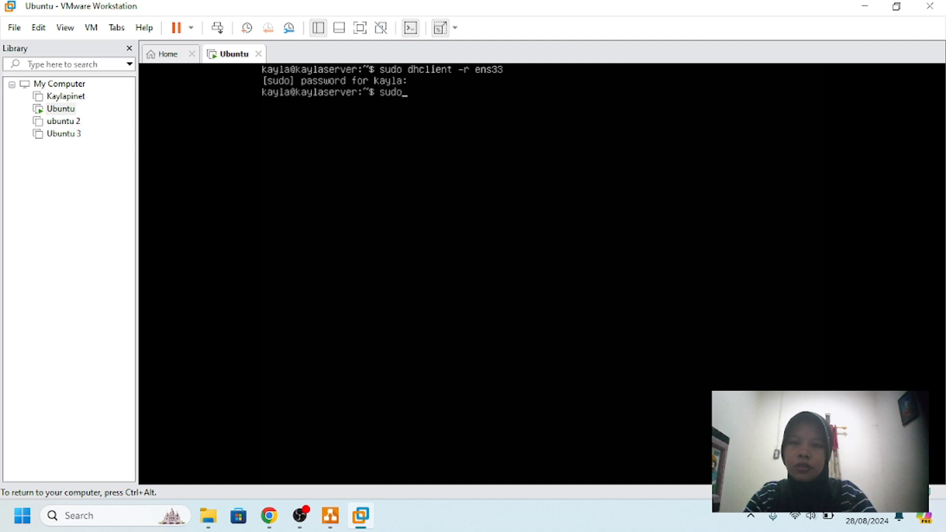
{"action": "type", "text": " dhc"}
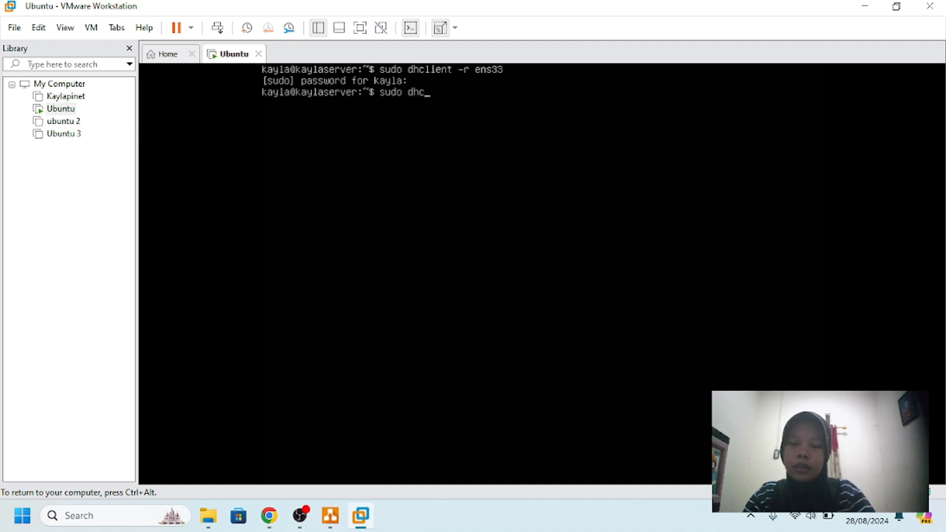
{"action": "type", "text": "lient"}
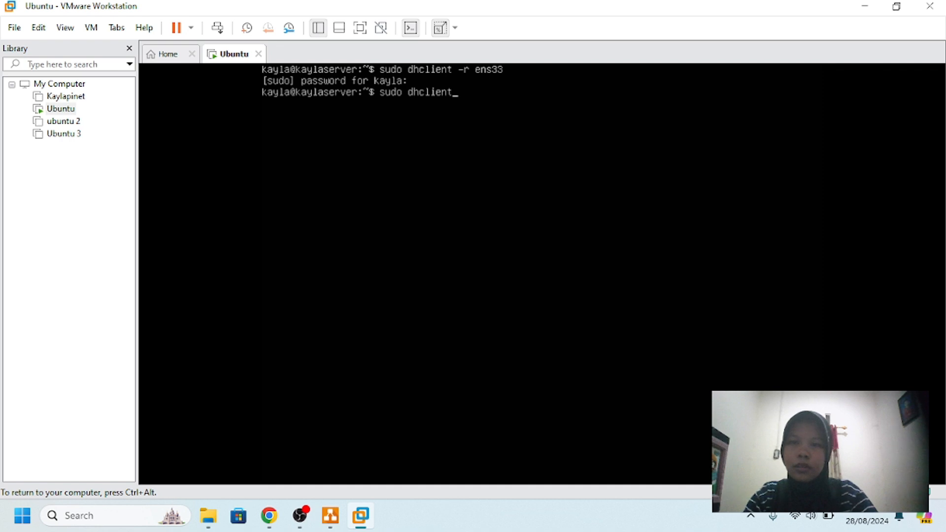
{"action": "type", "text": " enss"}
{"action": "key", "text": "BackSpace"}
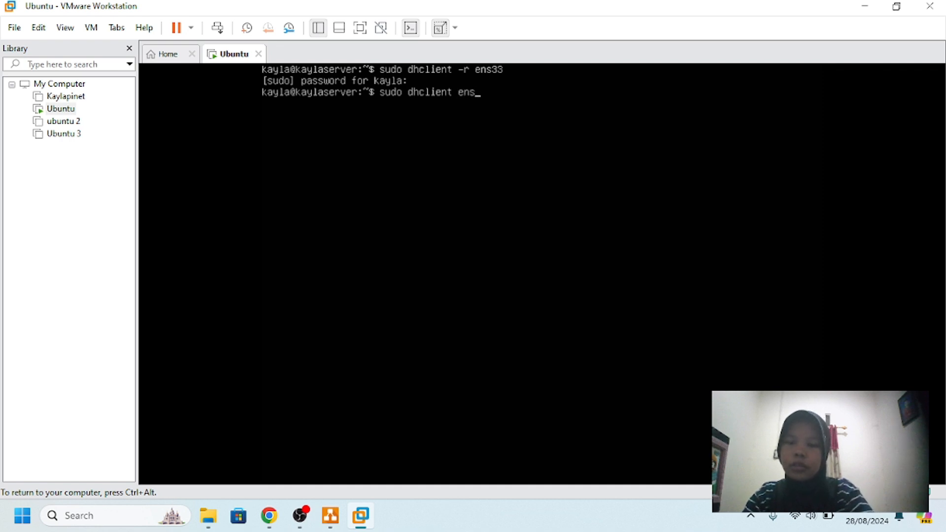
{"action": "type", "text": "33"}
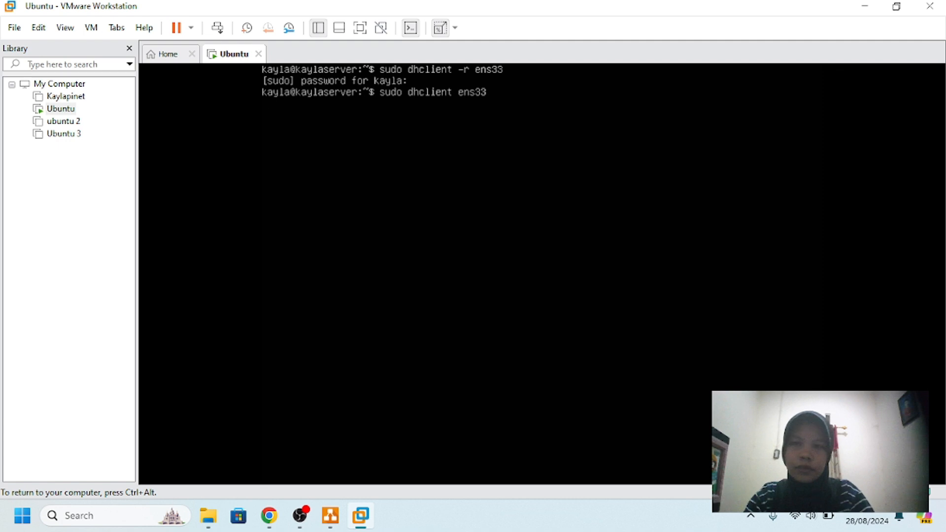
{"action": "key", "text": "Return"}
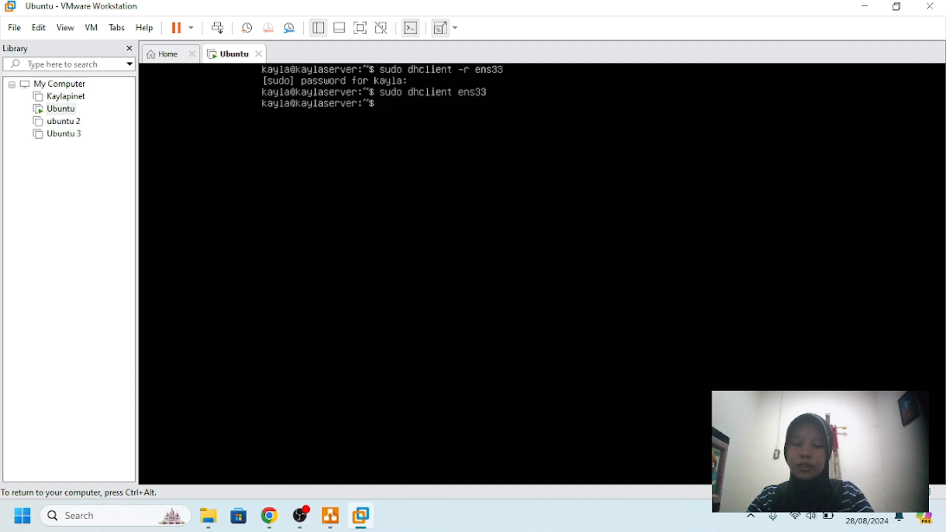
- List the Ubuntu guest's interfaces and addresses with "ip address", and release input from the guest
{"action": "type", "text": "ip a"}
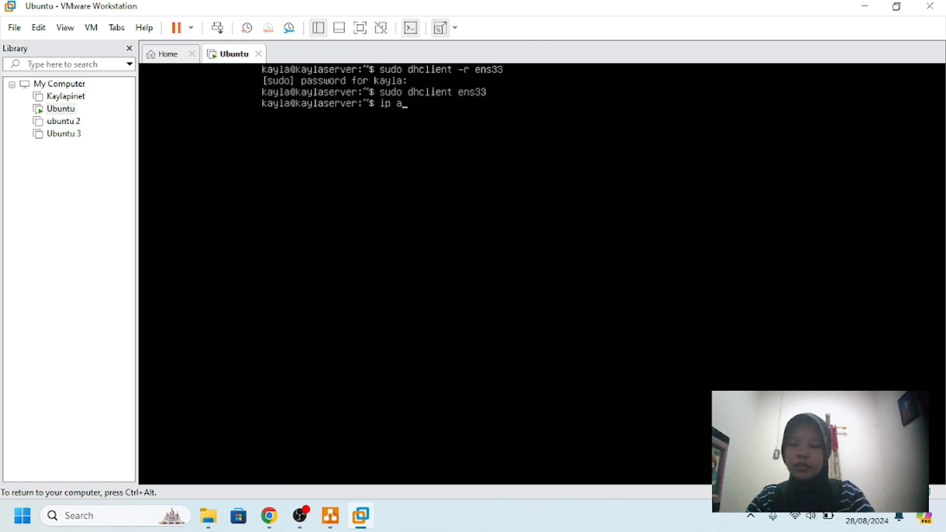
{"action": "type", "text": "ddress"}
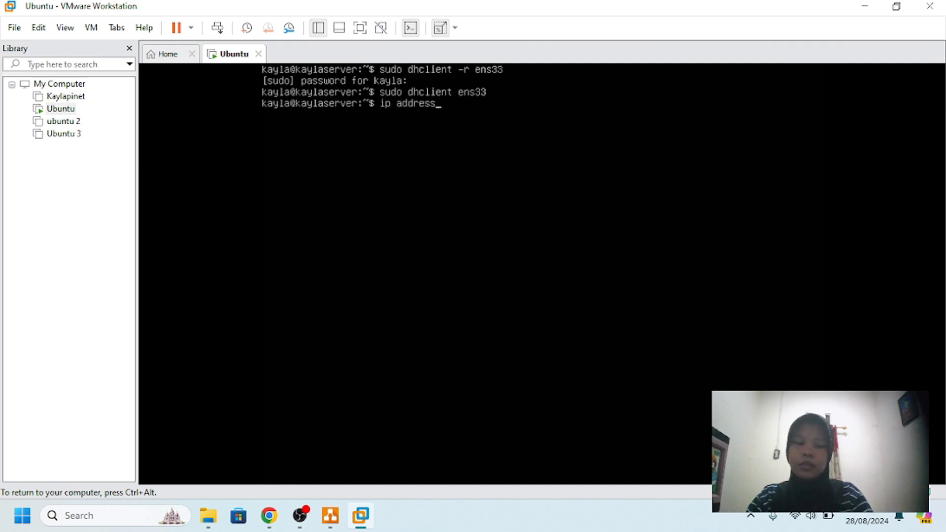
{"action": "key", "text": "Return"}
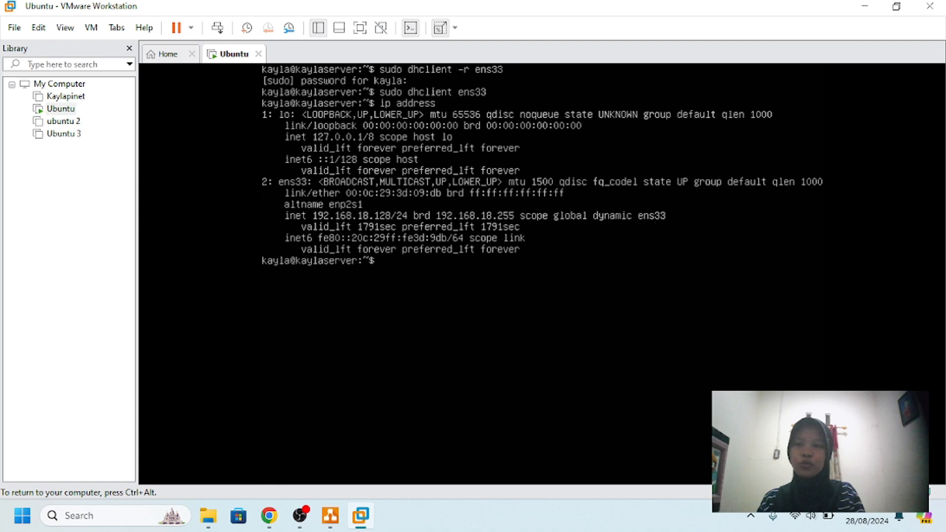
{"action": "key", "text": "ctrl+alt"}
- Set the ubuntu 2 virtual machine's network adapter to Host-only and power on the machine
{"action": "left_click", "coordinate": [63, 121]}
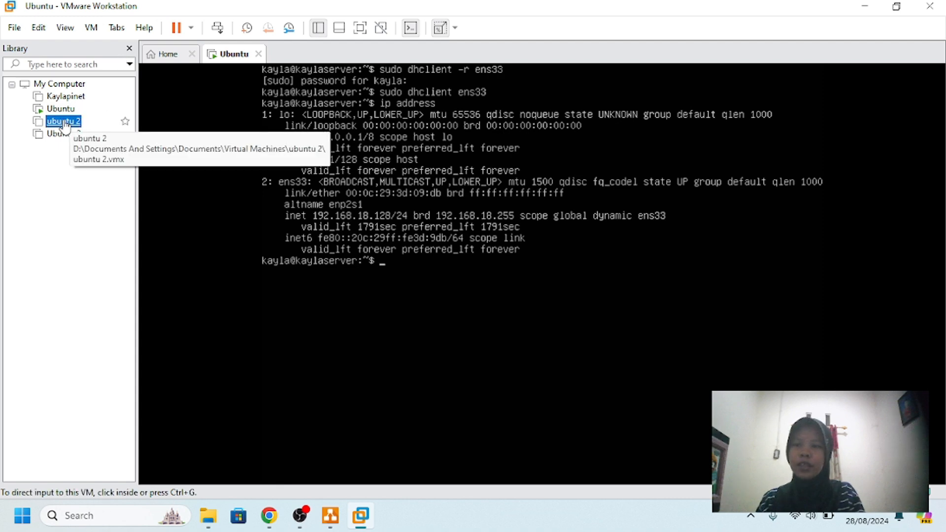
{"action": "double_click", "coordinate": [63, 121]}
{"action": "right_click", "coordinate": [64, 123]}
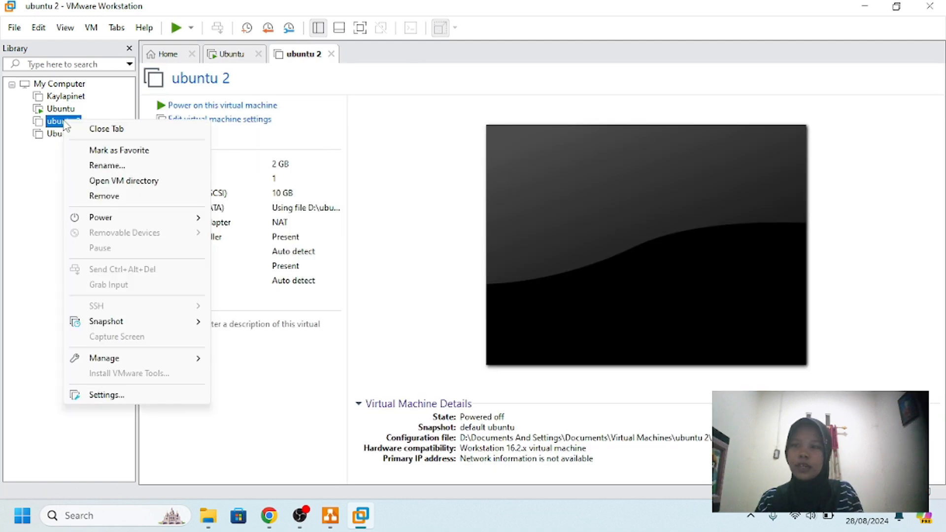
{"action": "left_click", "coordinate": [146, 394]}
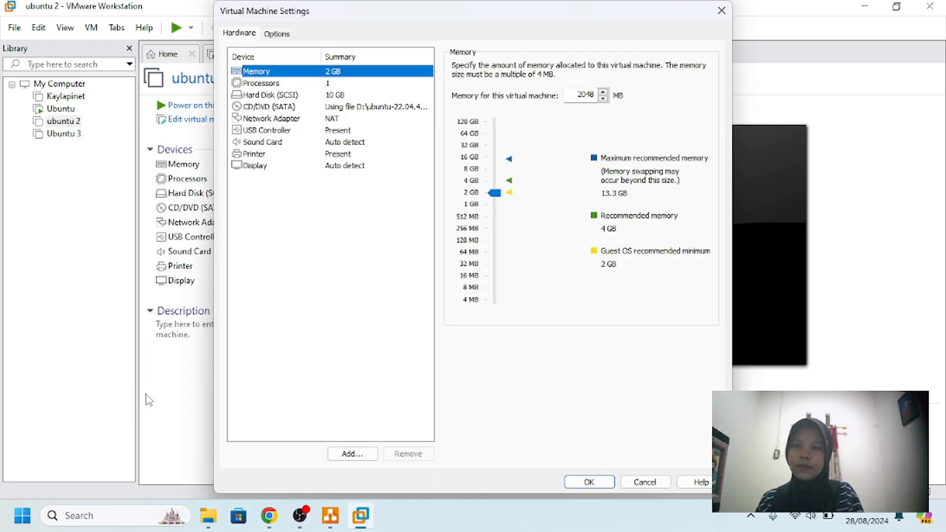
{"action": "left_click", "coordinate": [330, 121]}
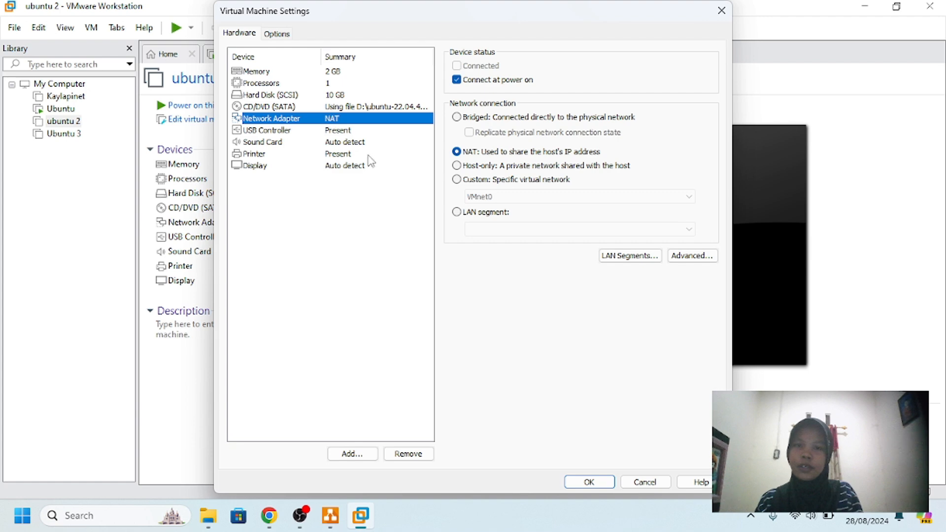
{"action": "left_click", "coordinate": [456, 166]}
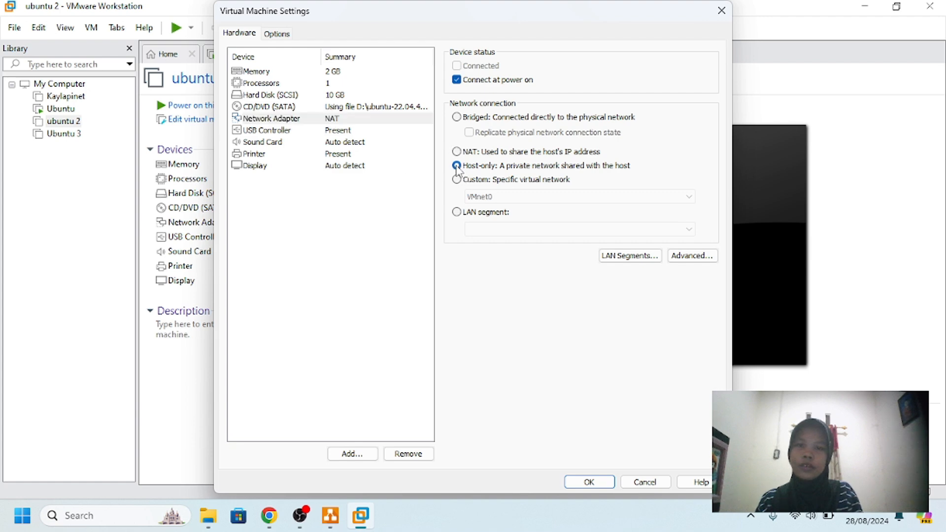
{"action": "left_click", "coordinate": [589, 480]}
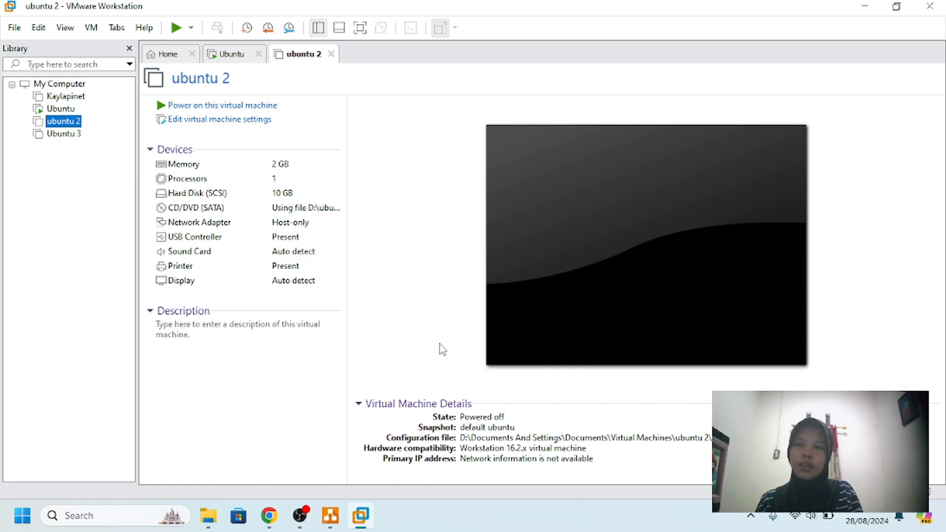
{"action": "left_click", "coordinate": [260, 105]}
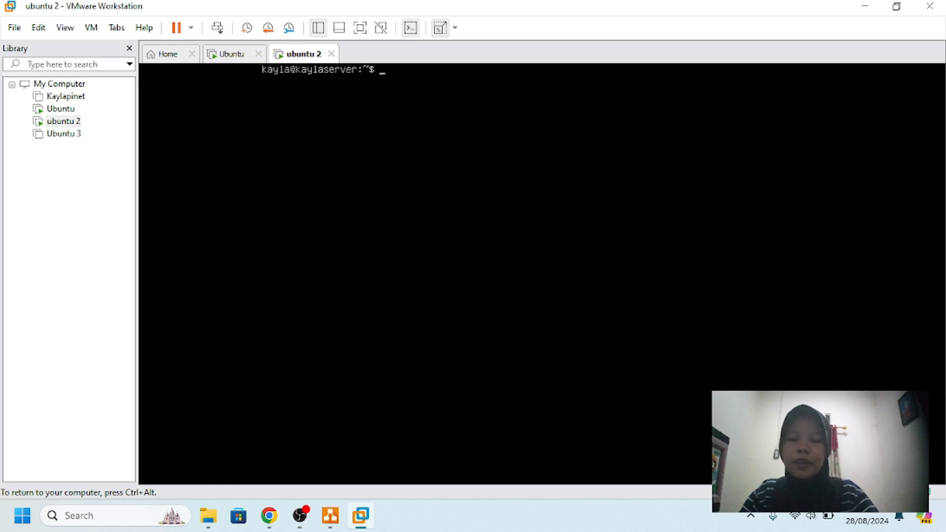
- Release the ubuntu 2 guest's DHCP lease with "sudo dhclient -r eens33", entering the account password for sudo
{"action": "type", "text": "ssud"}
{"action": "key", "text": "BackSpace"}
{"action": "key", "text": "BackSpace"}
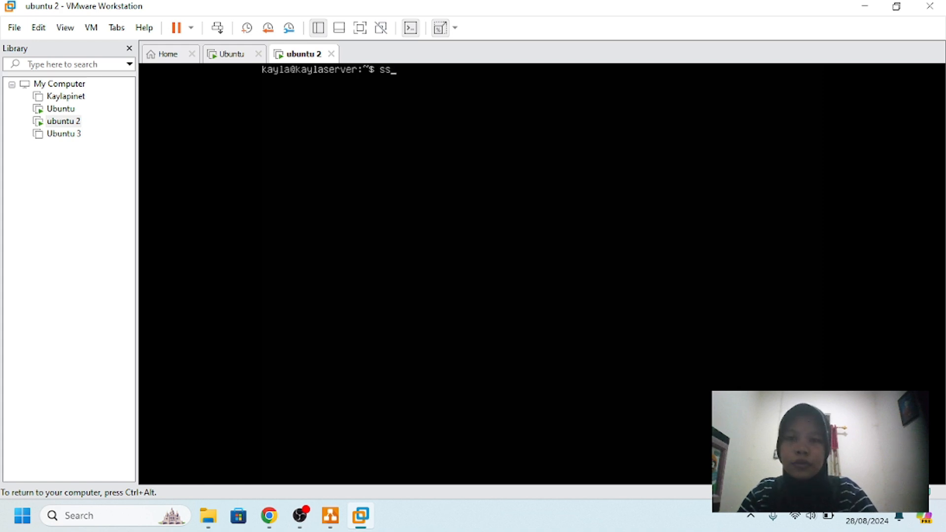
{"action": "key", "text": "BackSpace"}
{"action": "type", "text": "udo "}
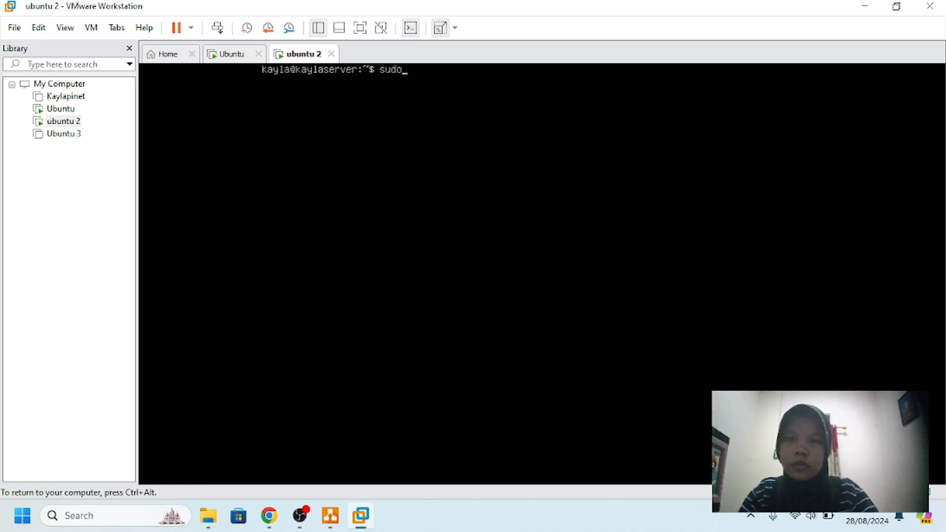
{"action": "type", "text": "d"}
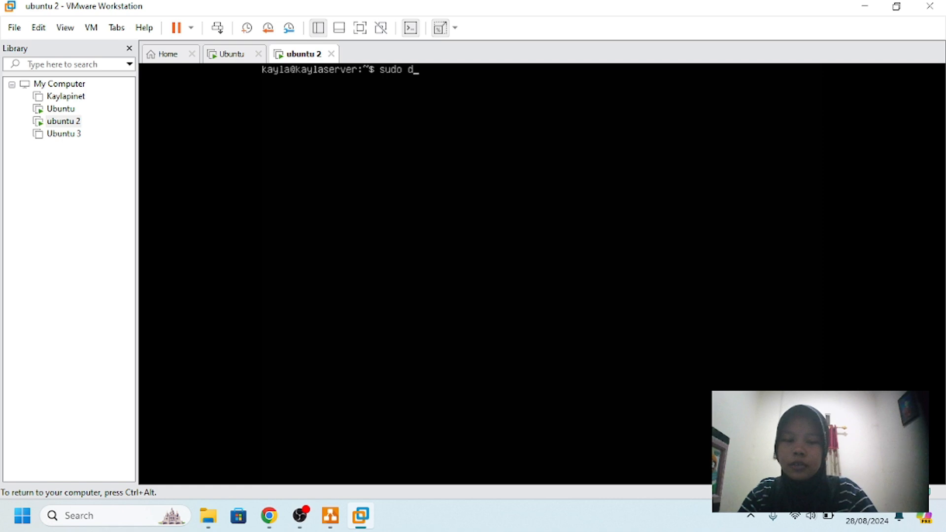
{"action": "type", "text": "hclient"}
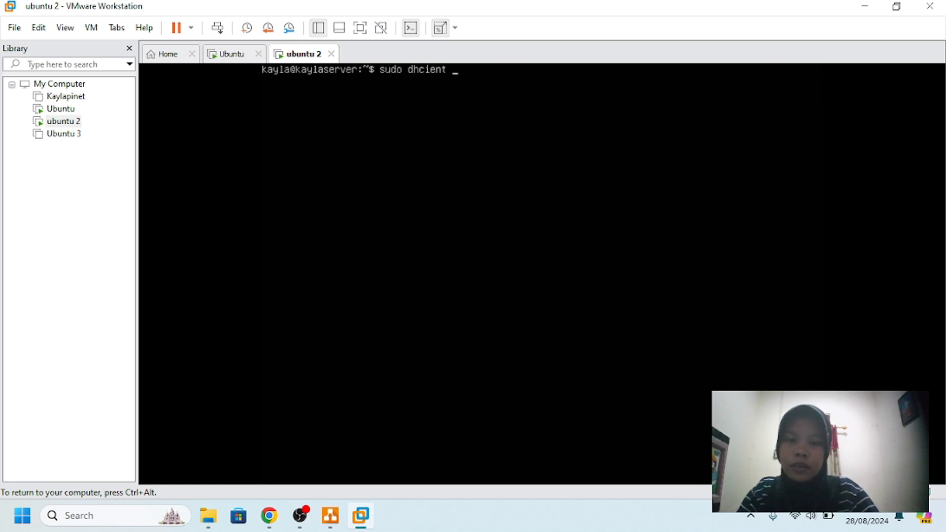
{"action": "key", "text": "BackSpace"}
{"action": "key", "text": "BackSpace"}
{"action": "key", "text": "BackSpace"}
{"action": "key", "text": "BackSpace"}
{"action": "key", "text": "BackSpace"}
{"action": "key", "text": "BackSpace"}
{"action": "key", "text": "BackSpace"}
{"action": "key", "text": "BackSpace"}
{"action": "key", "text": "BackSpace"}
{"action": "type", "text": "d"}
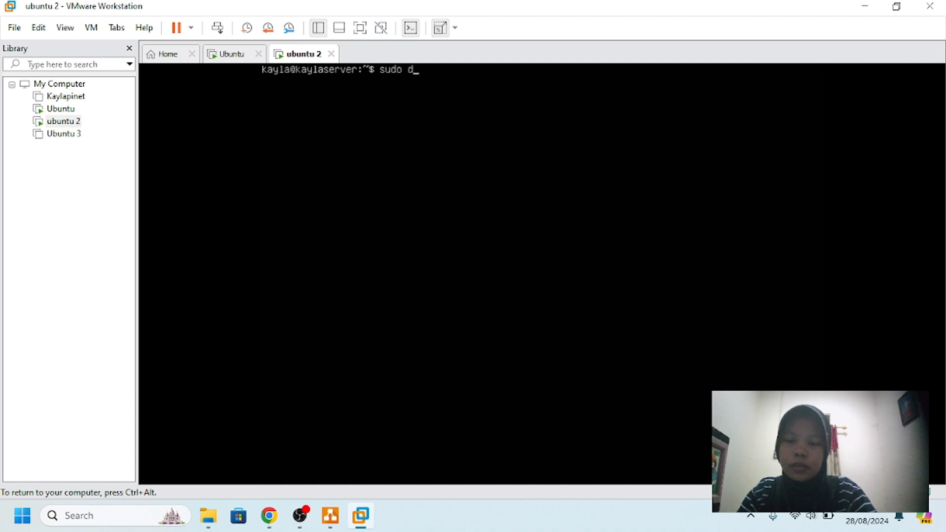
{"action": "type", "text": "hc"}
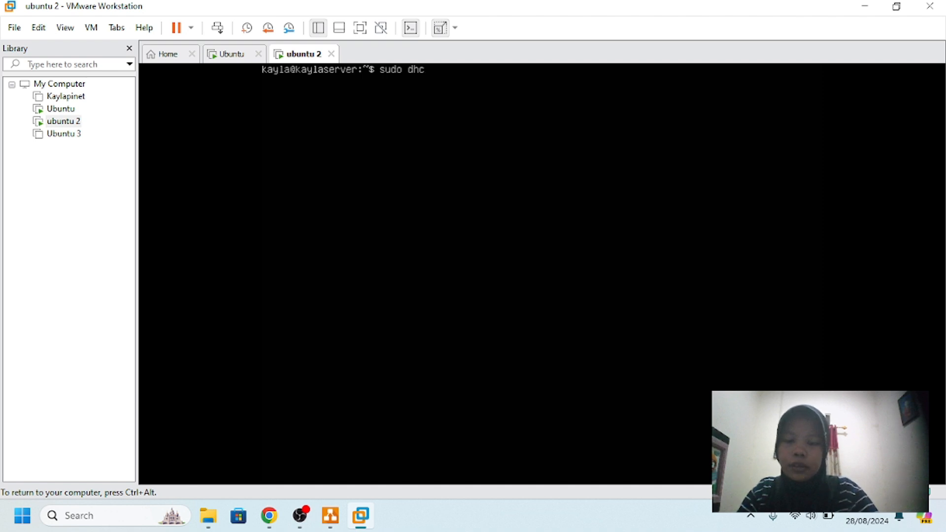
{"action": "type", "text": "lient"}
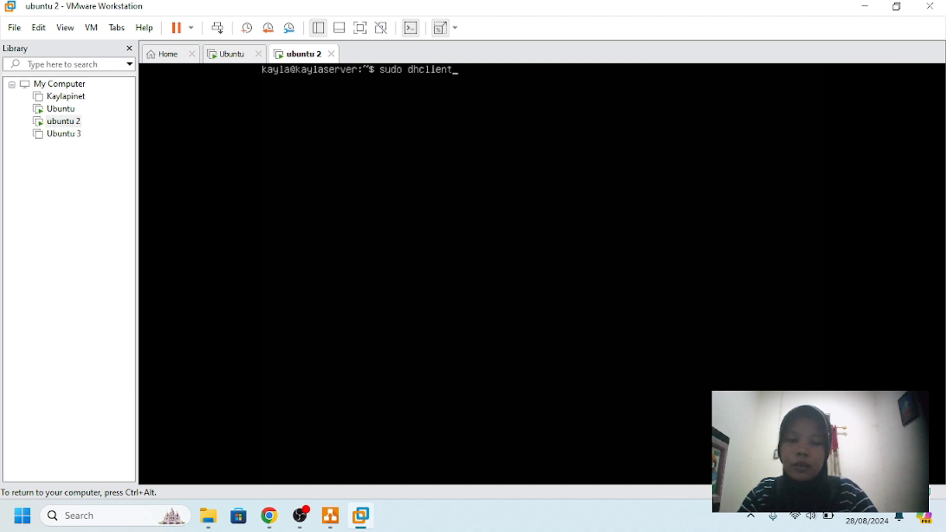
{"action": "type", "text": " -r"}
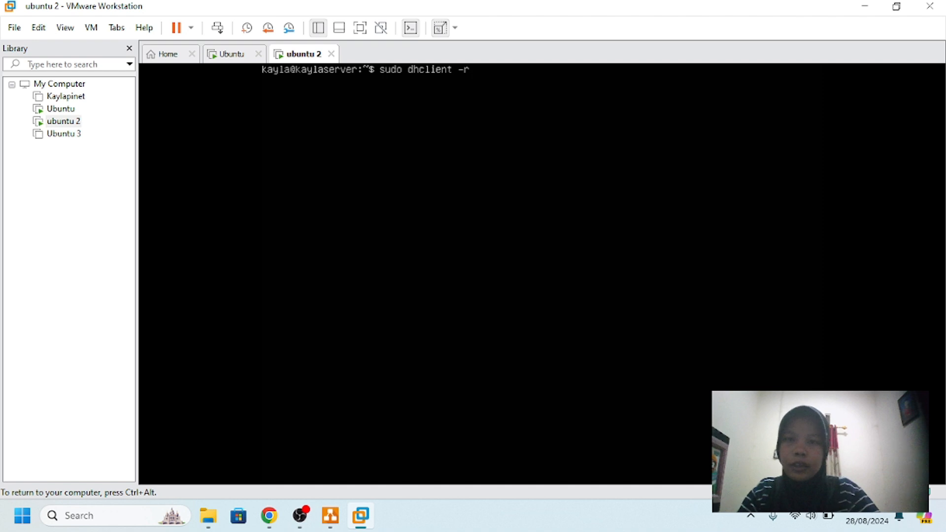
{"action": "type", "text": " eens"}
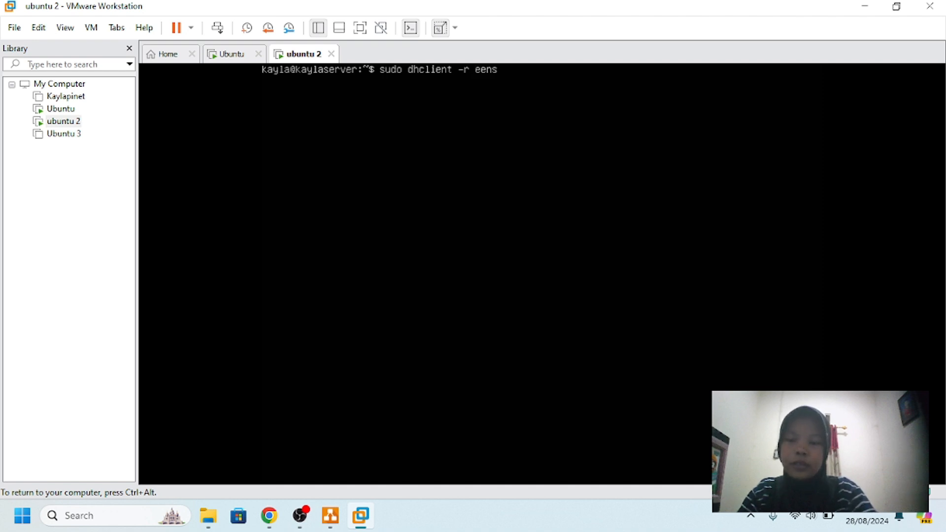
{"action": "type", "text": "33"}
{"action": "key", "text": "Return"}
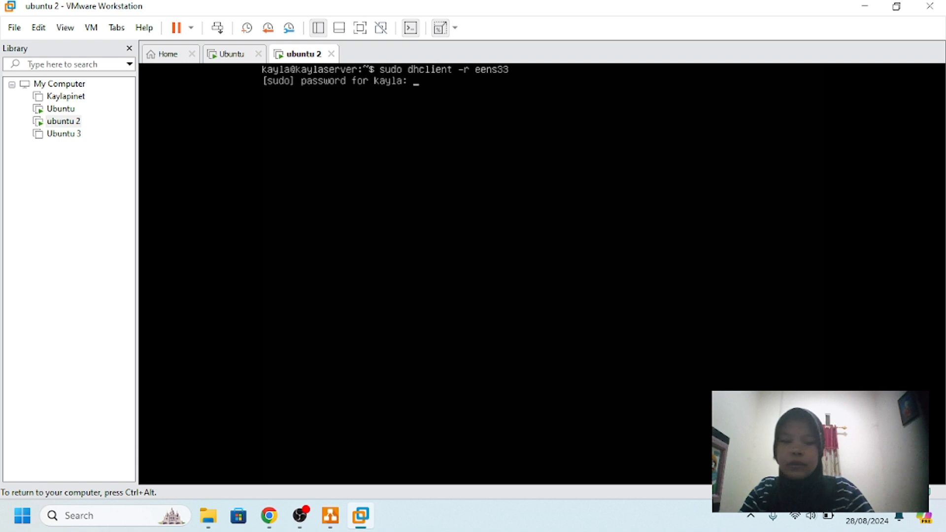
{"action": "key", "text": "Return"}
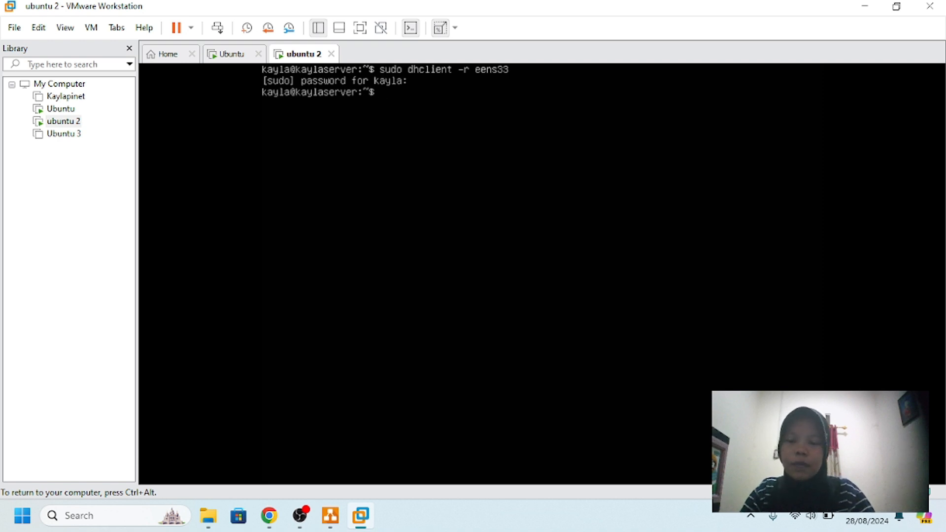
- Request a new DHCP lease for the ubuntu 2 guest on the host-only network with "sudo dhclient ens33"
{"action": "type", "text": "suddo"}
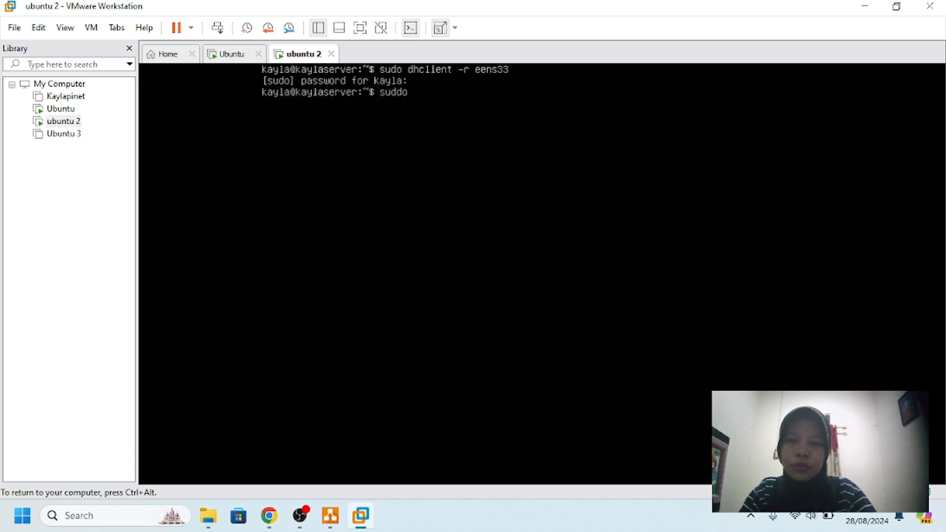
{"action": "key", "text": "BackSpace"}
{"action": "key", "text": "BackSpace"}
{"action": "key", "text": "BackSpace"}
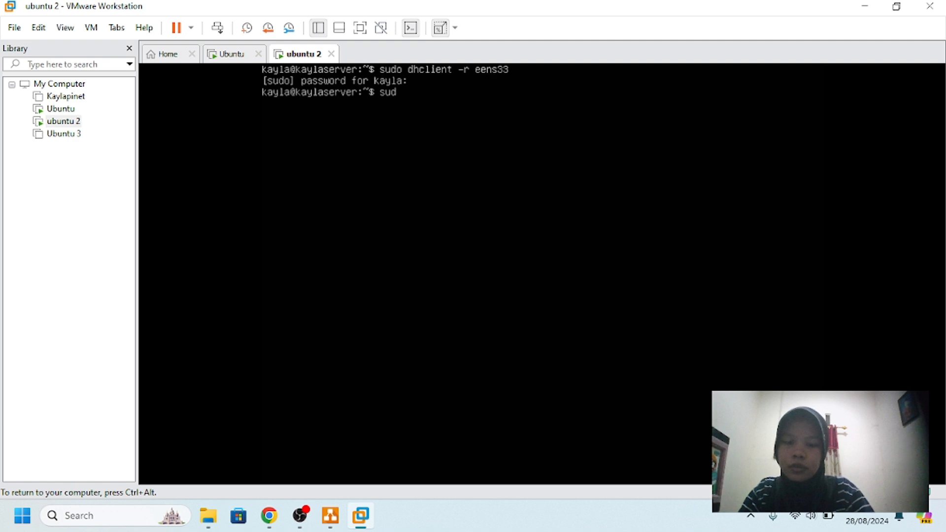
{"action": "type", "text": "o dhcl"}
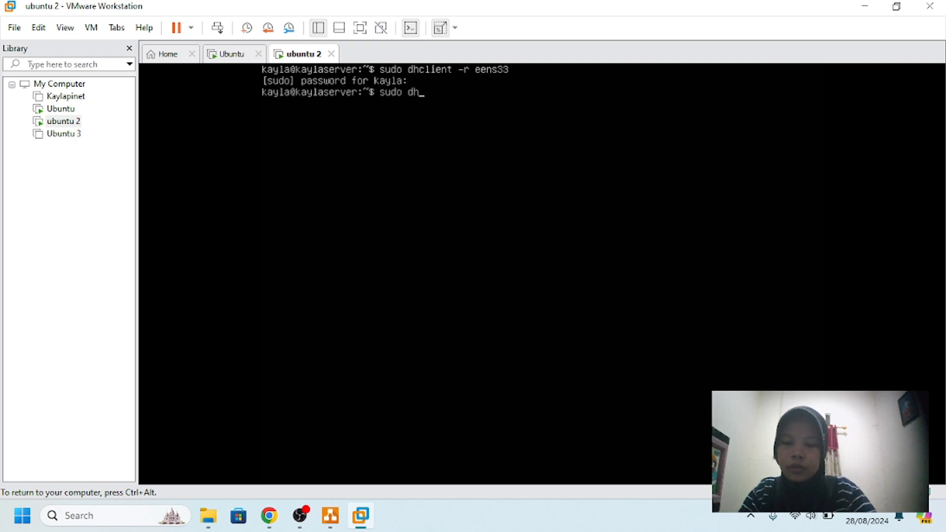
{"action": "type", "text": "en"}
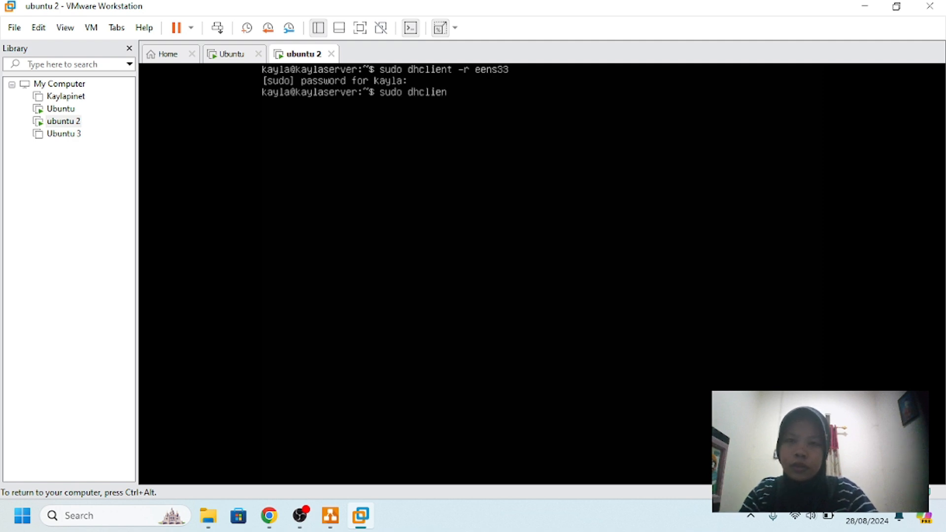
{"action": "type", "text": "t en"}
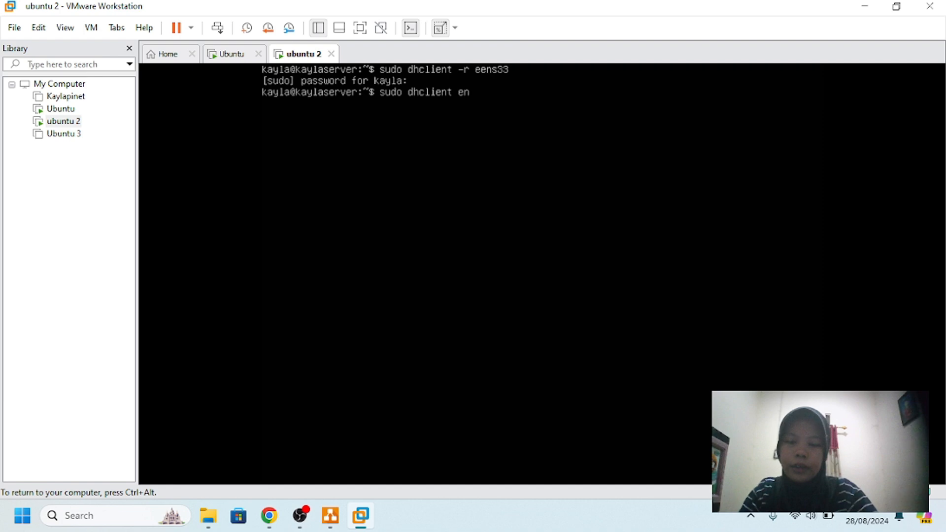
{"action": "type", "text": "s33"}
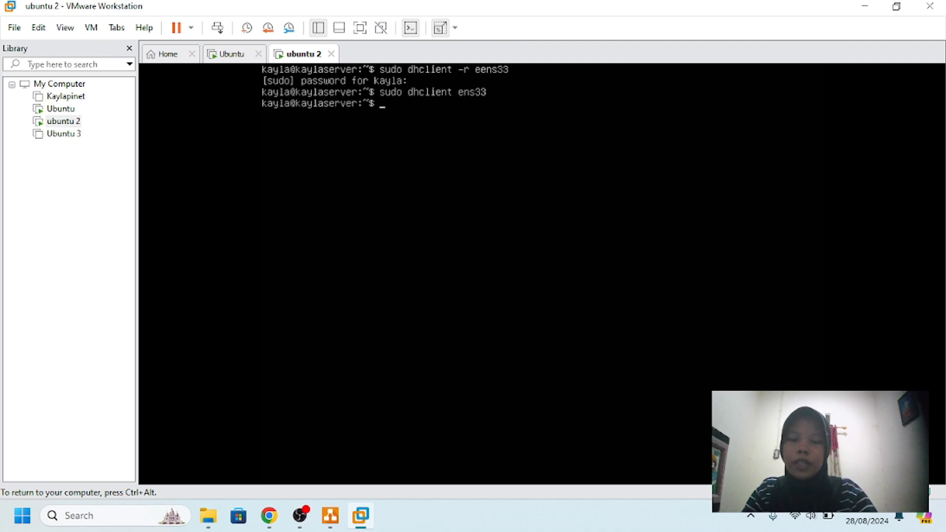
- List the ubuntu 2 guest's interfaces and addresses with "ip address", and release input from the guest
{"action": "type", "text": "ip"}
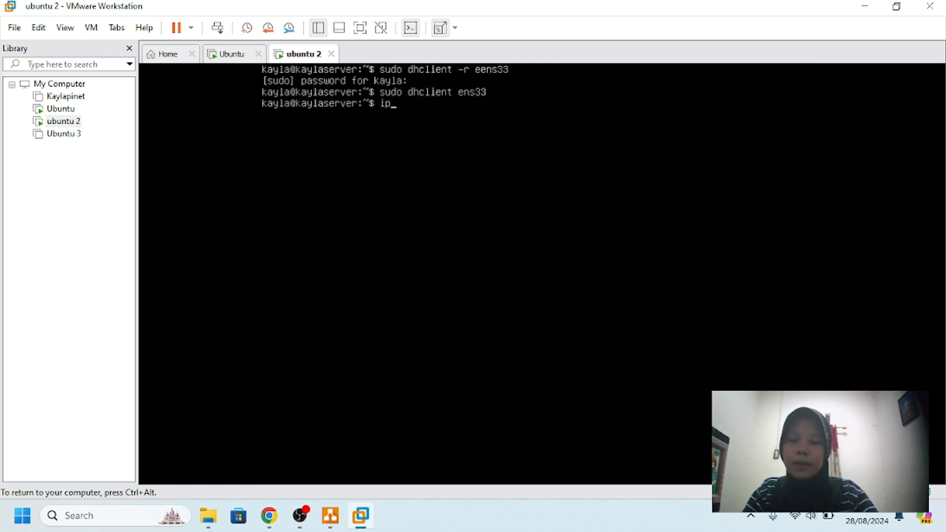
{"action": "type", "text": " address"}
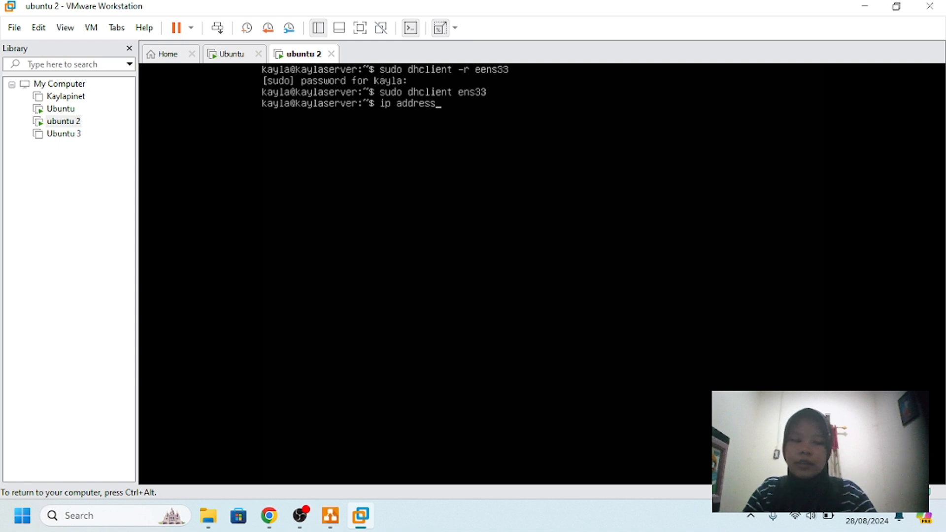
{"action": "key", "text": "Return"}
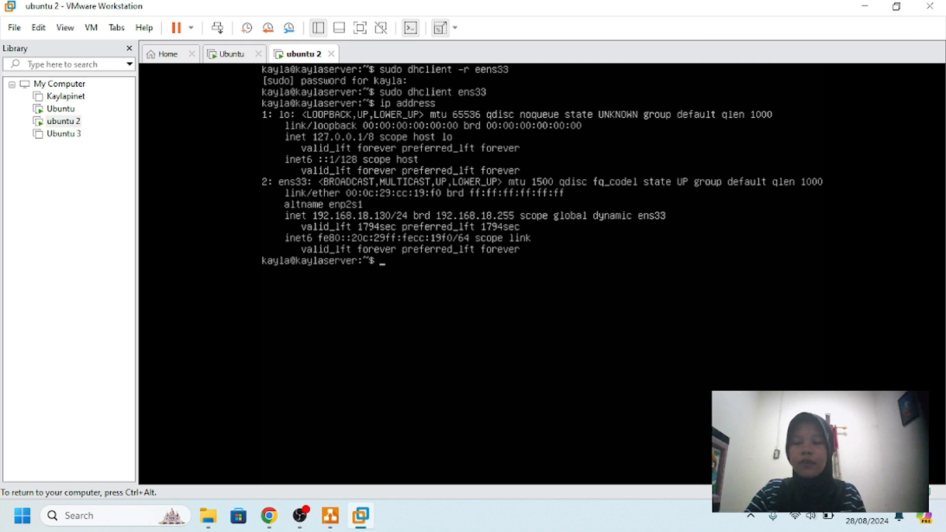
{"action": "key", "text": "ctrl+alt"}
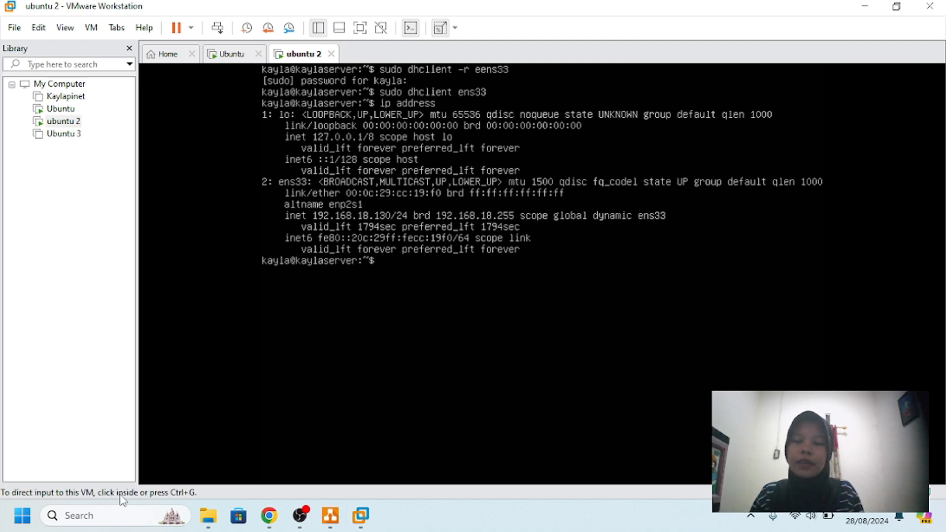
- Open Command Prompt on the Windows host and ping the Ubuntu guest at 192.168.18.128
{"action": "left_click", "coordinate": [112, 515]}
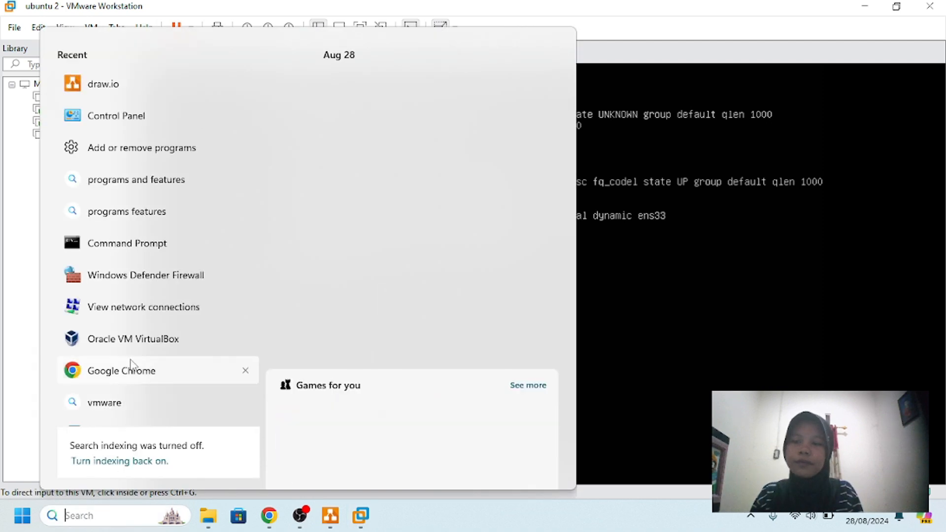
{"action": "left_click", "coordinate": [157, 243]}
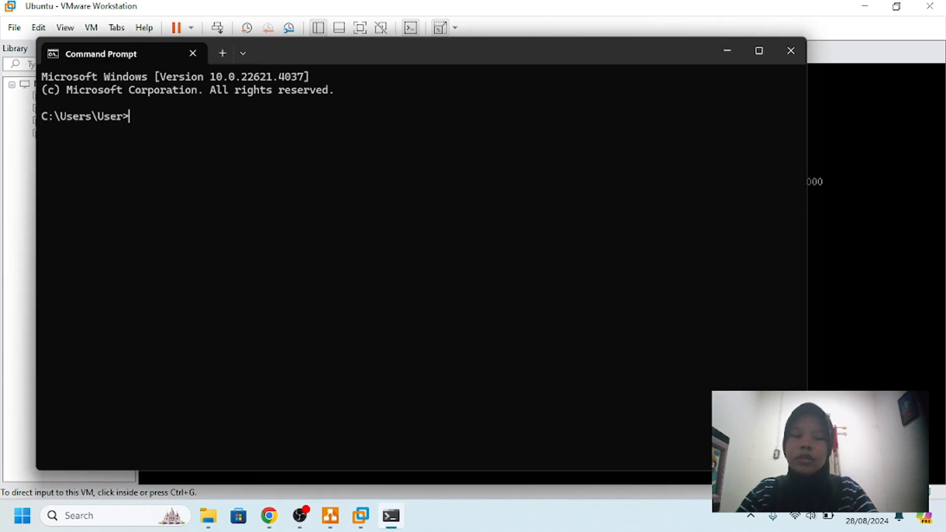
{"action": "type", "text": "pi"}
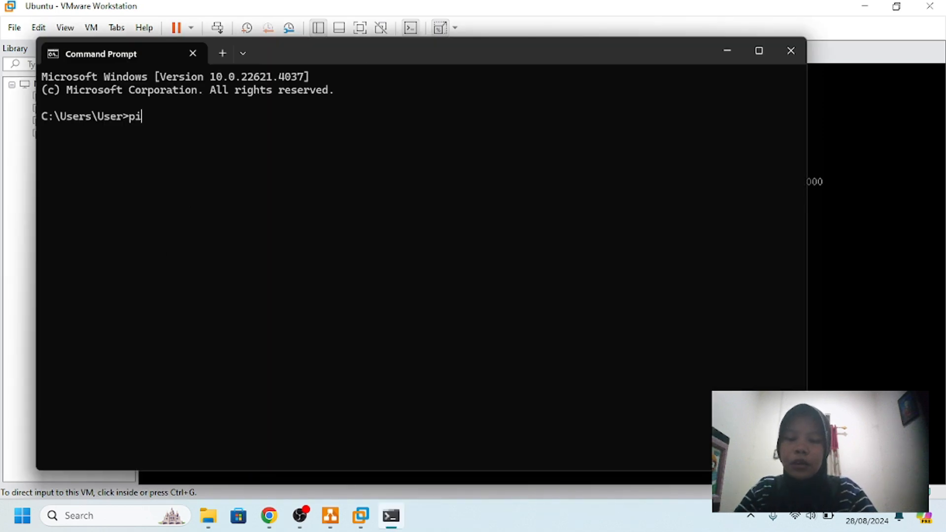
{"action": "type", "text": "ng"}
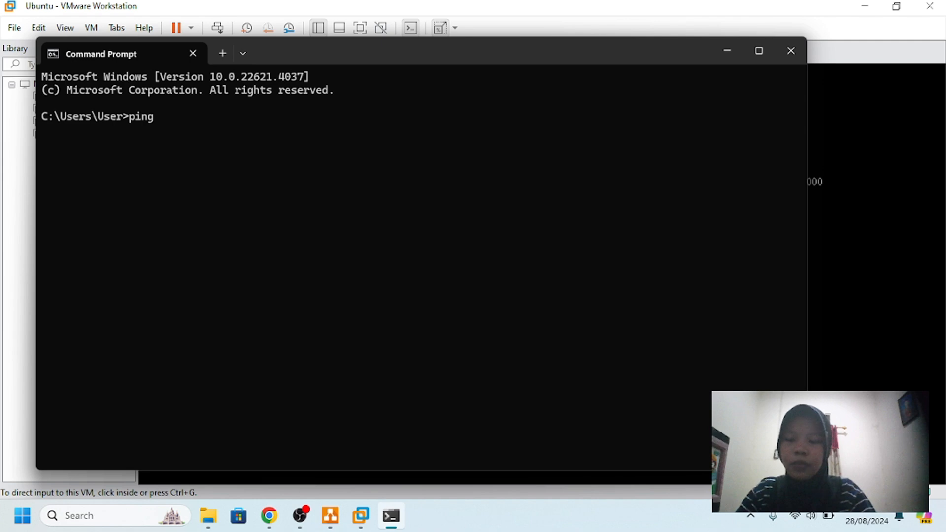
{"action": "type", "text": " 192"}
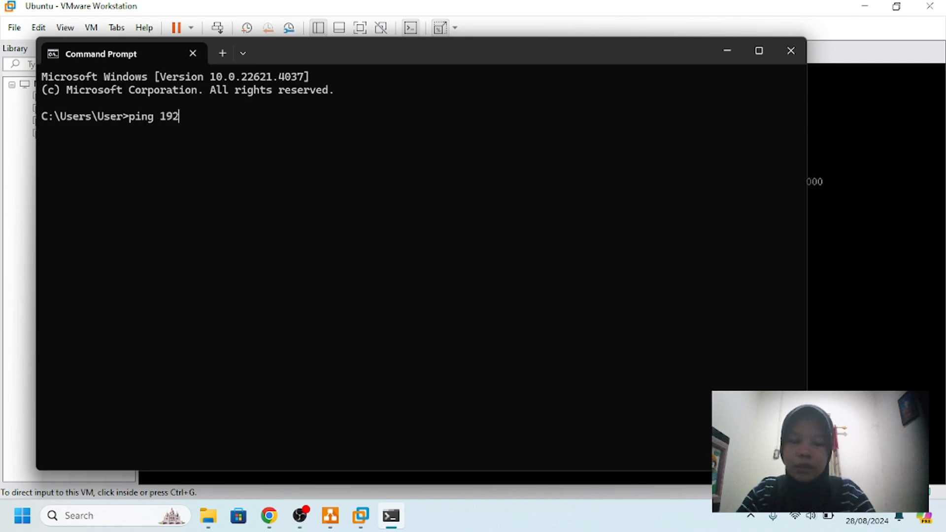
{"action": "type", "text": ".15"}
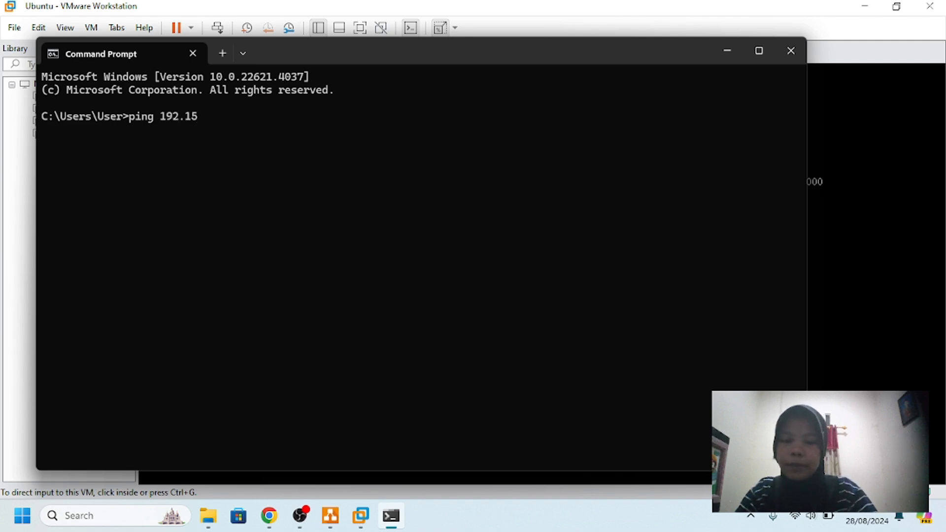
{"action": "key", "text": "BackSpace"}
{"action": "type", "text": "68.1"}
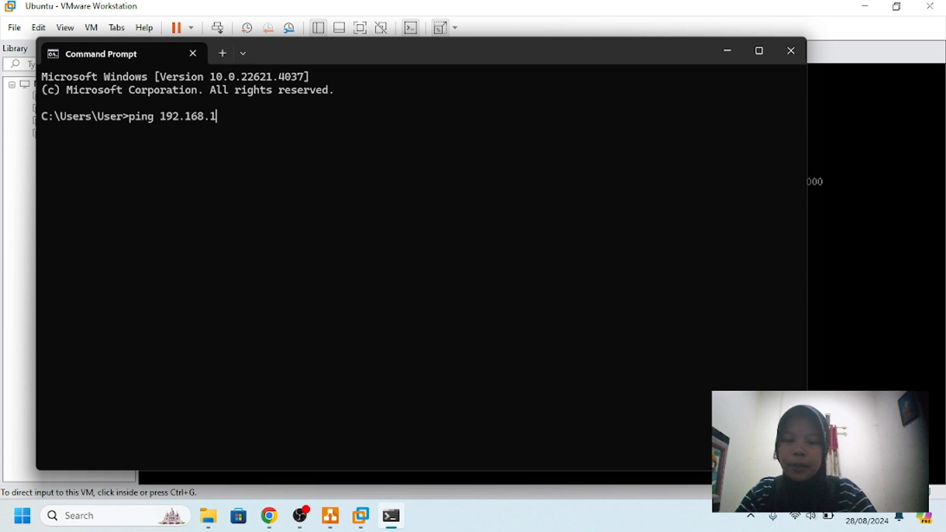
{"action": "type", "text": "8.128"}
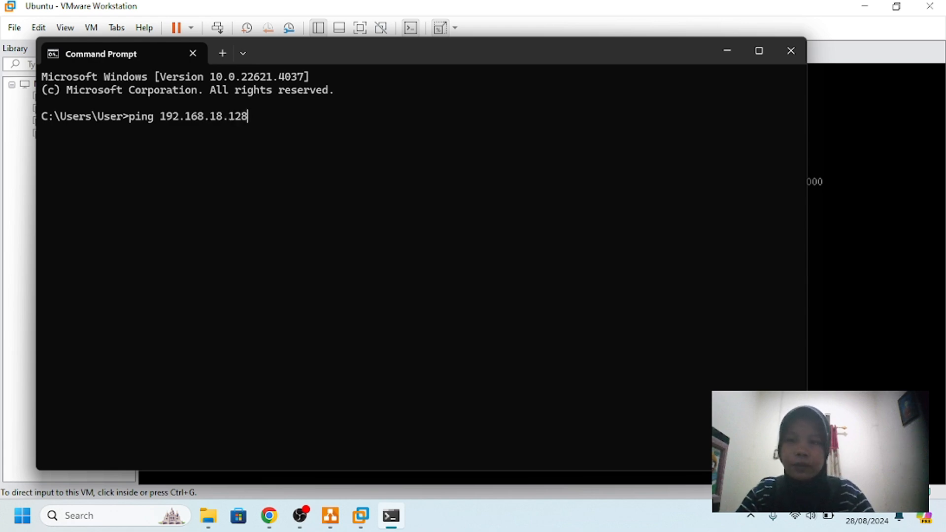
{"action": "key", "text": "Return"}
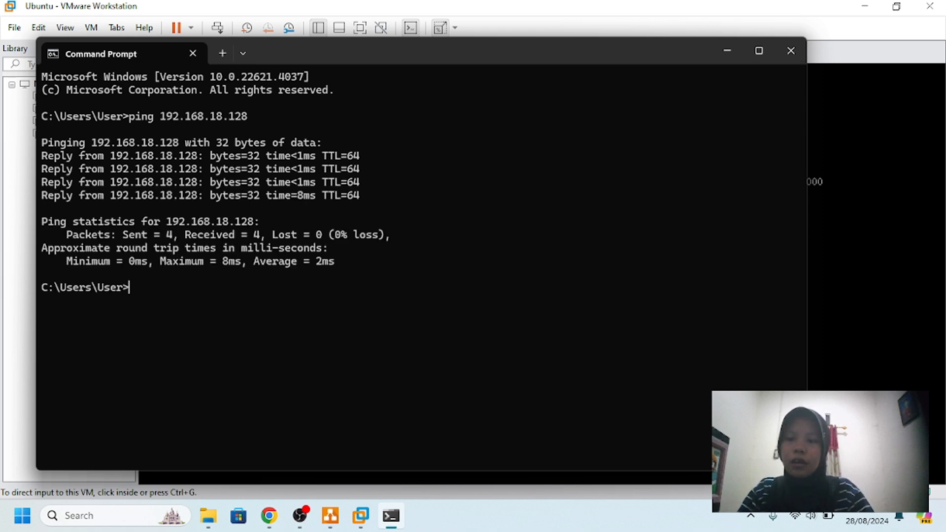
- Ping the ubuntu 2 guest at 192.168.18.130 from the Windows host
{"action": "type", "text": "ping "}
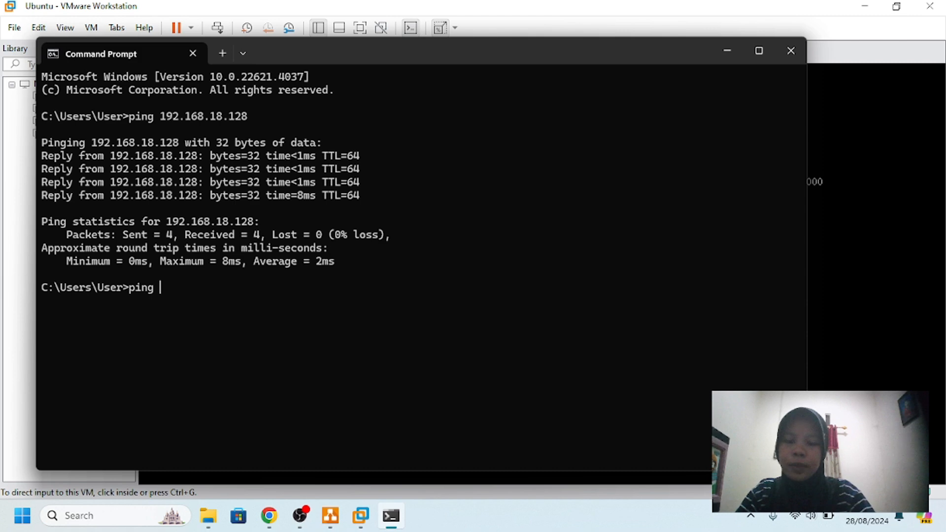
{"action": "type", "text": "192"}
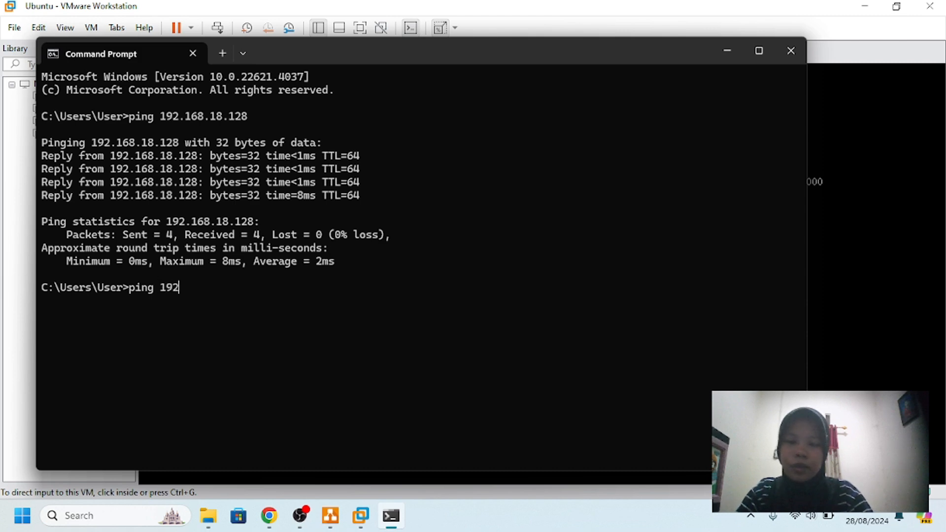
{"action": "type", "text": ".168"}
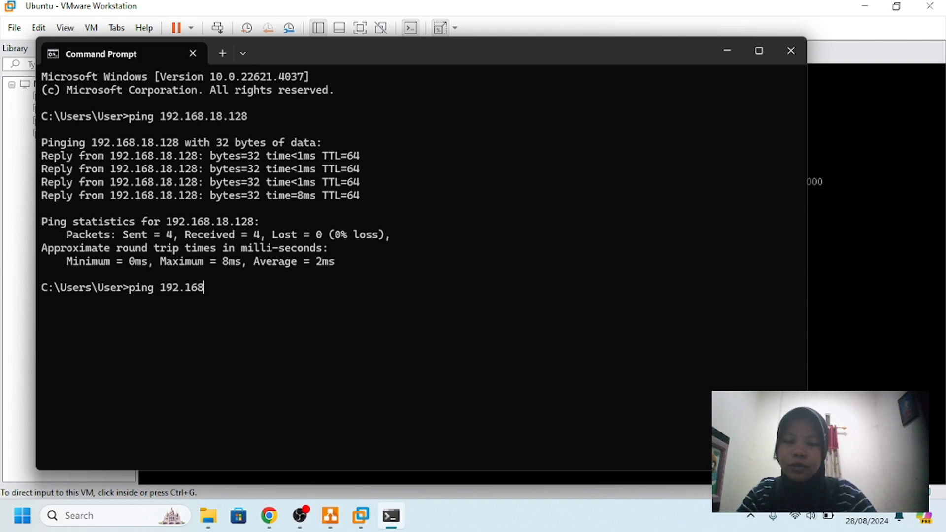
{"action": "type", "text": ".18"}
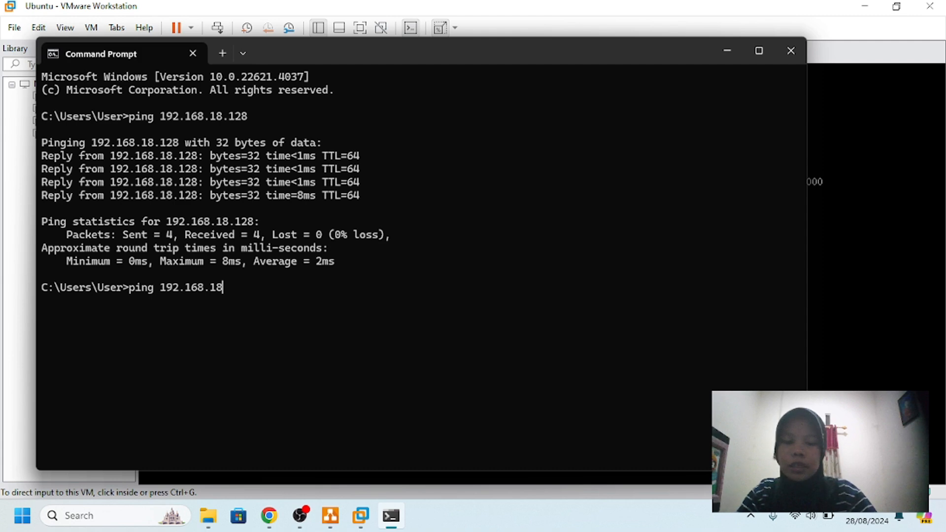
{"action": "type", "text": ".13"}
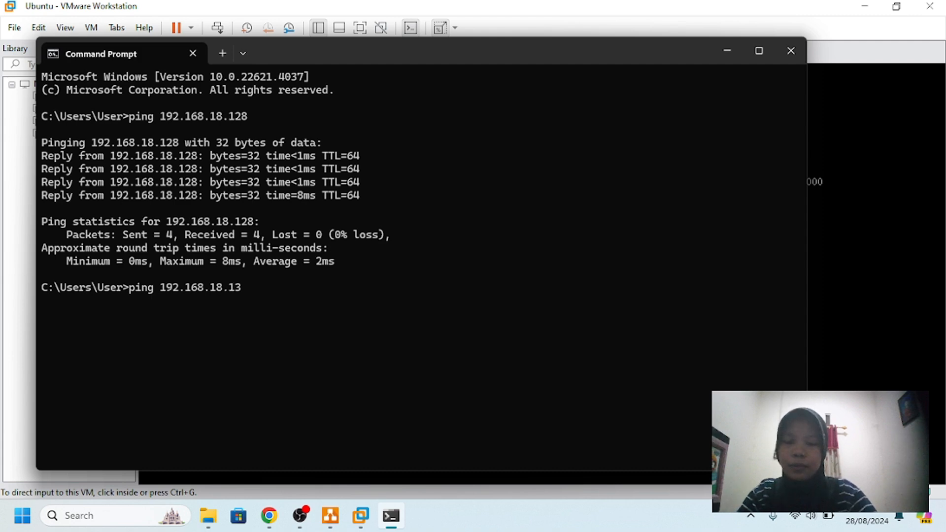
{"action": "type", "text": "0"}
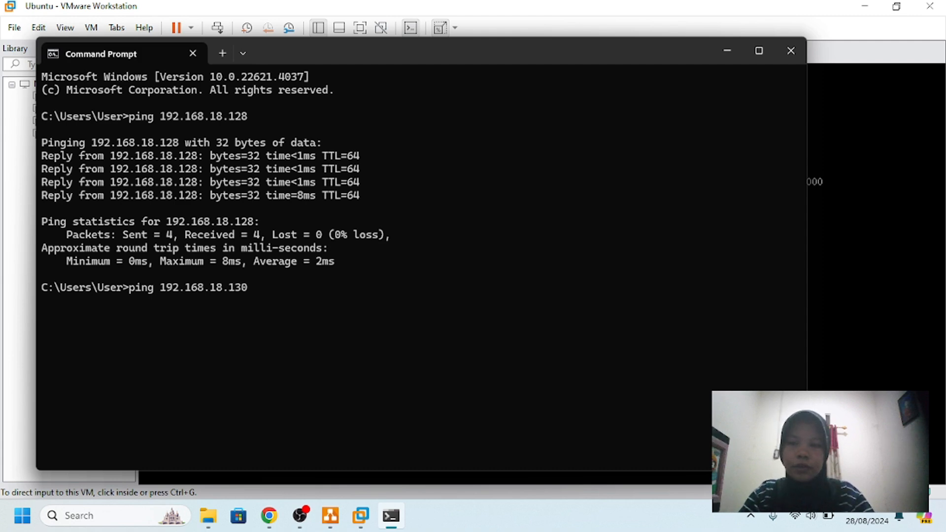
{"action": "key", "text": "Return"}
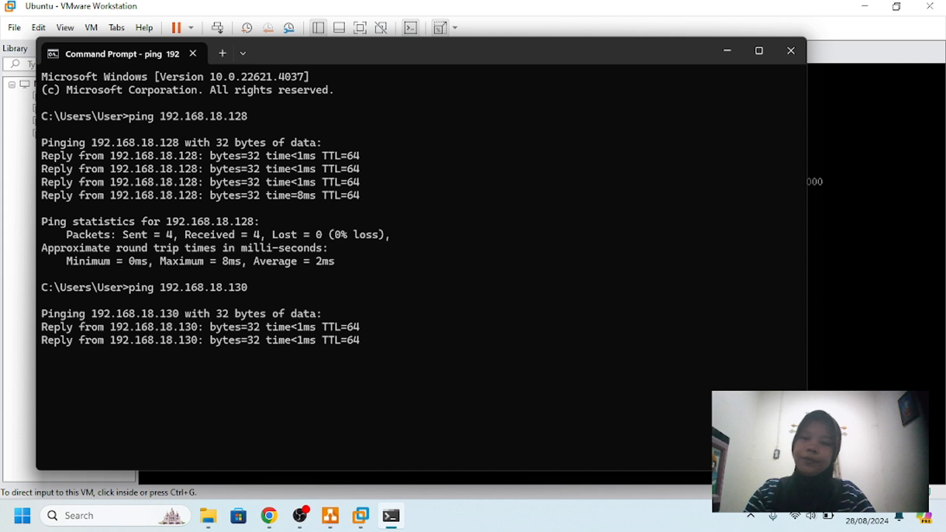